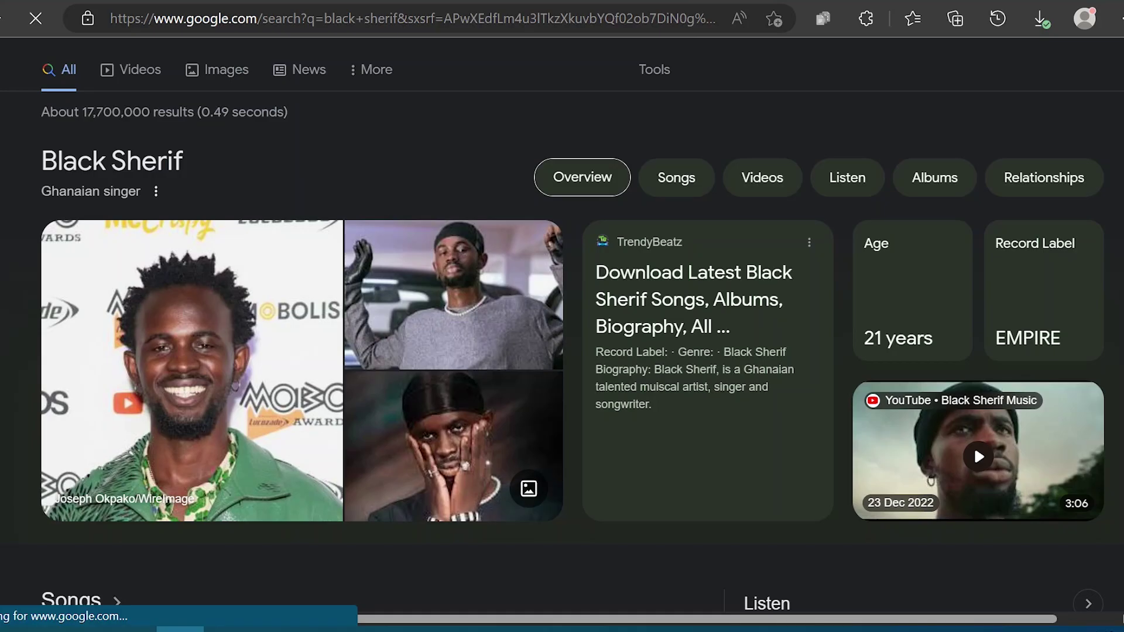
{"action": "scroll", "coordinate": [562, 328], "scroll_direction": "down", "scroll_amount": 6}
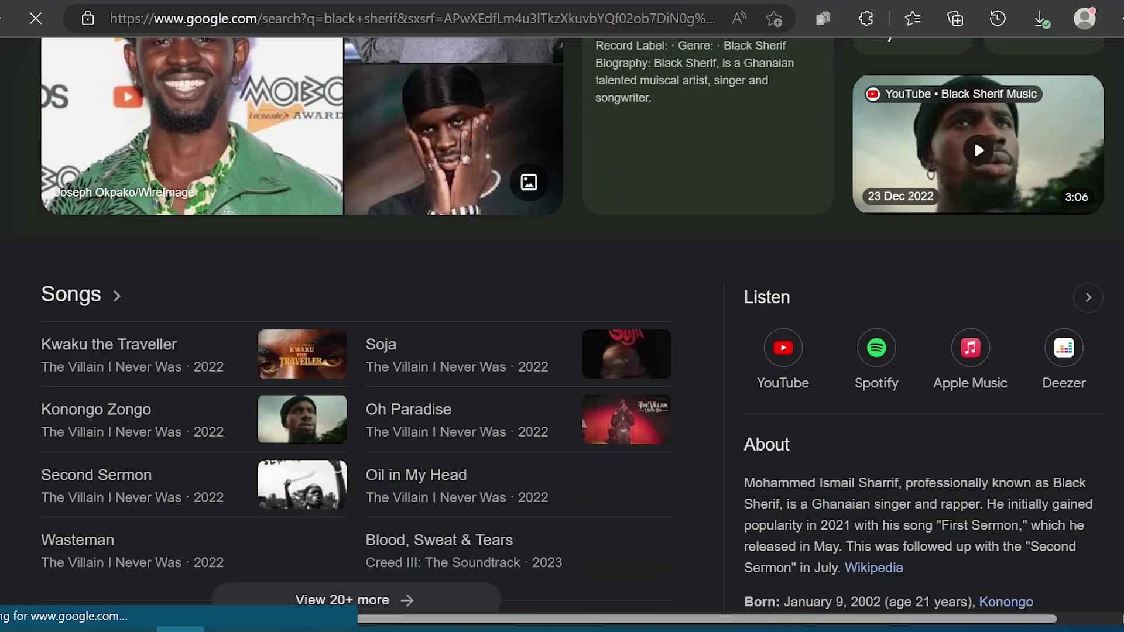
{"action": "scroll", "coordinate": [113, 129], "scroll_direction": "down", "scroll_amount": 2}
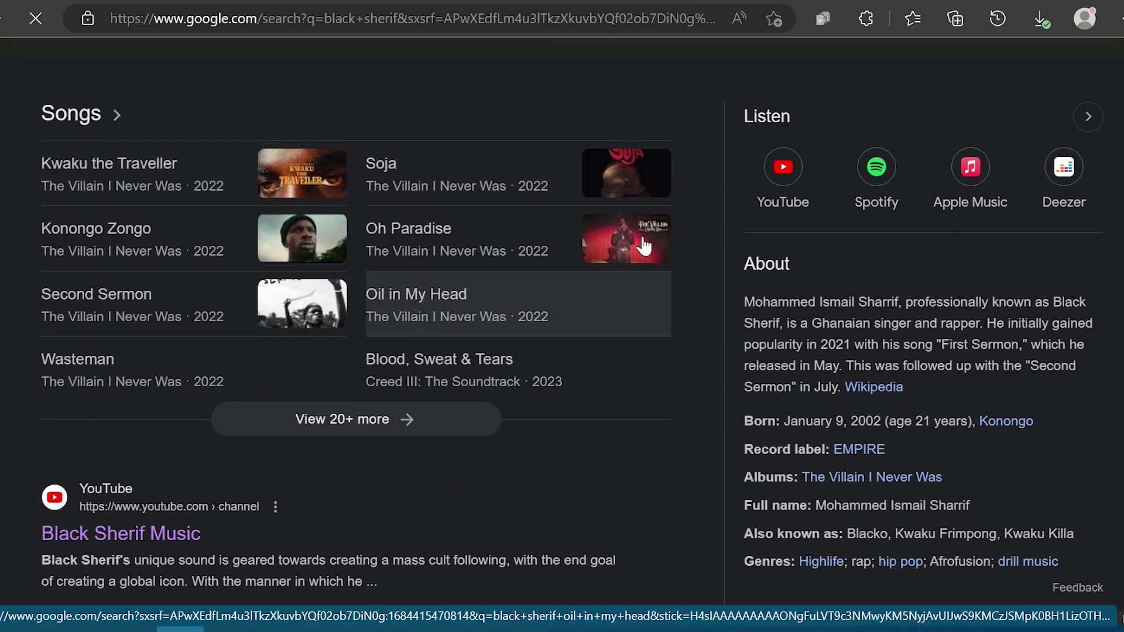
{"action": "scroll", "coordinate": [729, 219], "scroll_direction": "down", "scroll_amount": 4}
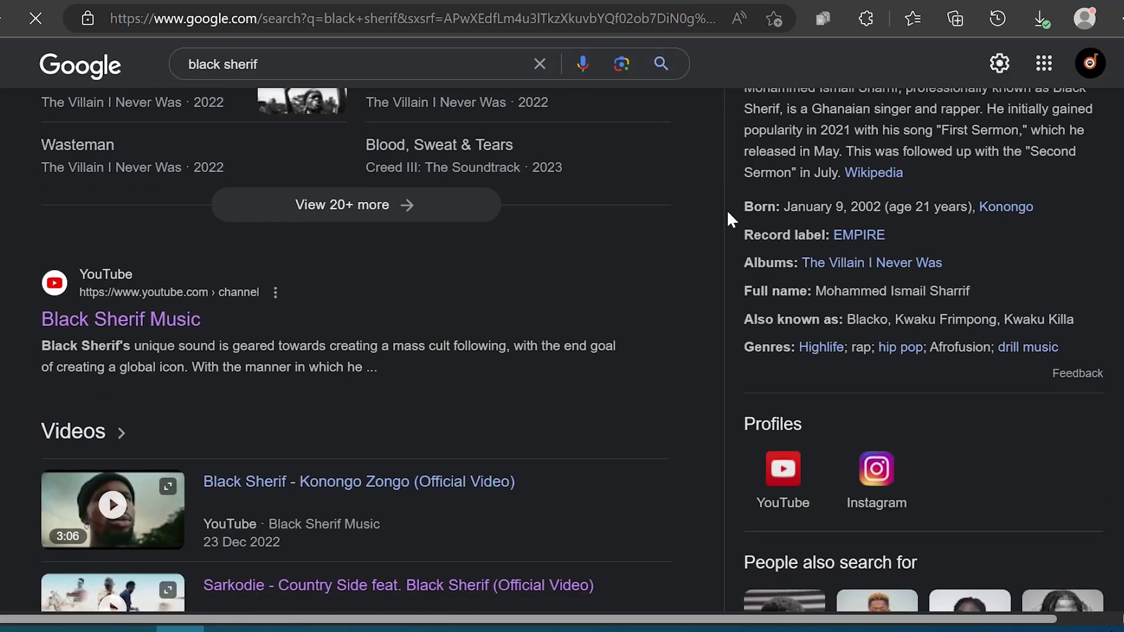
{"action": "scroll", "coordinate": [729, 218], "scroll_direction": "up", "scroll_amount": 1}
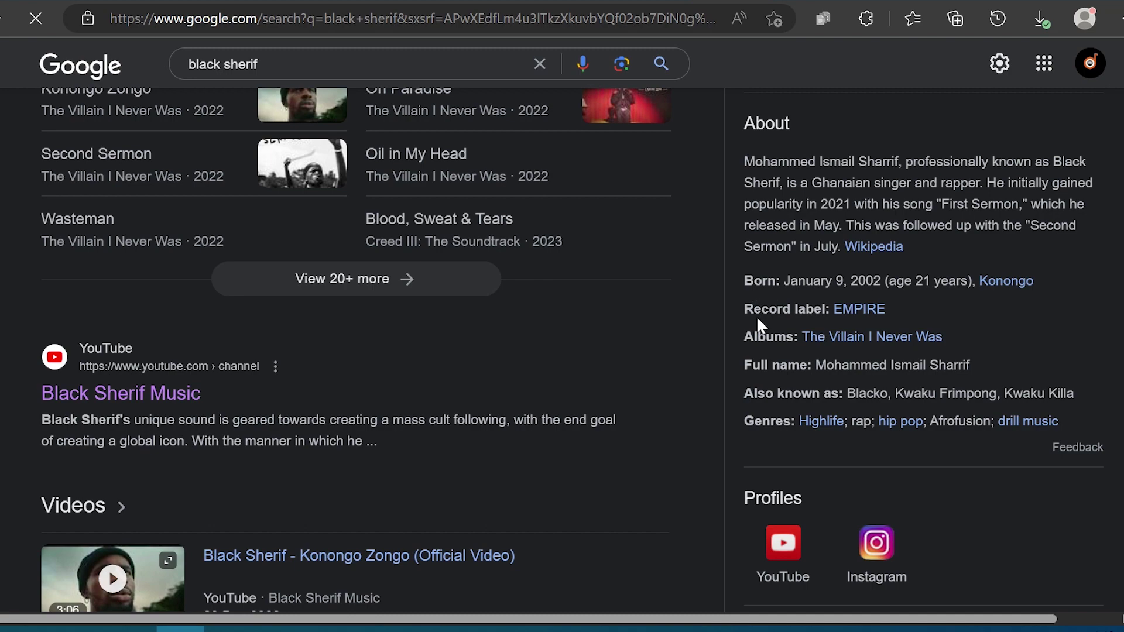
{"action": "scroll", "coordinate": [562, 352], "scroll_direction": "down", "scroll_amount": 5}
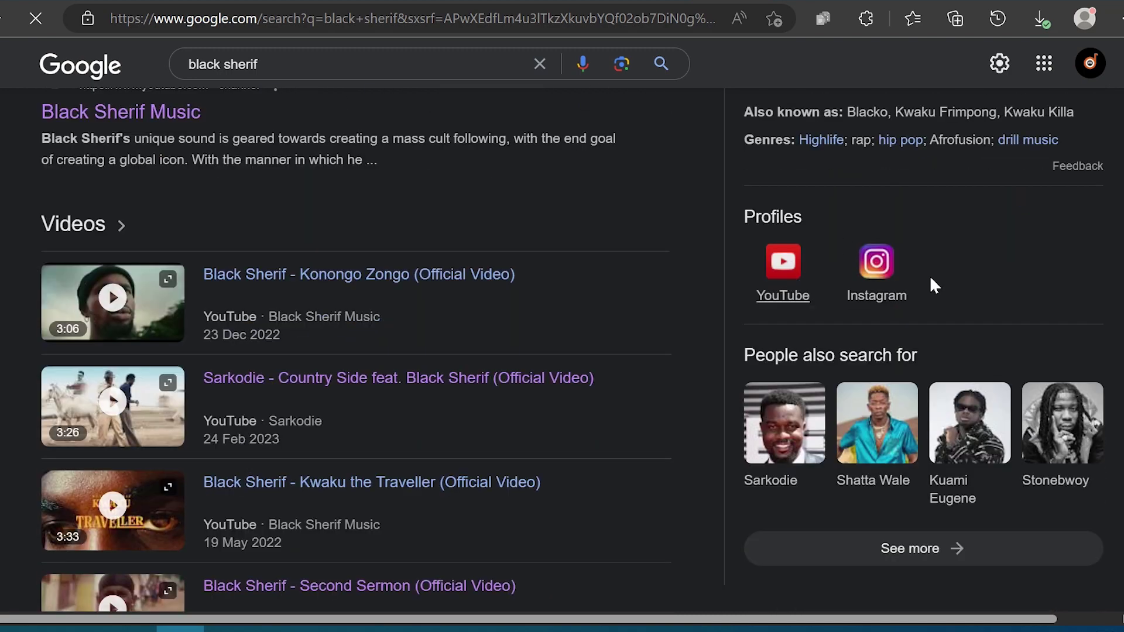
{"action": "scroll", "coordinate": [698, 251], "scroll_direction": "down", "scroll_amount": 5}
{"action": "scroll", "coordinate": [699, 251], "scroll_direction": "up", "scroll_amount": 12}
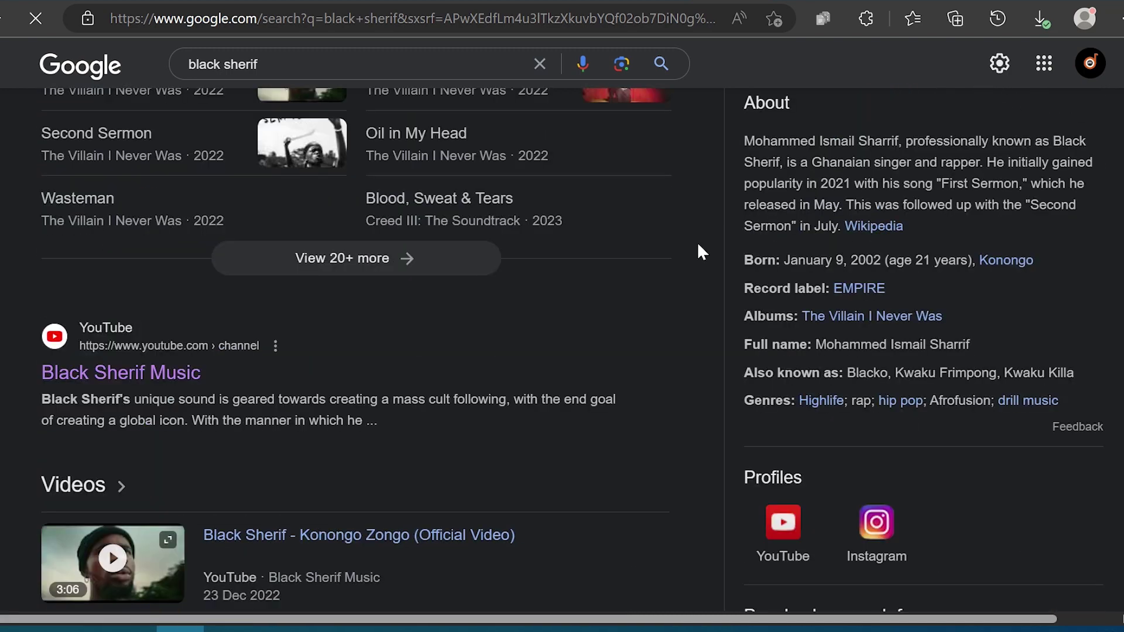
{"action": "scroll", "coordinate": [698, 246], "scroll_direction": "up", "scroll_amount": 6}
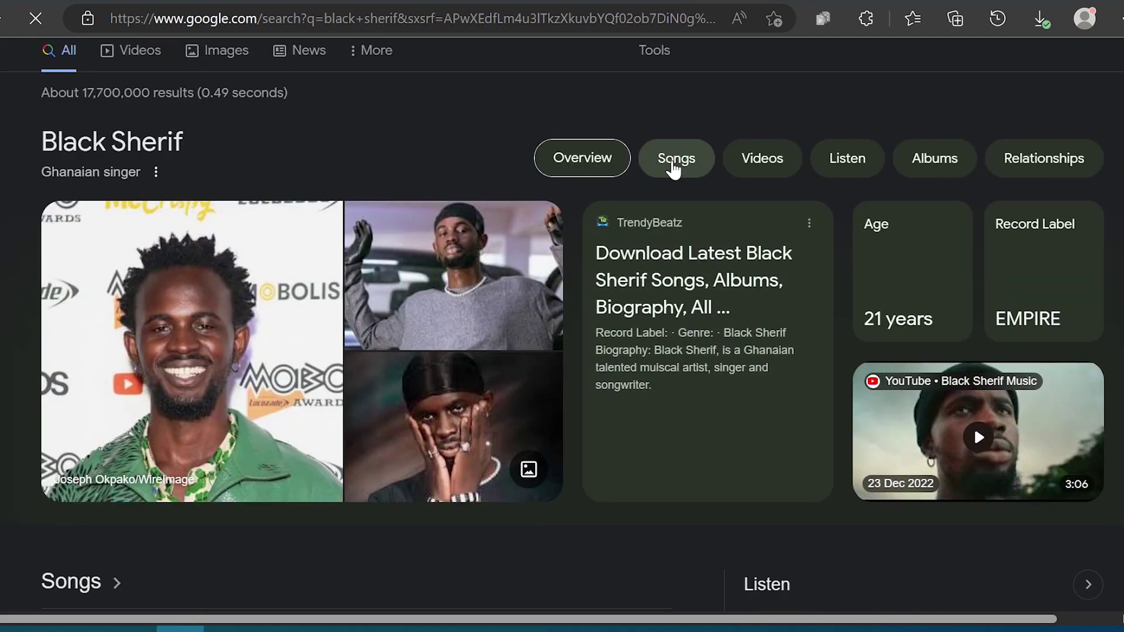
{"action": "left_click", "coordinate": [673, 164]}
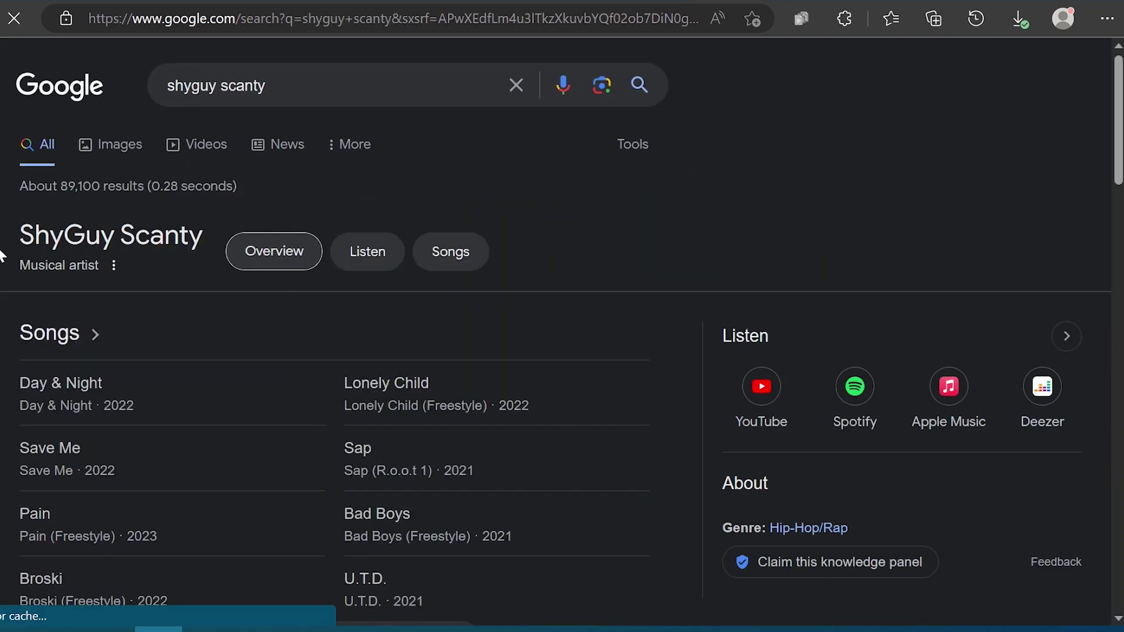
- Scroll down to ShyGuy Scanty's knowledge panel and switch it to his Songs list
{"action": "scroll", "coordinate": [529, 275], "scroll_direction": "down", "scroll_amount": 1}
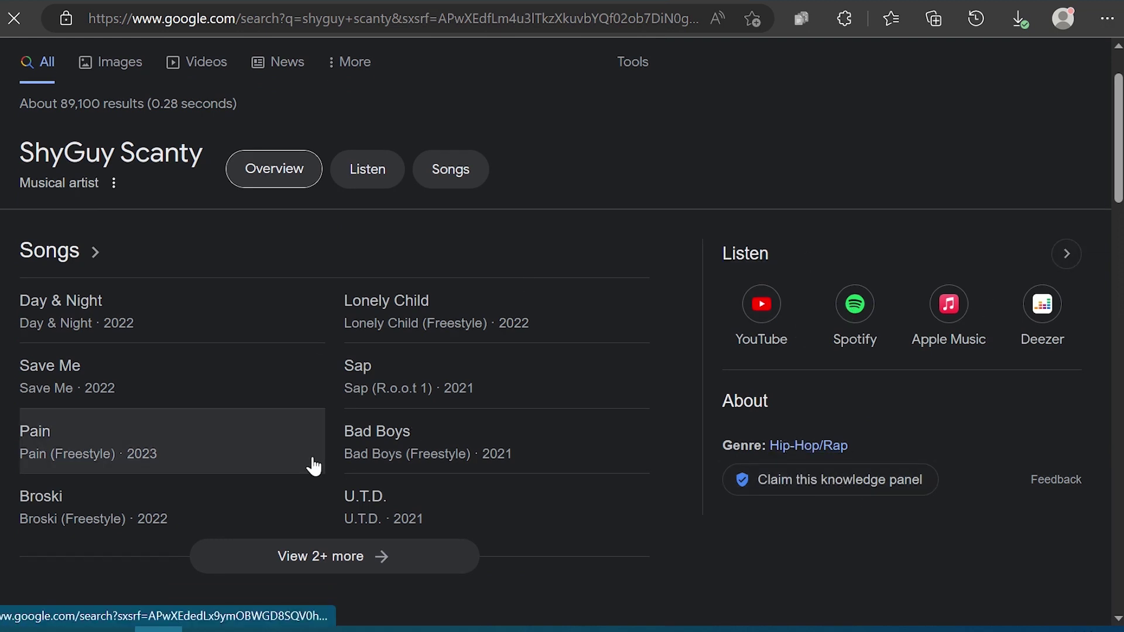
{"action": "left_click", "coordinate": [451, 169]}
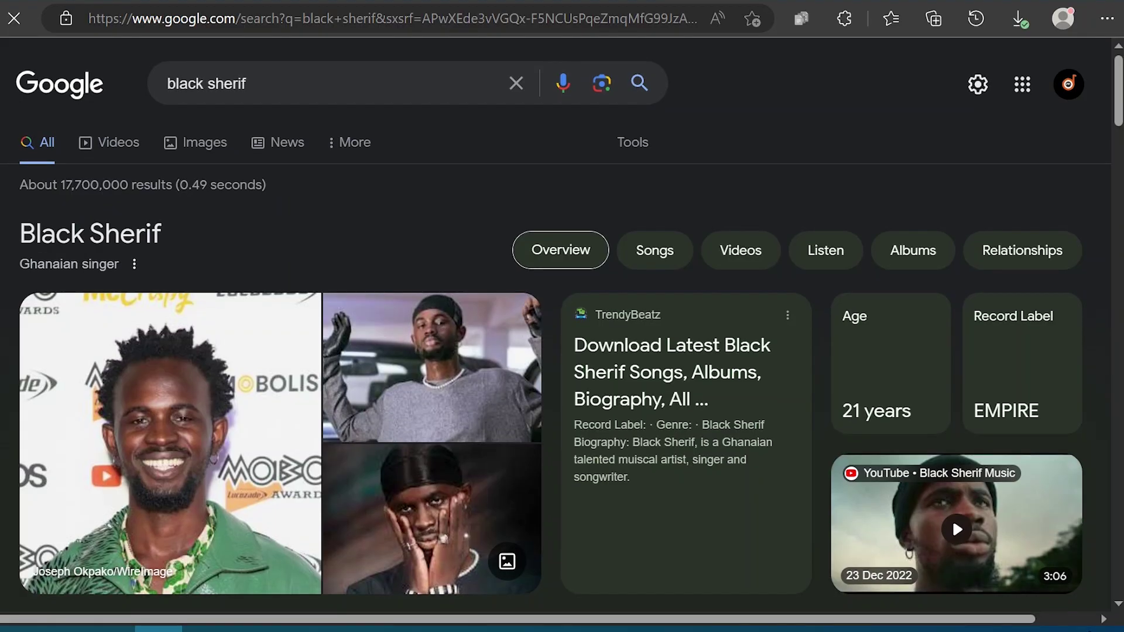
{"action": "key", "text": "Return"}
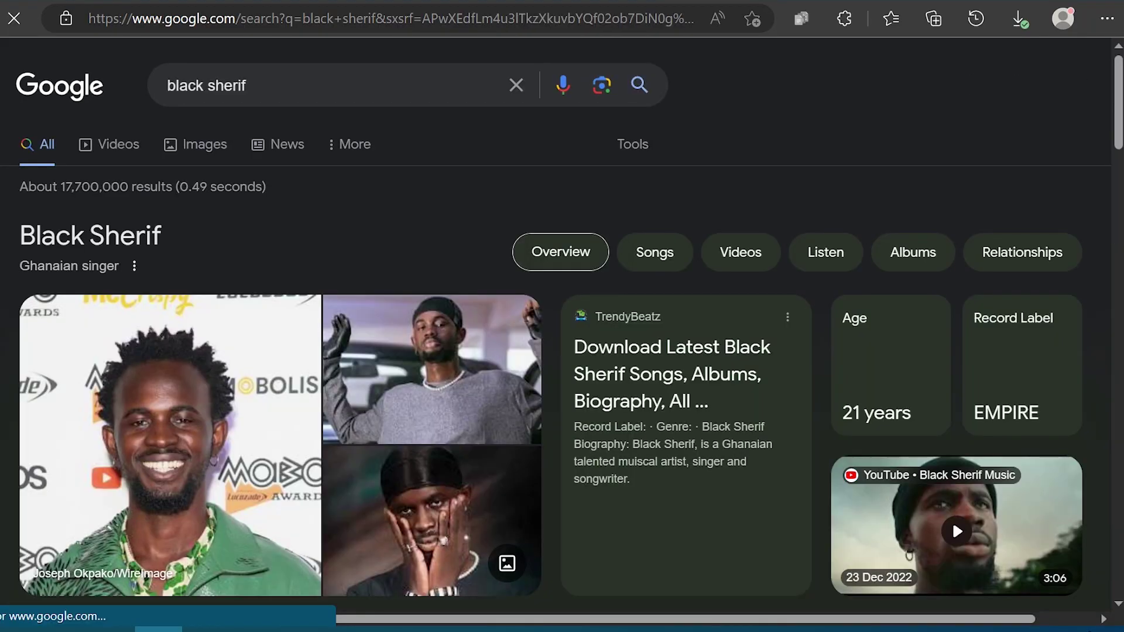
{"action": "scroll", "coordinate": [562, 316], "scroll_direction": "down", "scroll_amount": 1}
{"action": "scroll", "coordinate": [562, 316], "scroll_direction": "down", "scroll_amount": 1}
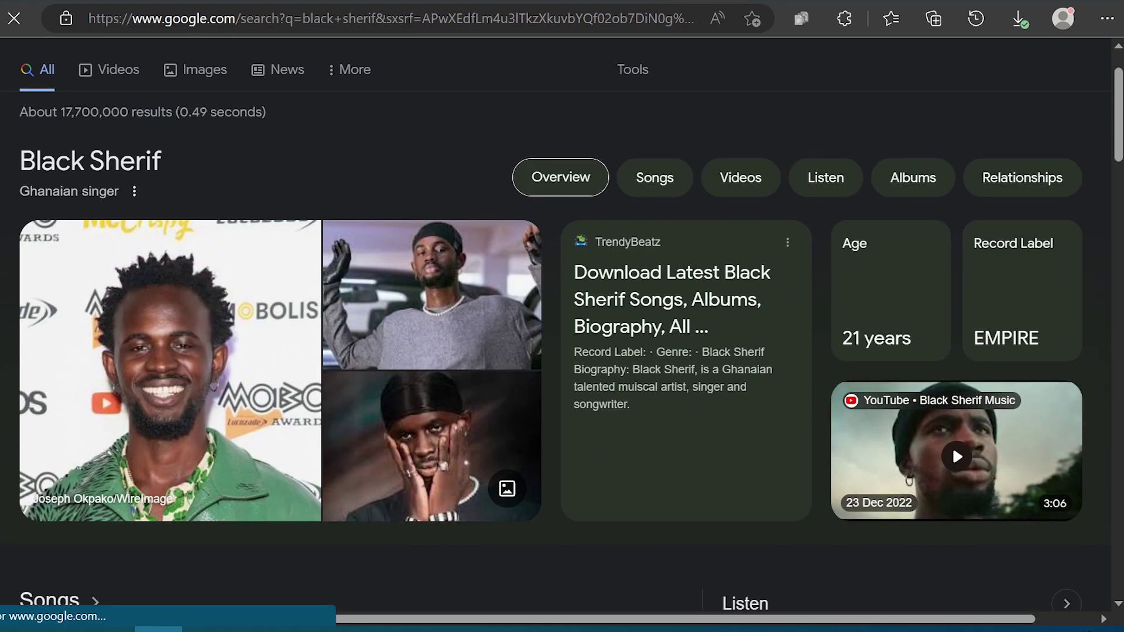
{"action": "scroll", "coordinate": [562, 316], "scroll_direction": "down", "scroll_amount": 4}
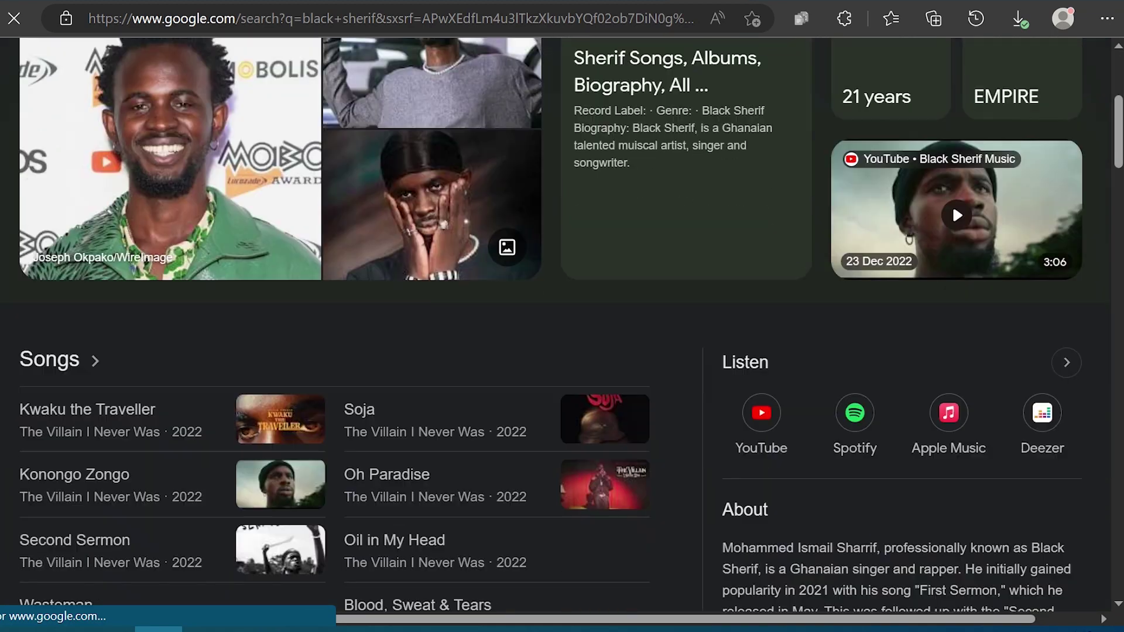
{"action": "scroll", "coordinate": [562, 316], "scroll_direction": "down", "scroll_amount": 1}
{"action": "scroll", "coordinate": [562, 316], "scroll_direction": "down", "scroll_amount": 2}
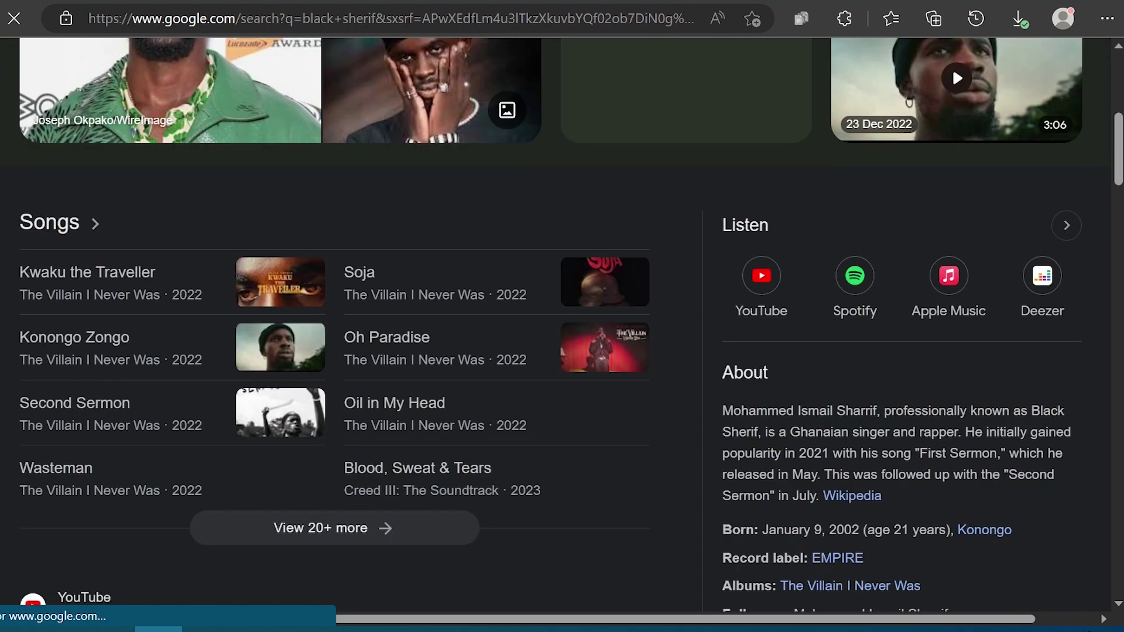
{"action": "scroll", "coordinate": [562, 316], "scroll_direction": "down", "scroll_amount": 2}
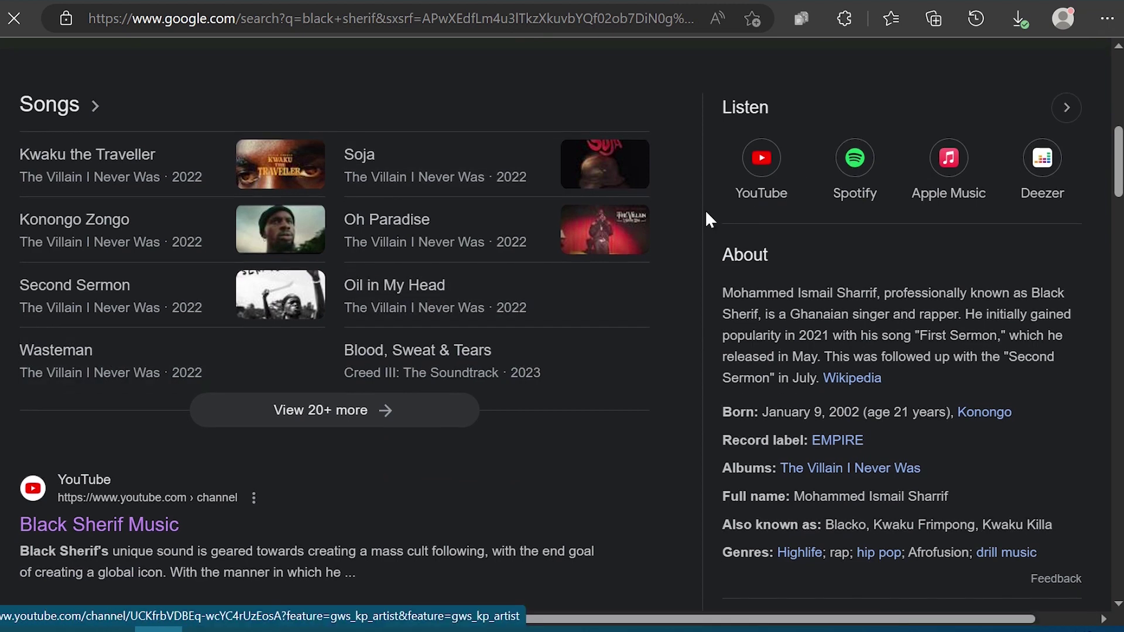
{"action": "scroll", "coordinate": [707, 222], "scroll_direction": "down", "scroll_amount": 2}
{"action": "scroll", "coordinate": [774, 119], "scroll_direction": "up", "scroll_amount": 1}
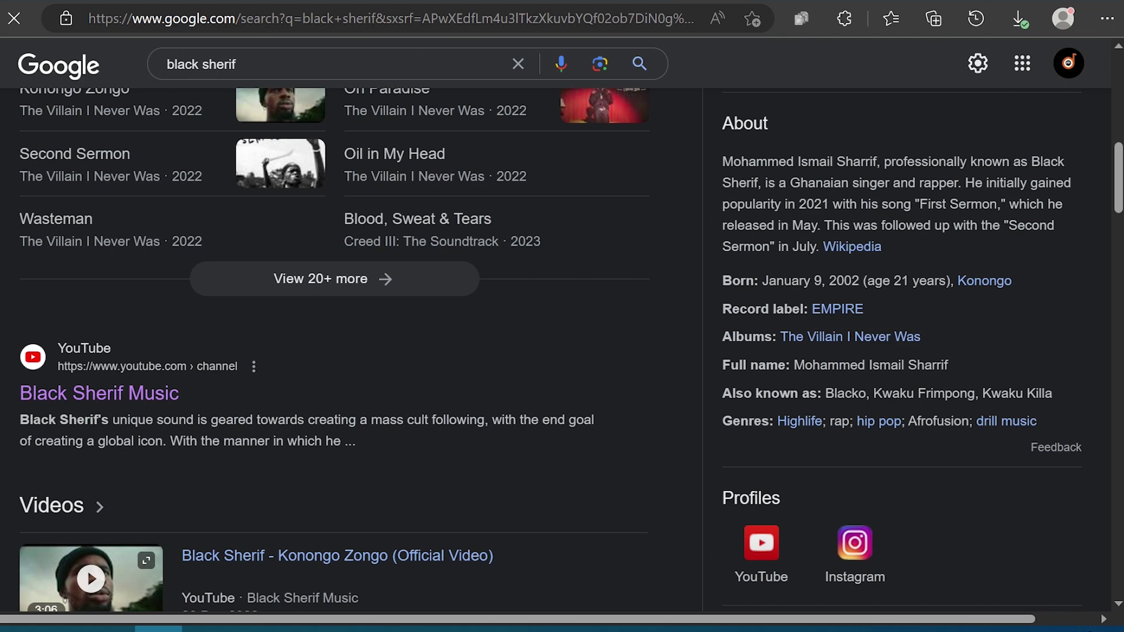
{"action": "scroll", "coordinate": [562, 349], "scroll_direction": "down", "scroll_amount": 4}
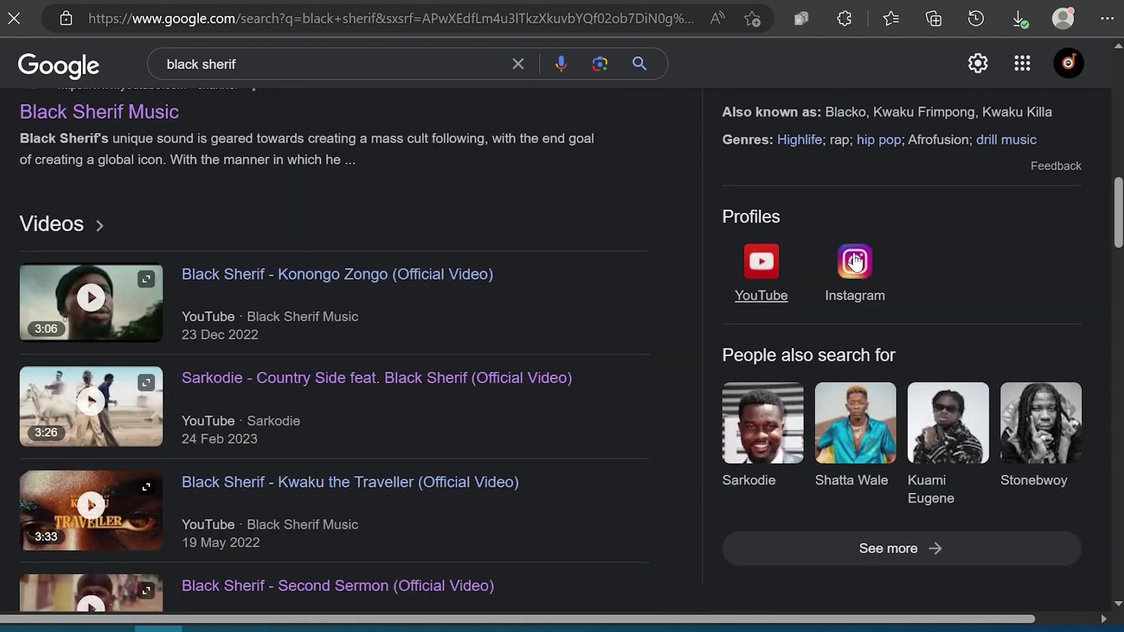
{"action": "scroll", "coordinate": [677, 246], "scroll_direction": "down", "scroll_amount": 4}
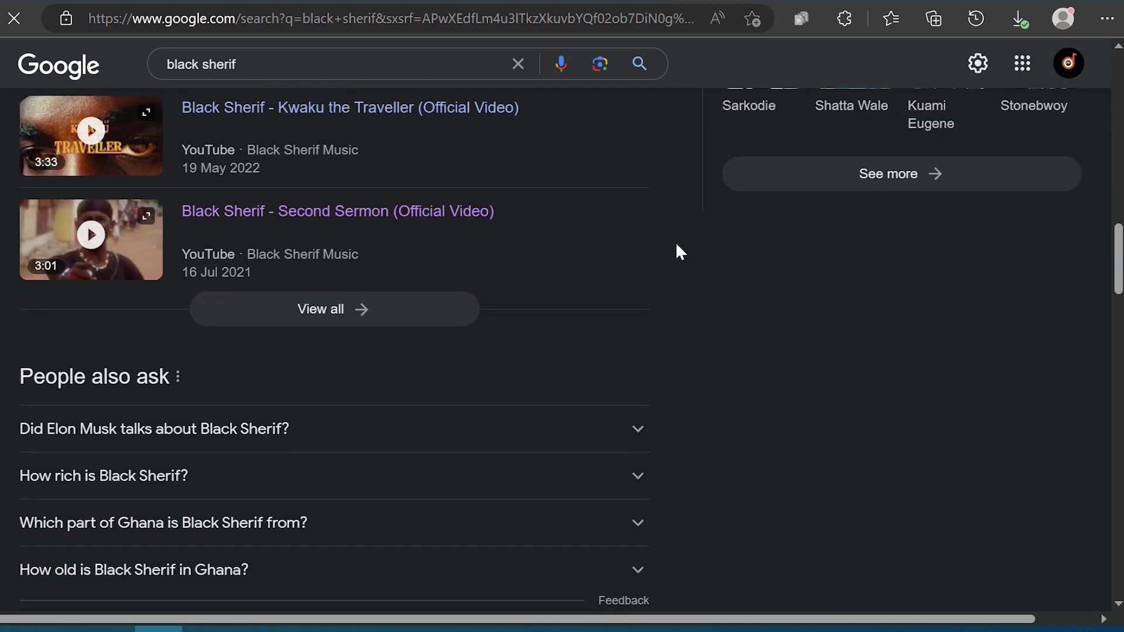
{"action": "scroll", "coordinate": [678, 246], "scroll_direction": "up", "scroll_amount": 10}
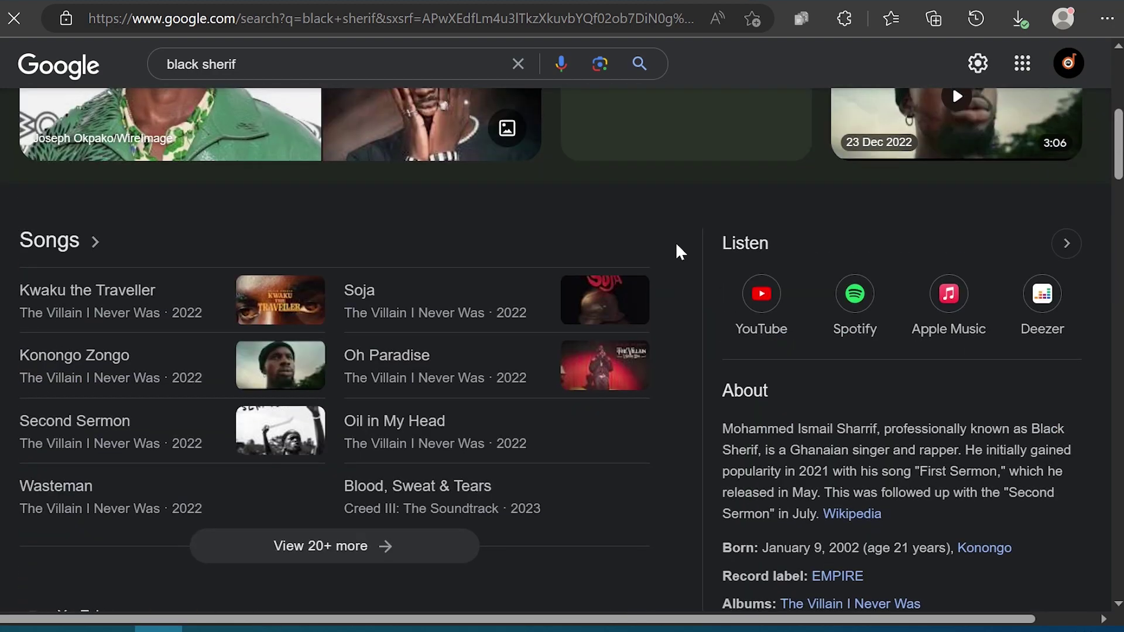
{"action": "scroll", "coordinate": [677, 246], "scroll_direction": "up", "scroll_amount": 1}
{"action": "scroll", "coordinate": [676, 246], "scroll_direction": "up", "scroll_amount": 3}
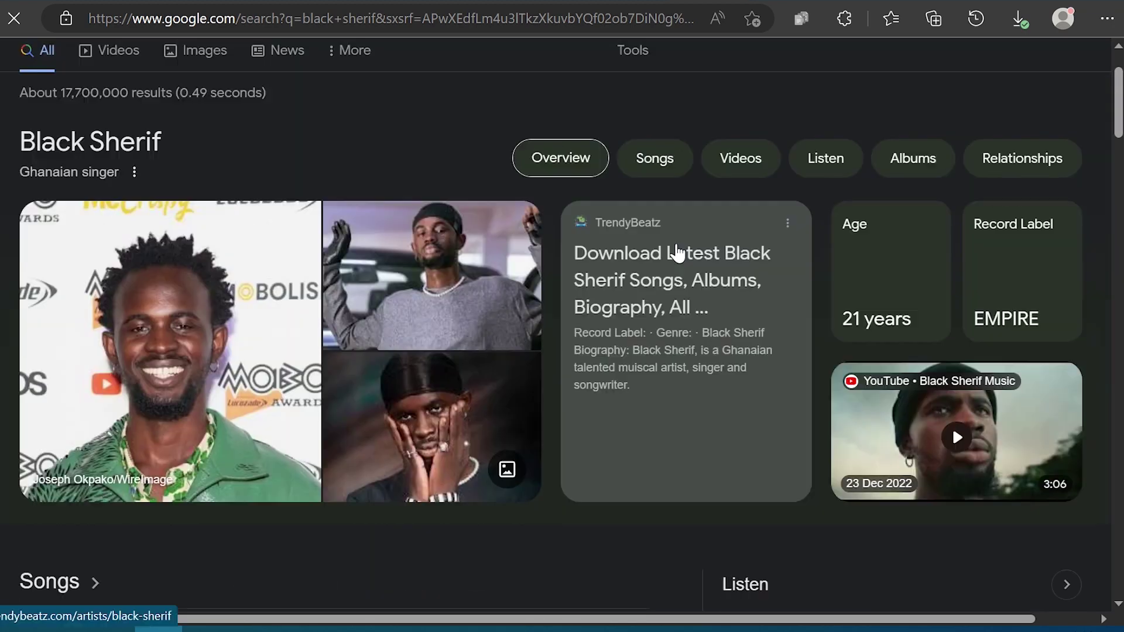
{"action": "left_click", "coordinate": [651, 163]}
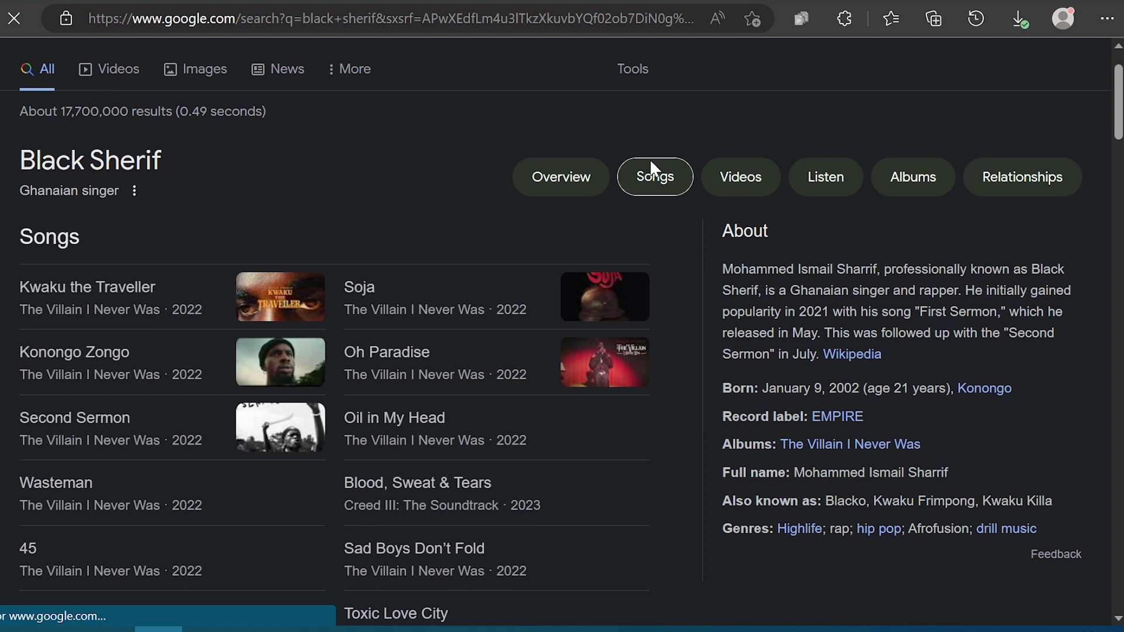
- Scroll Black Sherif's song list down past First Sermon, Goldigga, Money Remix and Destiny, and back
{"action": "scroll", "coordinate": [651, 162], "scroll_direction": "down", "scroll_amount": 4}
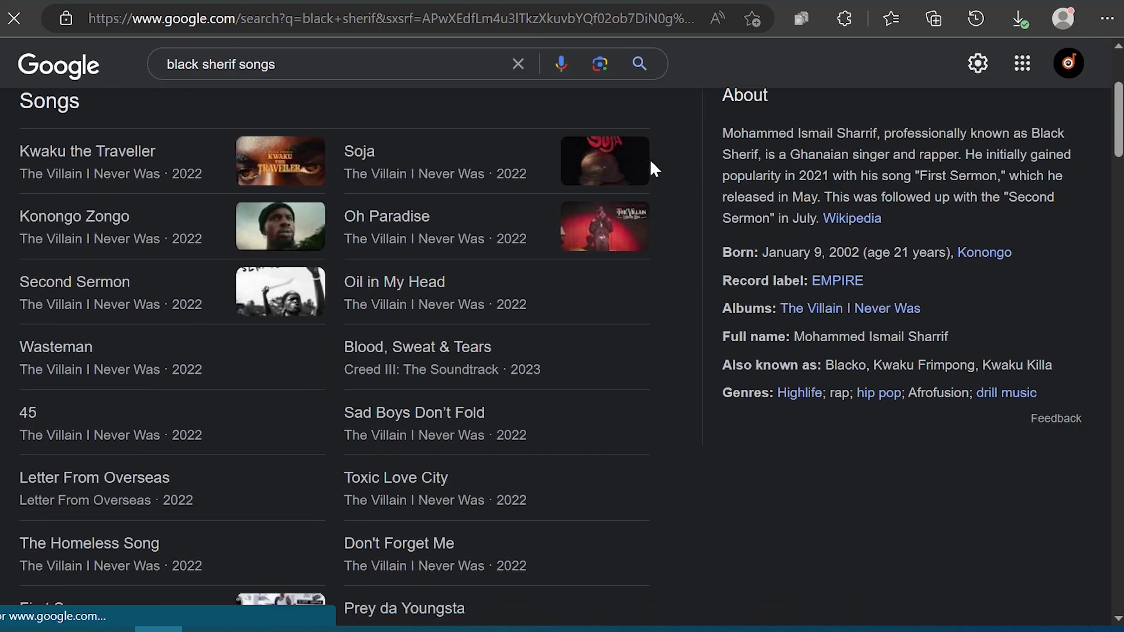
{"action": "scroll", "coordinate": [651, 164], "scroll_direction": "down", "scroll_amount": 6}
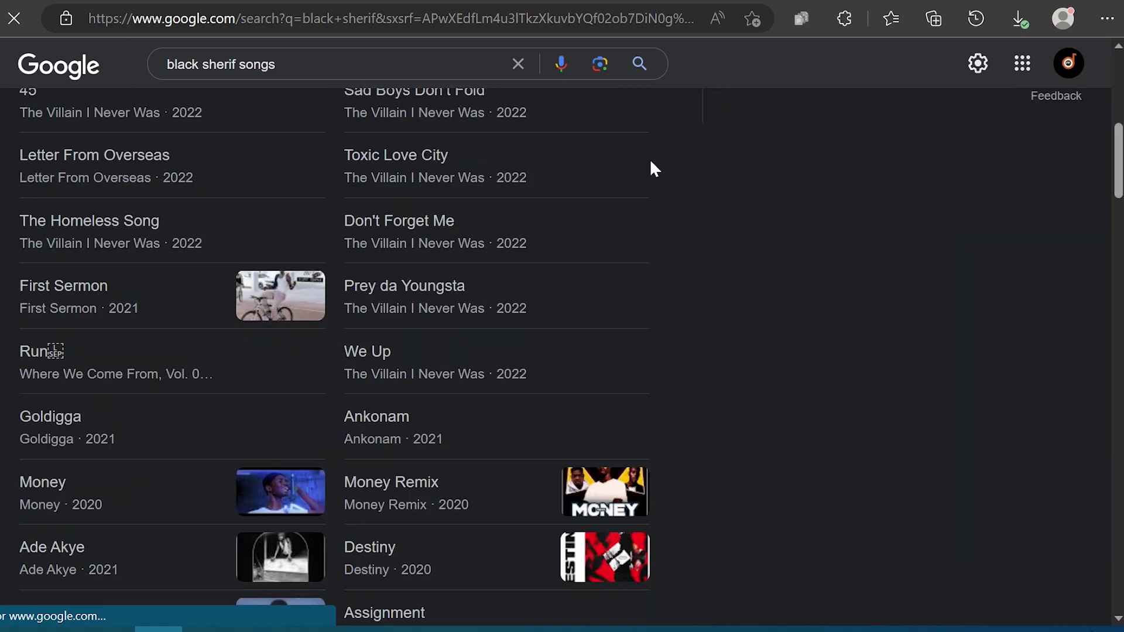
{"action": "scroll", "coordinate": [652, 167], "scroll_direction": "up", "scroll_amount": 10}
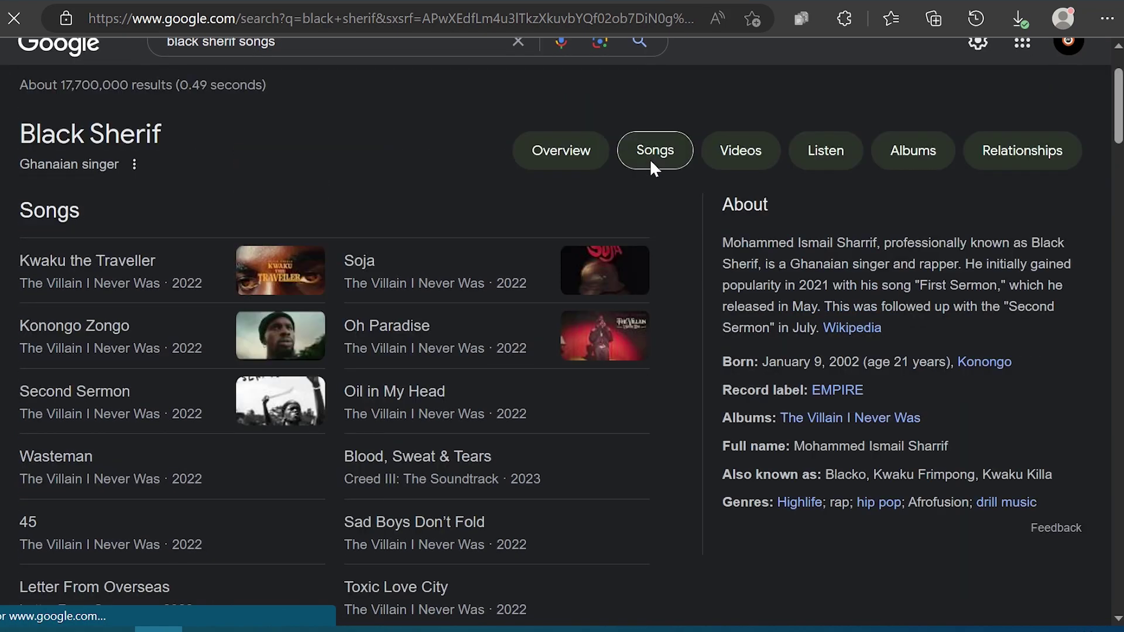
{"action": "scroll", "coordinate": [651, 170], "scroll_direction": "up", "scroll_amount": 1}
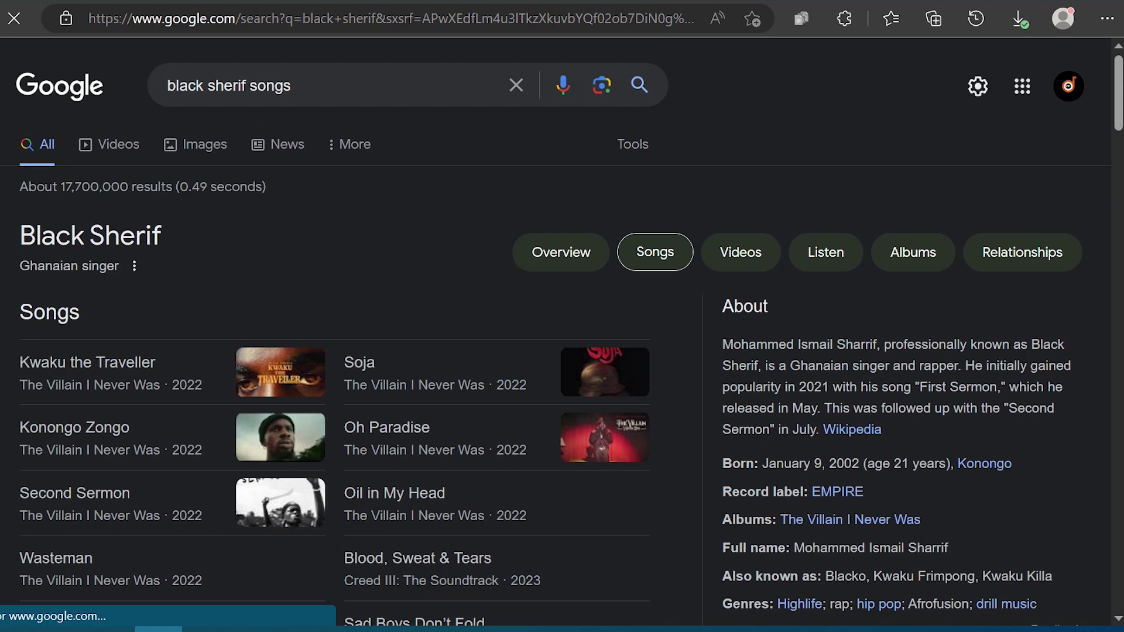
- Open and dismiss the panel's sharing and feedback menu, then select the current search query
{"action": "left_click", "coordinate": [134, 267]}
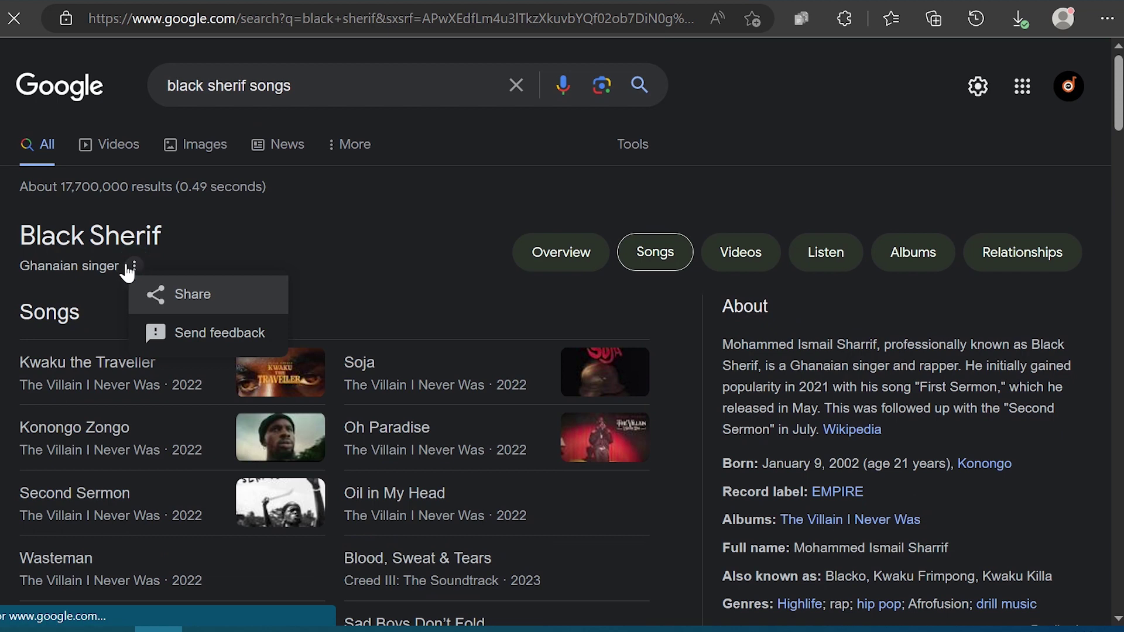
{"action": "left_click", "coordinate": [5, 254]}
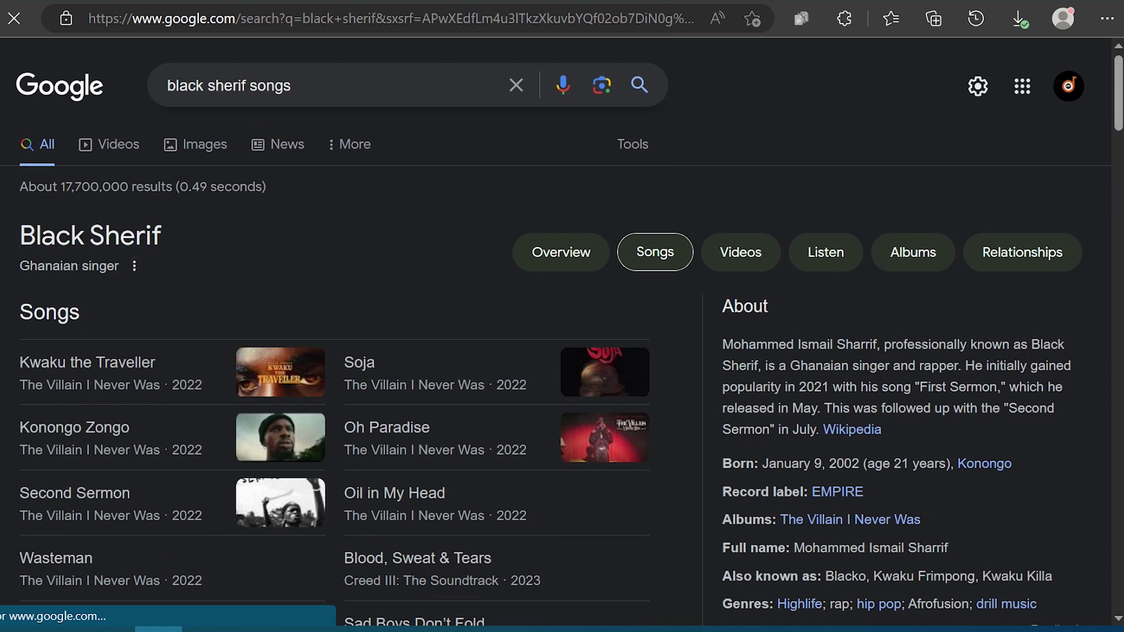
{"action": "left_click_drag", "start_coordinate": [289, 85], "coordinate": [115, 98]}
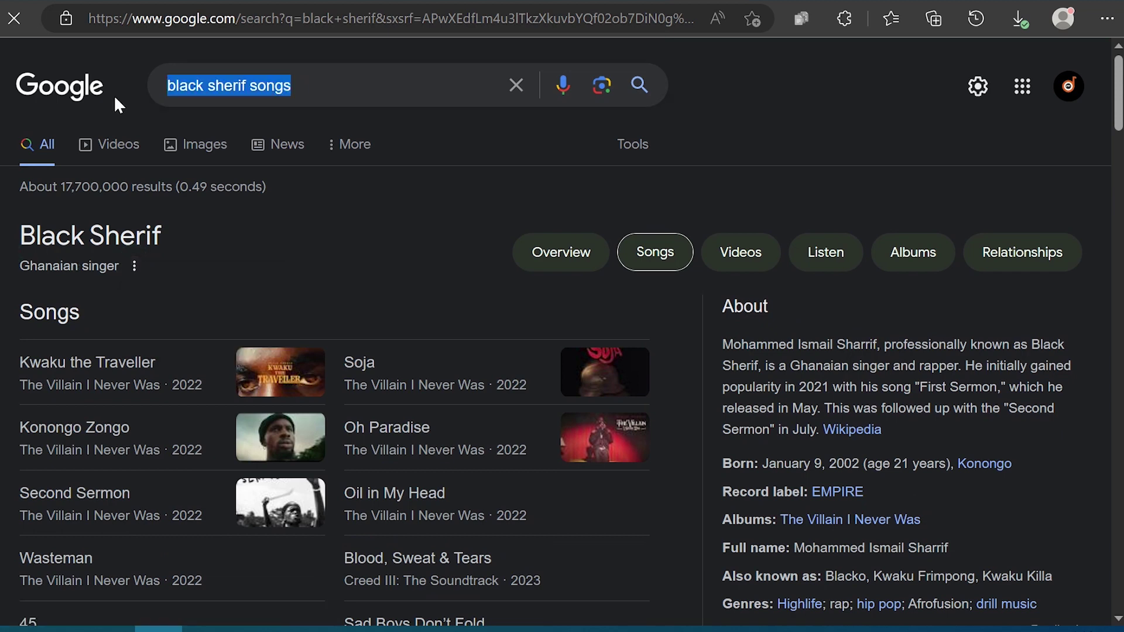
- Search for 'shyguy scanty' and scroll to his Hip-Hop/Rap artist panel with Day & Night and Lonely Child
{"action": "type", "text": "shygu"}
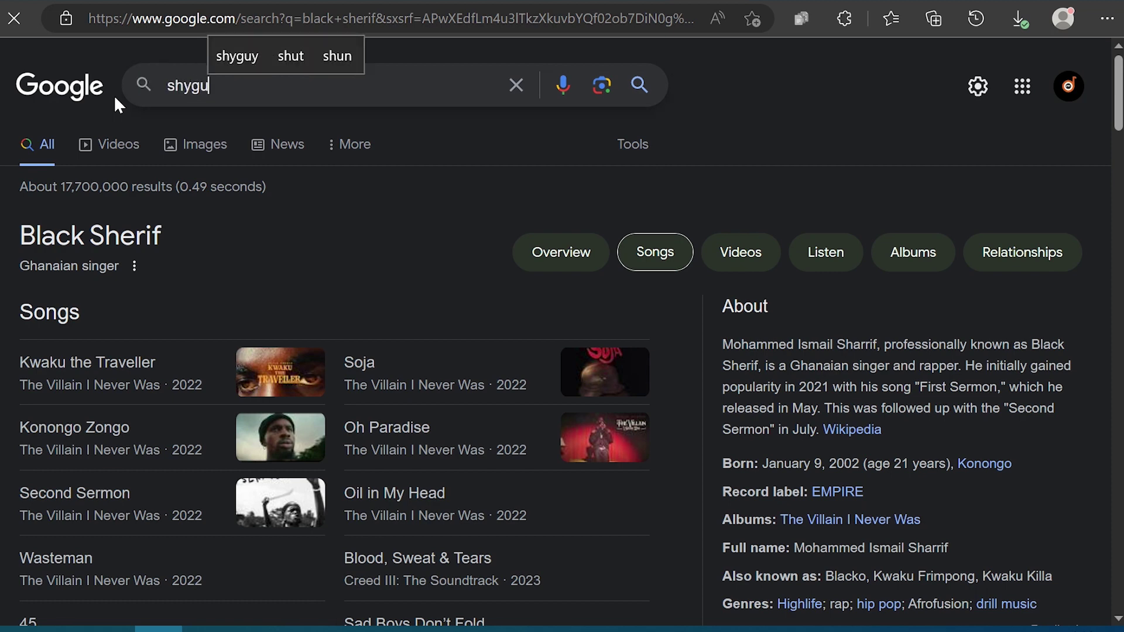
{"action": "type", "text": "y scanty"}
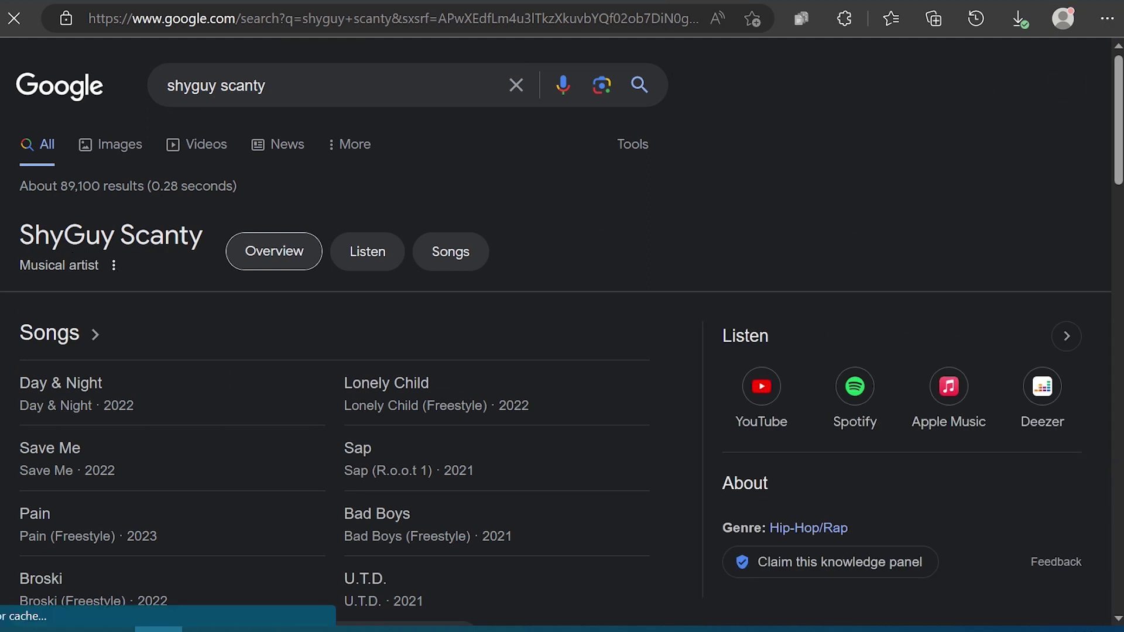
{"action": "scroll", "coordinate": [528, 285], "scroll_direction": "down", "scroll_amount": 1}
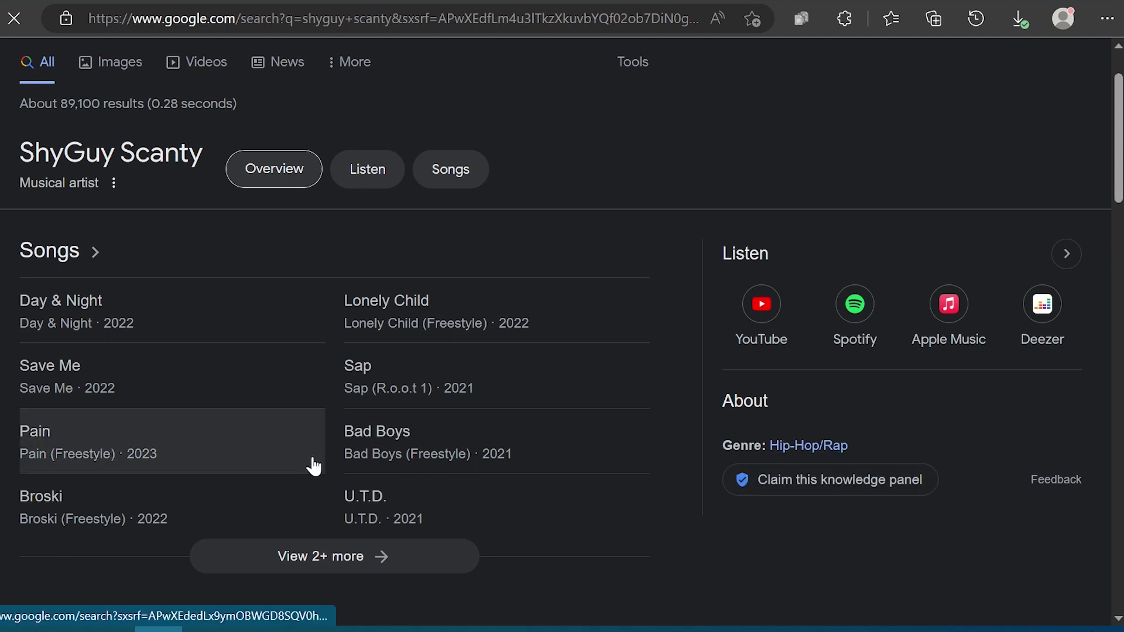
- Load the Songs view in ShyGuy Scanty's knowledge panel and scroll through the track list
{"action": "left_click", "coordinate": [445, 436]}
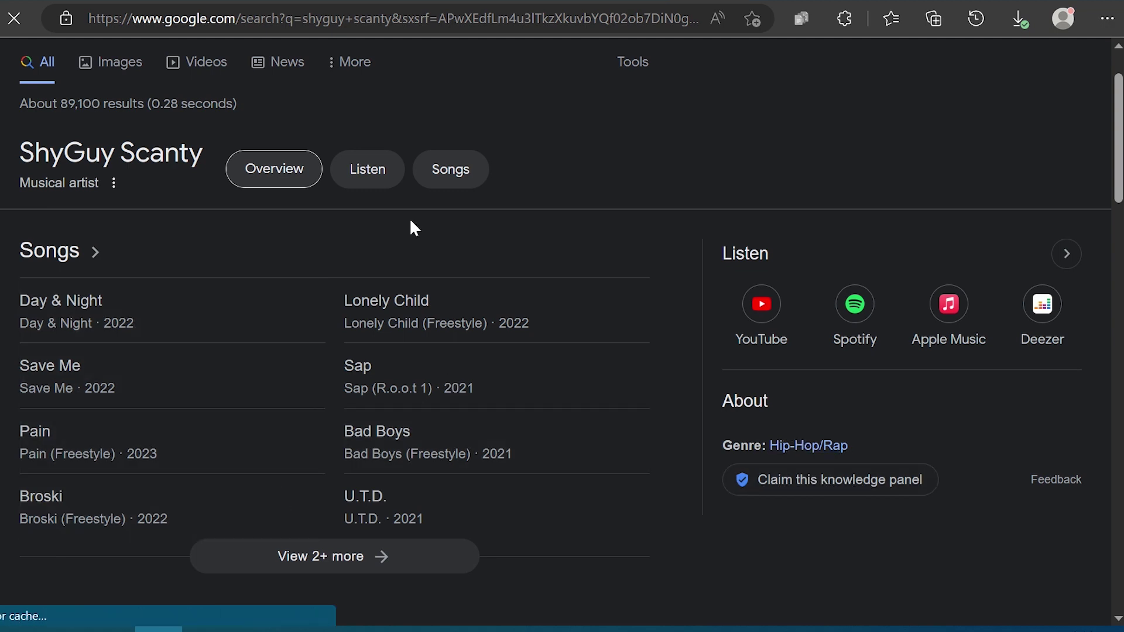
{"action": "left_click", "coordinate": [451, 169]}
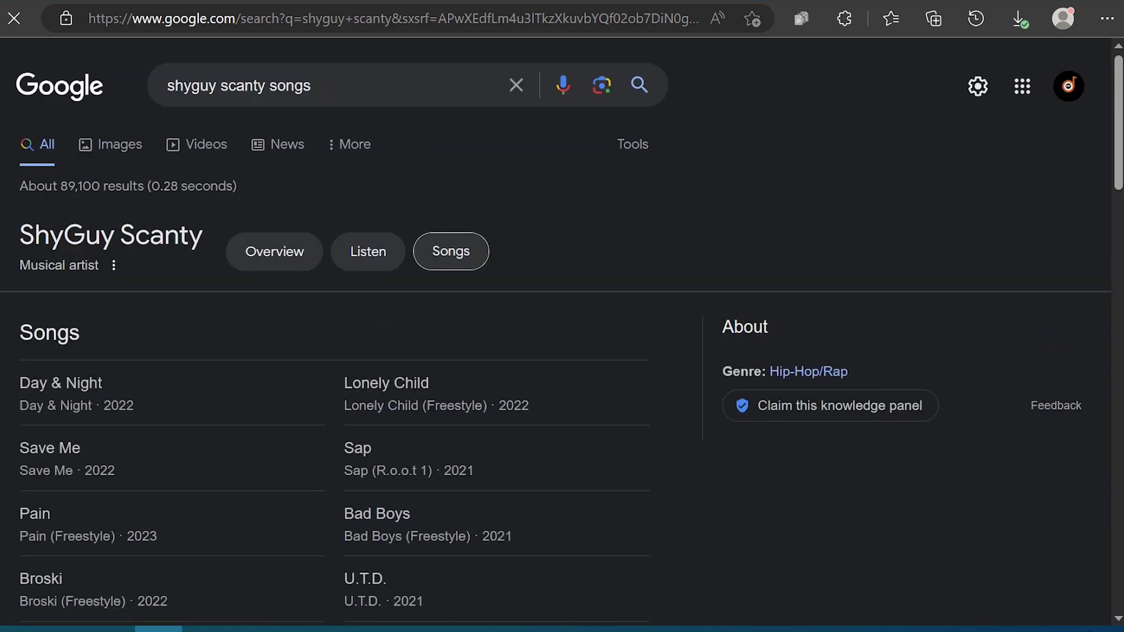
{"action": "scroll", "coordinate": [562, 332], "scroll_direction": "down", "scroll_amount": 3}
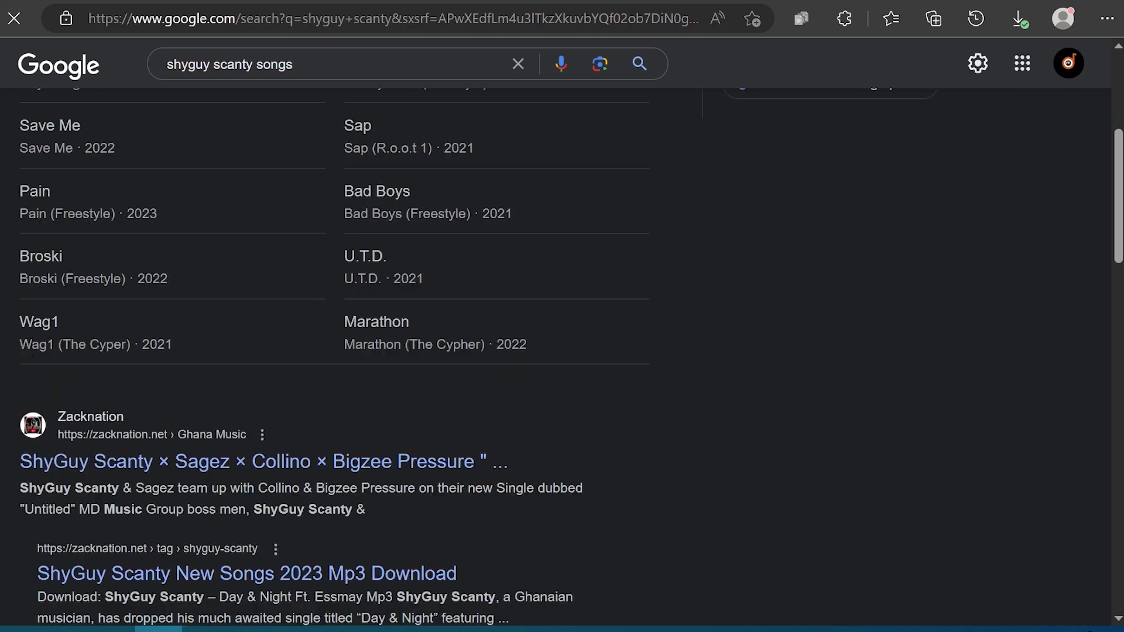
{"action": "scroll", "coordinate": [562, 332], "scroll_direction": "up", "scroll_amount": 4}
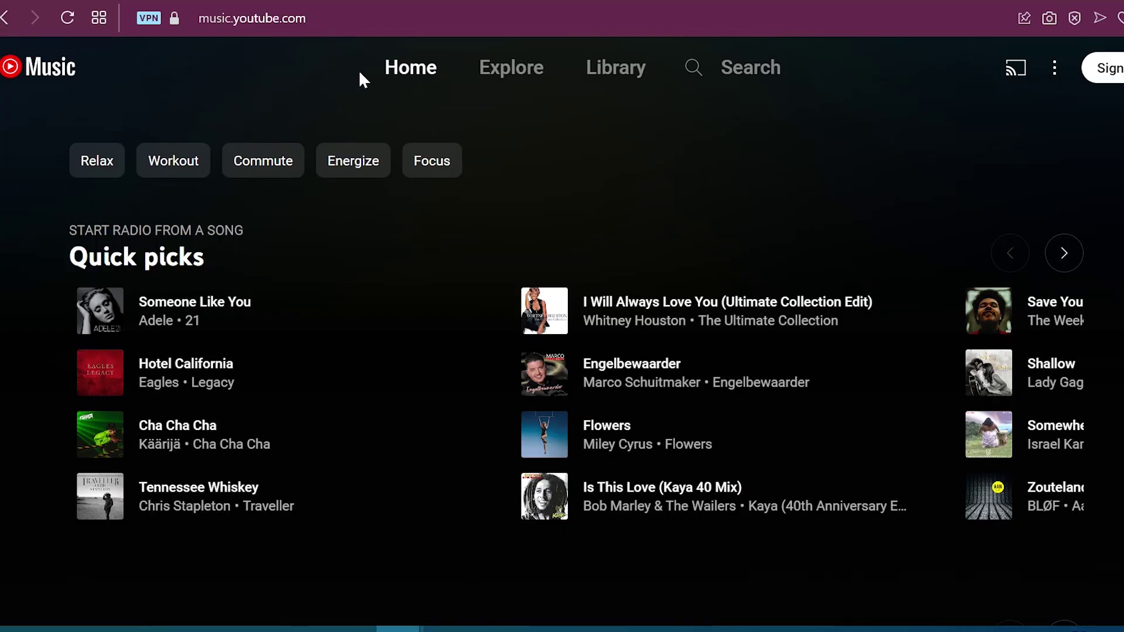
- Search YouTube Music for 'shyguy scanty' and scroll through his artist result and songs
{"action": "left_click", "coordinate": [742, 70]}
{"action": "type", "text": "sh"}
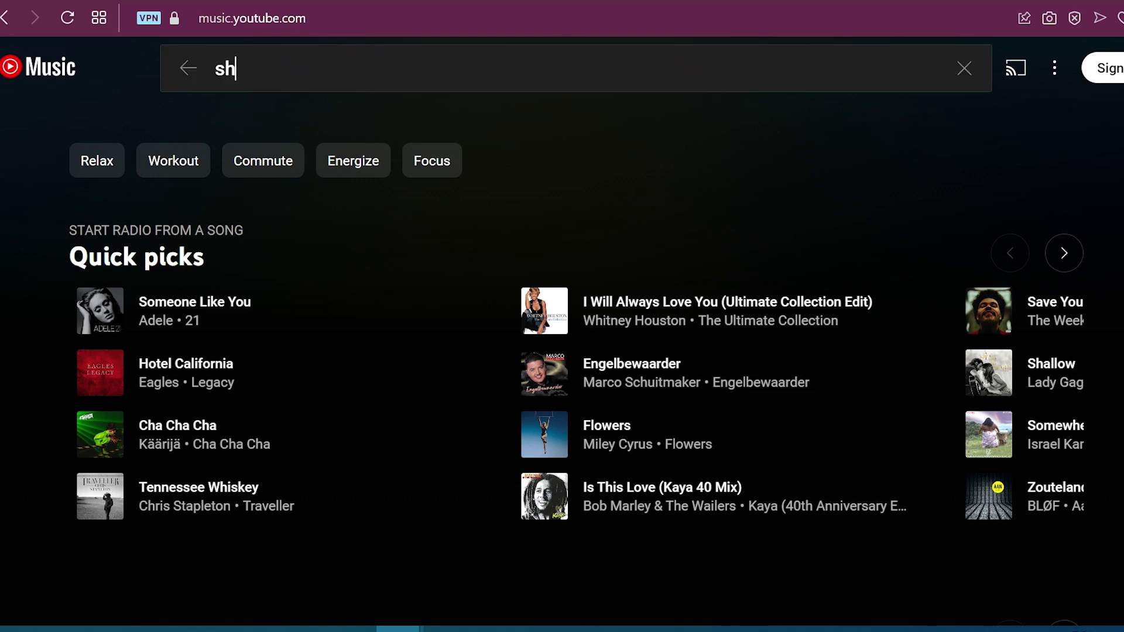
{"action": "type", "text": "yu"}
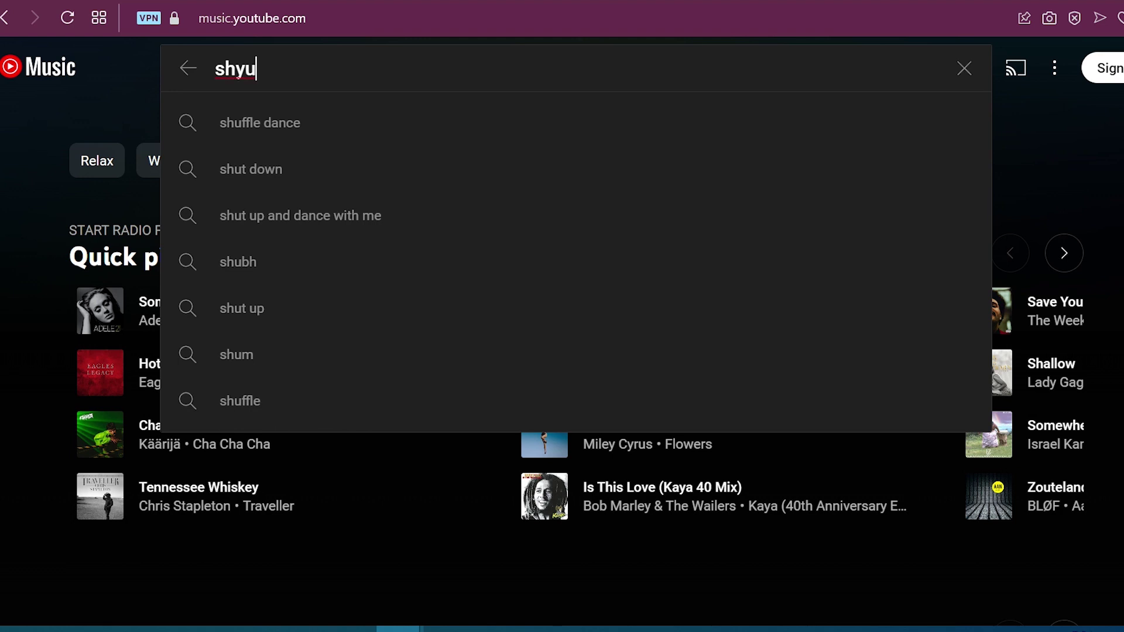
{"action": "key", "text": "BackSpace"}
{"action": "type", "text": "guy"}
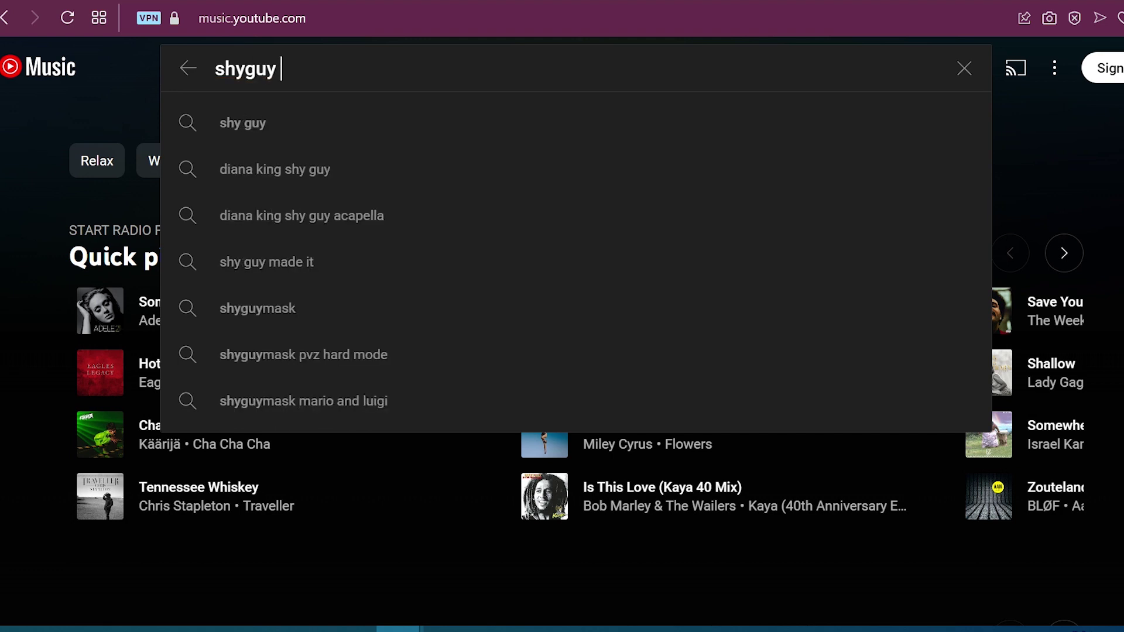
{"action": "type", "text": " sca"}
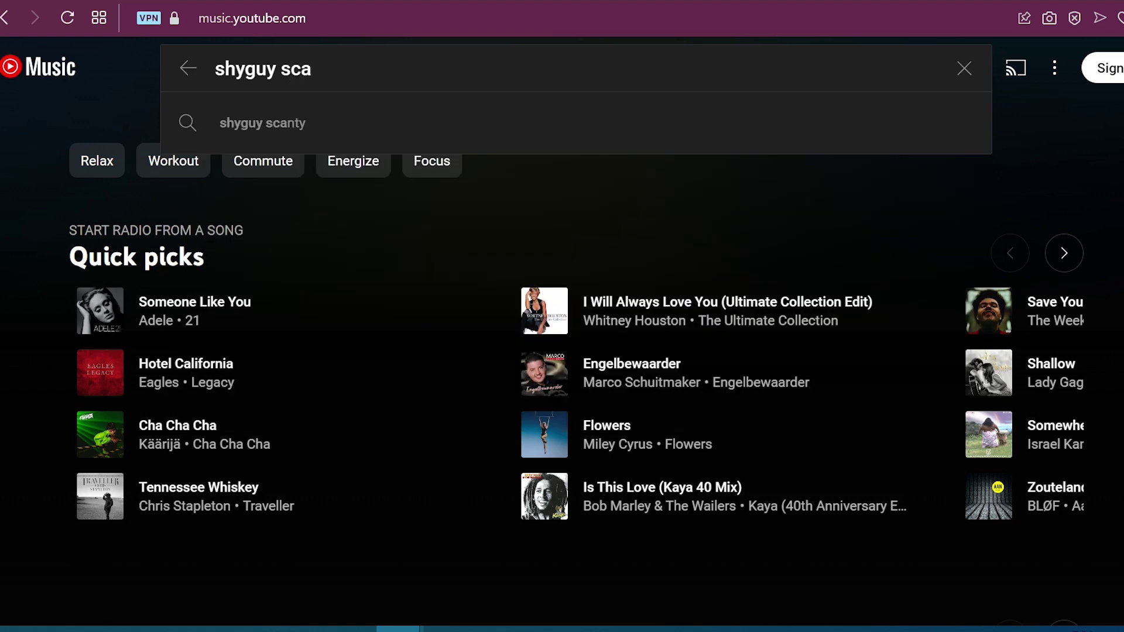
{"action": "left_click", "coordinate": [354, 144]}
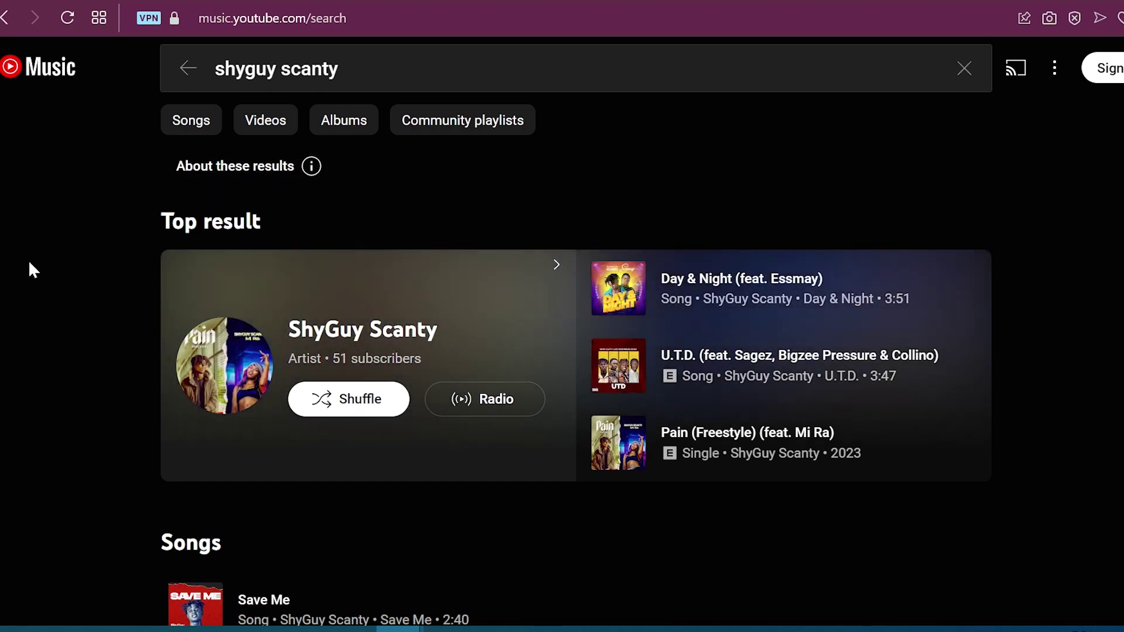
{"action": "scroll", "coordinate": [32, 270], "scroll_direction": "down", "scroll_amount": 10}
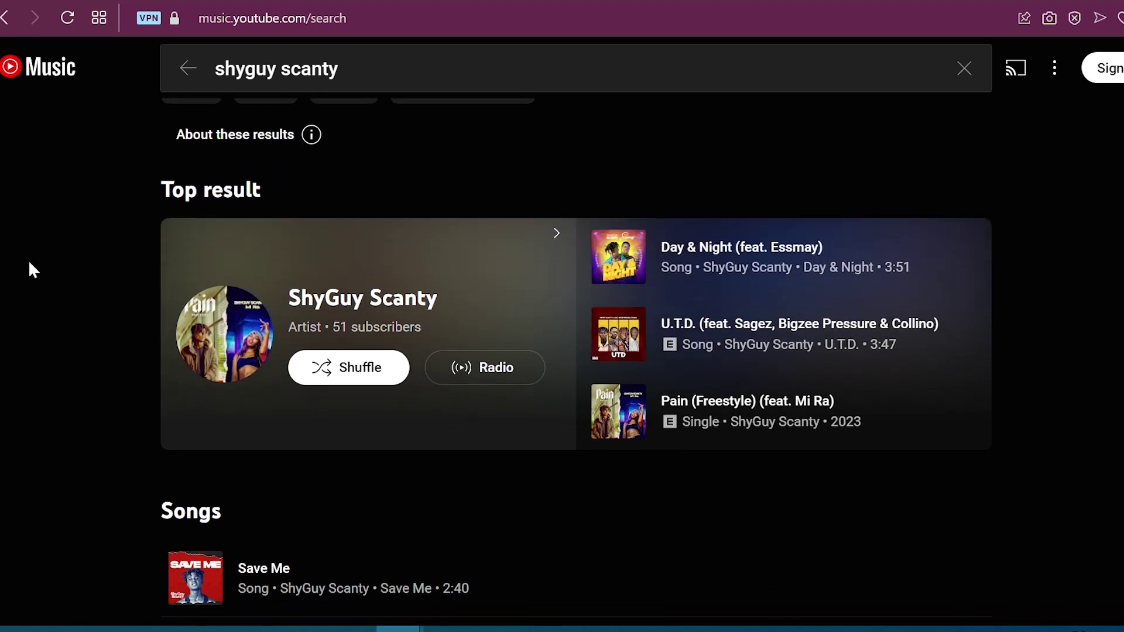
{"action": "scroll", "coordinate": [30, 263], "scroll_direction": "down", "scroll_amount": 5}
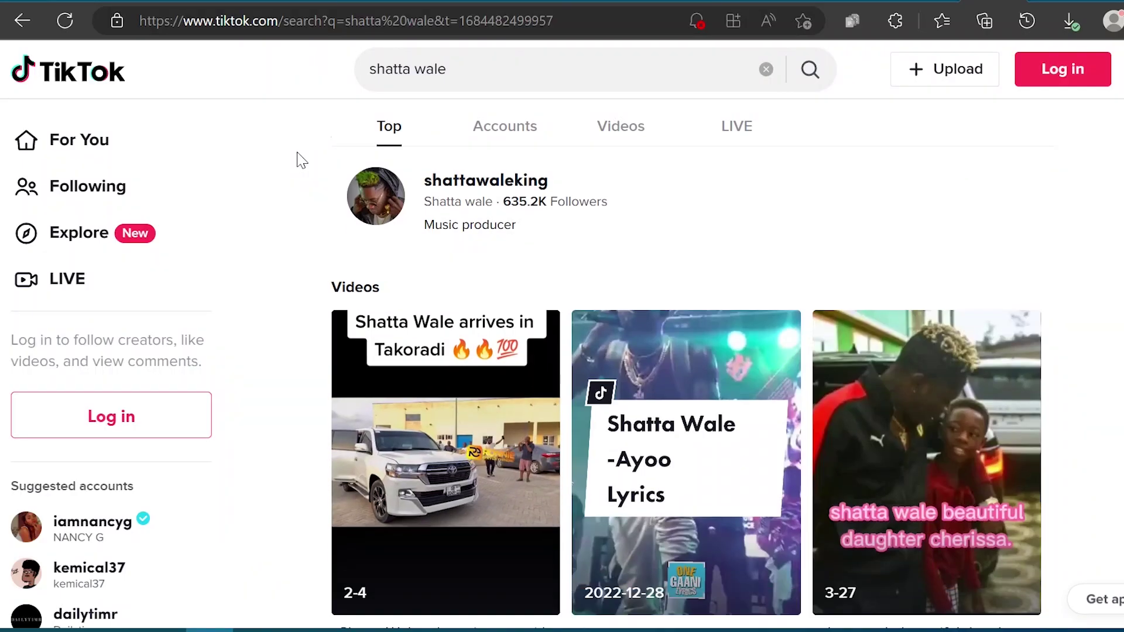
- Replace the TikTok 'shatta wale' search with a search for 'medikal'
{"action": "scroll", "coordinate": [297, 158], "scroll_direction": "down", "scroll_amount": 8}
{"action": "scroll", "coordinate": [300, 159], "scroll_direction": "down", "scroll_amount": 15}
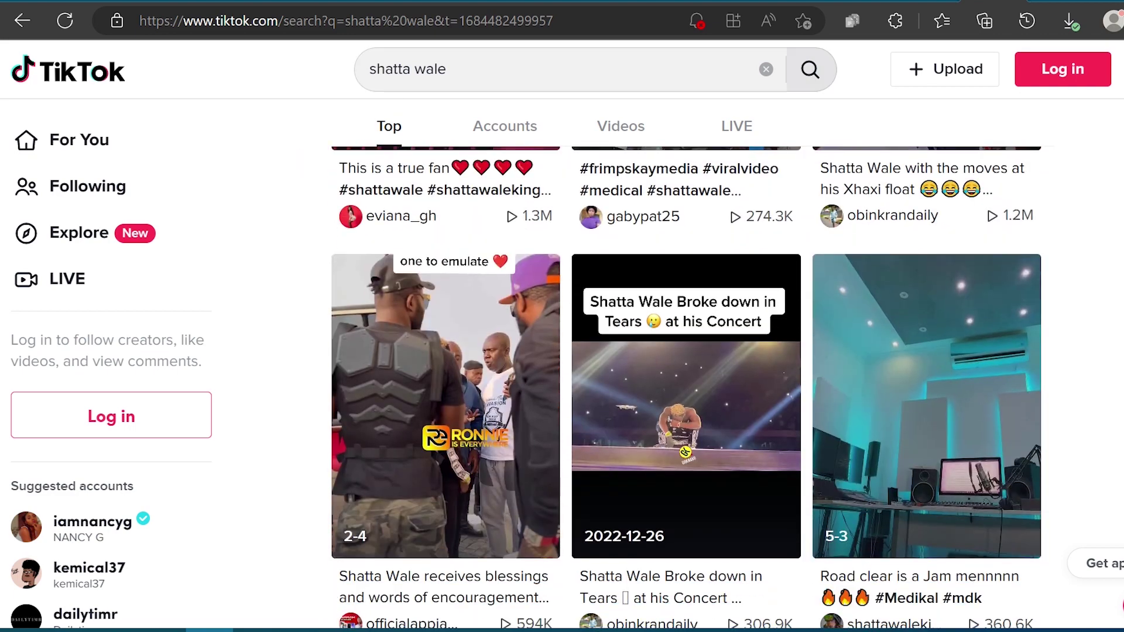
{"action": "left_click_drag", "start_coordinate": [371, 69], "coordinate": [448, 69]}
{"action": "type", "text": "medikal"}
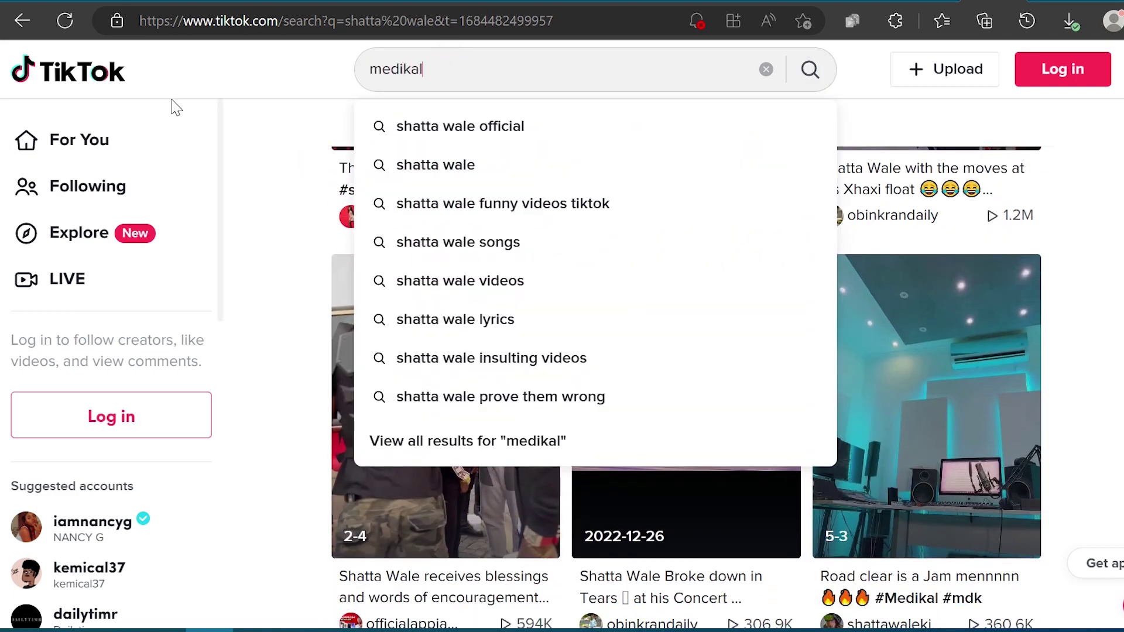
{"action": "key", "text": "Return"}
- Scroll through the medikal video results
{"action": "scroll", "coordinate": [326, 220], "scroll_direction": "down", "scroll_amount": 2}
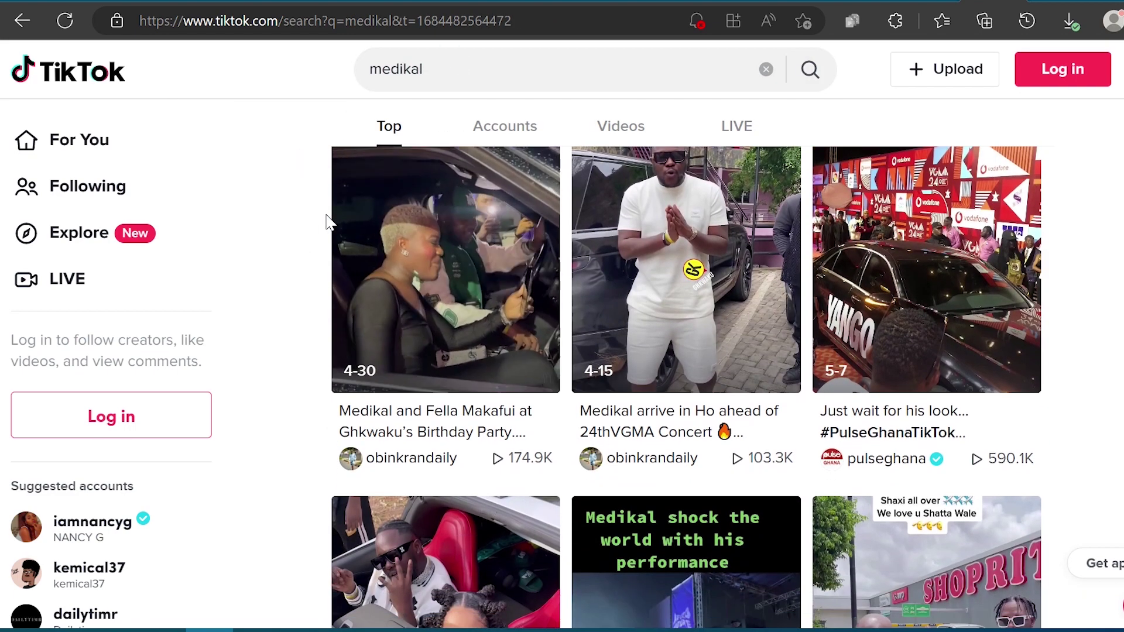
{"action": "scroll", "coordinate": [337, 221], "scroll_direction": "up", "scroll_amount": 2}
{"action": "scroll", "coordinate": [630, 265], "scroll_direction": "down", "scroll_amount": 10}
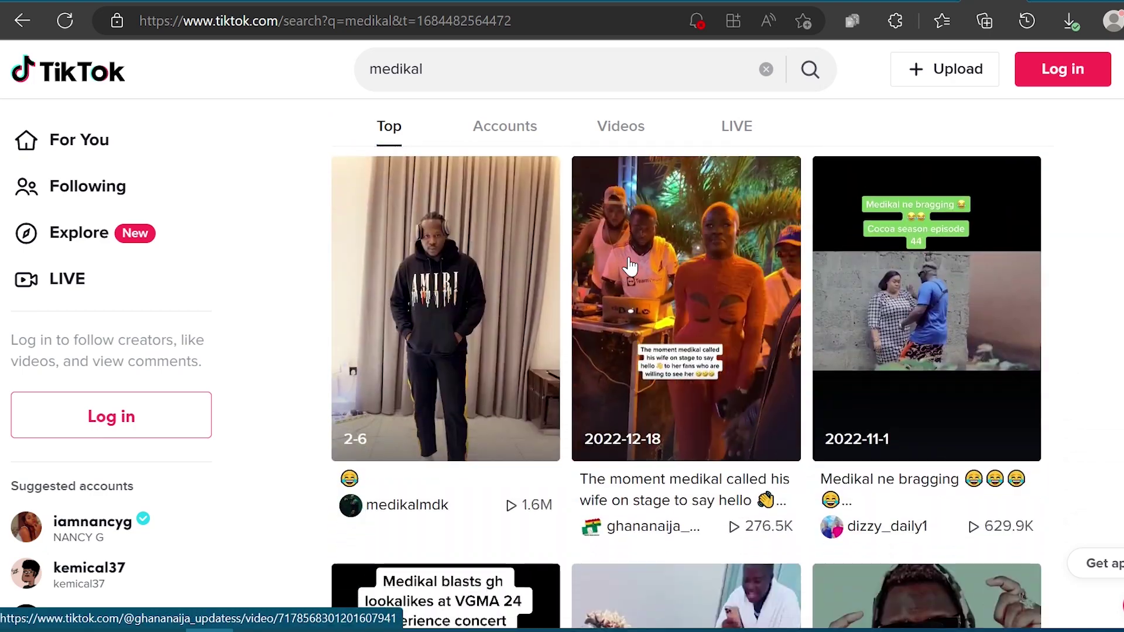
{"action": "scroll", "coordinate": [629, 265], "scroll_direction": "down", "scroll_amount": 12}
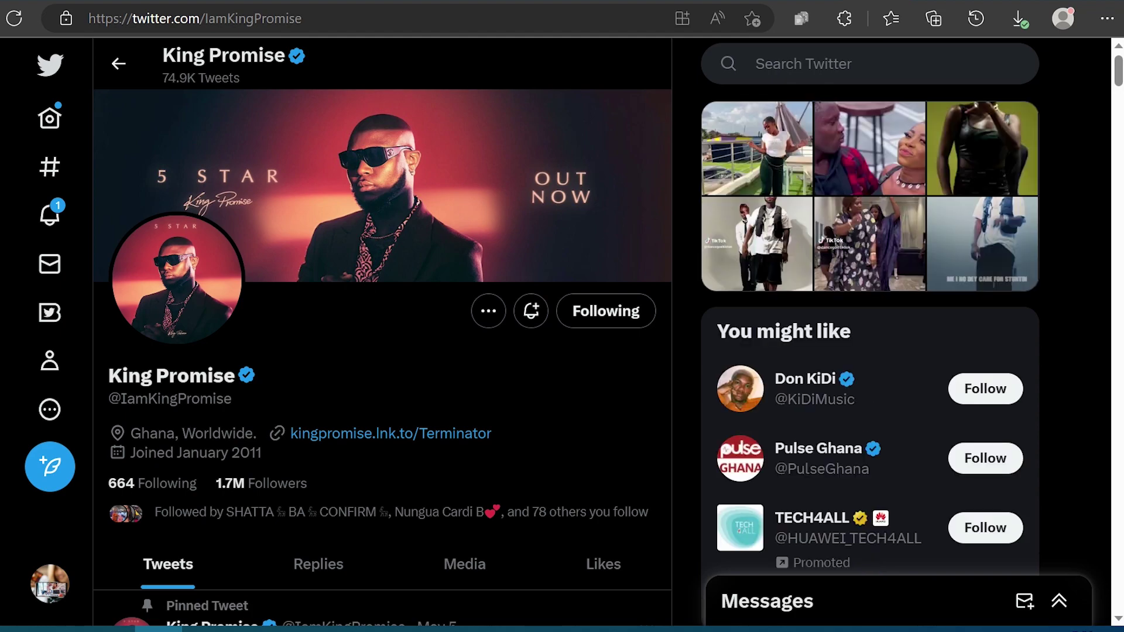
{"action": "scroll", "coordinate": [381, 328], "scroll_direction": "down", "scroll_amount": 15}
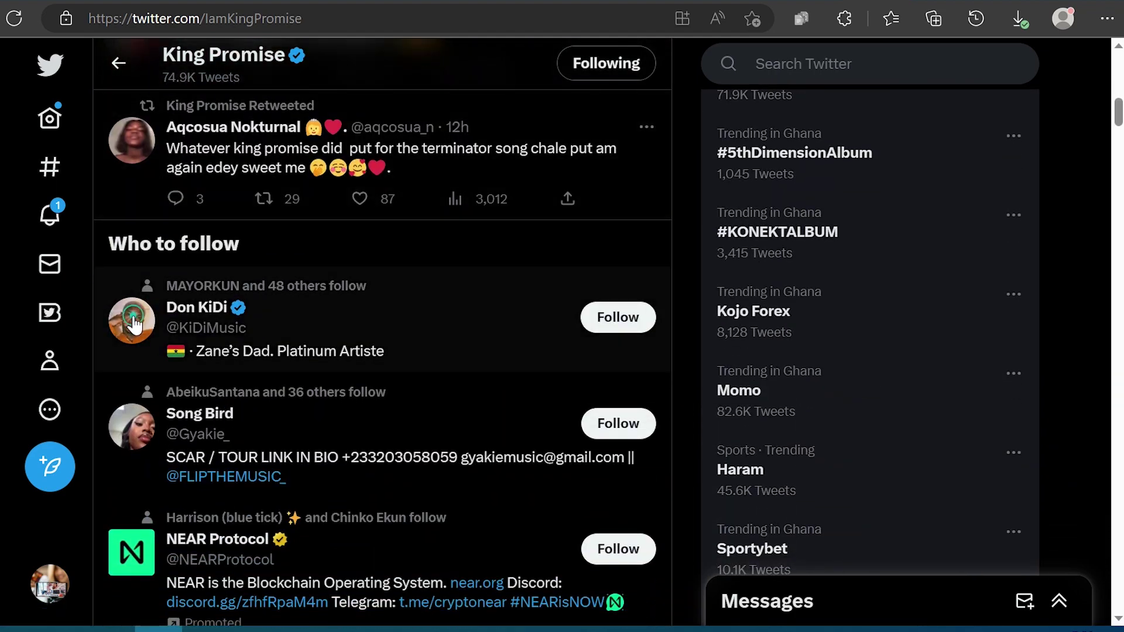
- Open the suggested musician's Twitter profile and scroll up and down its timeline
{"action": "left_click", "coordinate": [132, 322]}
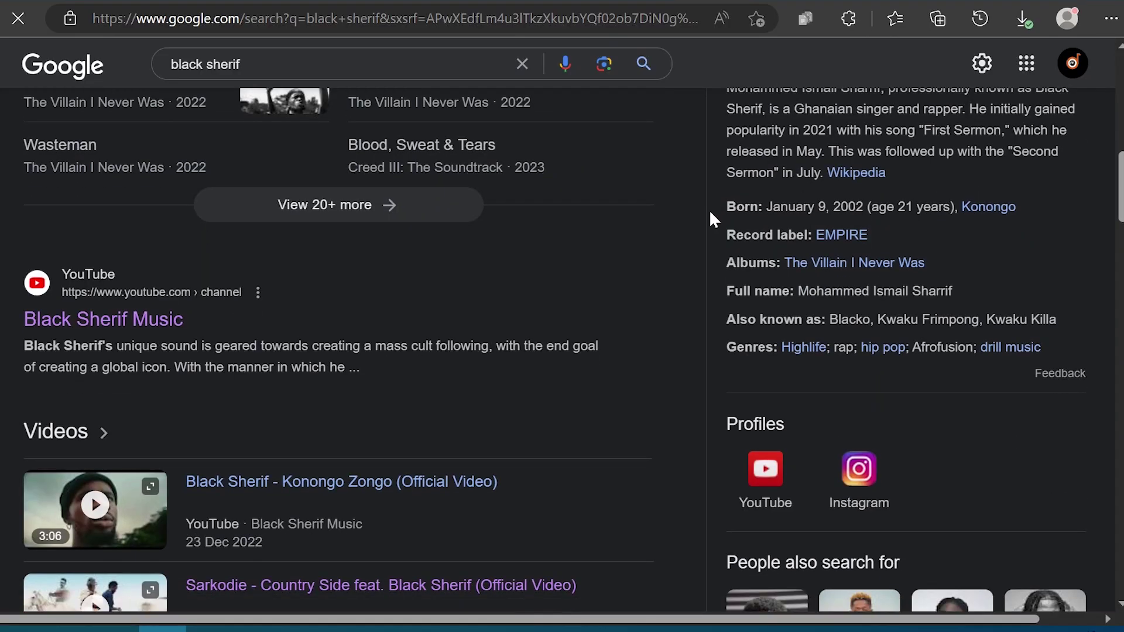
{"action": "scroll", "coordinate": [781, 125], "scroll_direction": "up", "scroll_amount": 1}
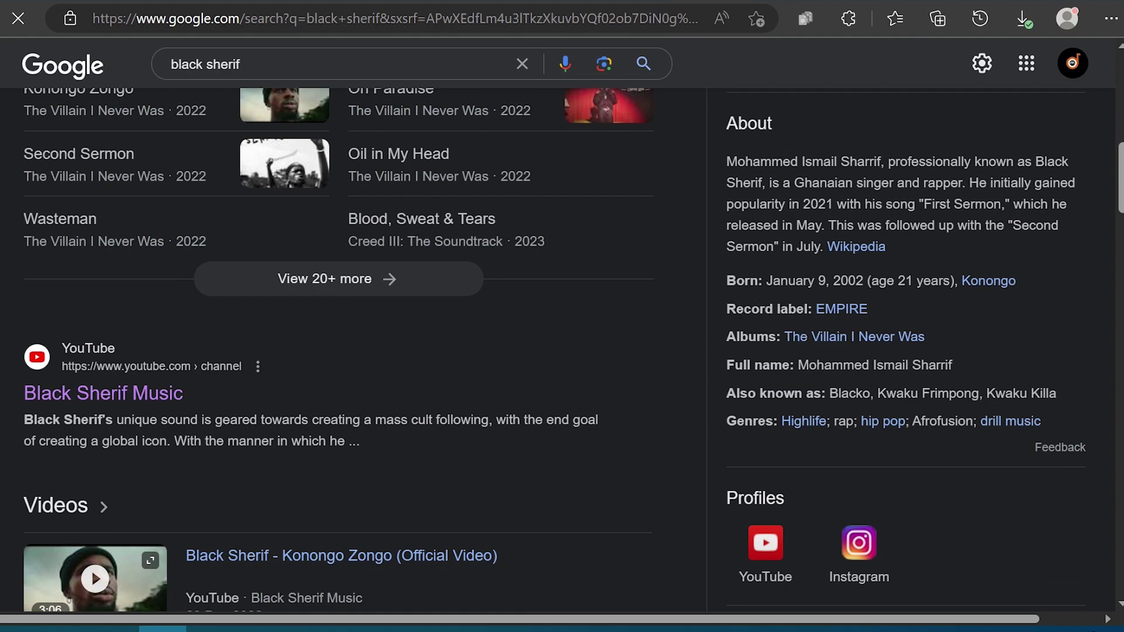
{"action": "scroll", "coordinate": [562, 350], "scroll_direction": "down", "scroll_amount": 4}
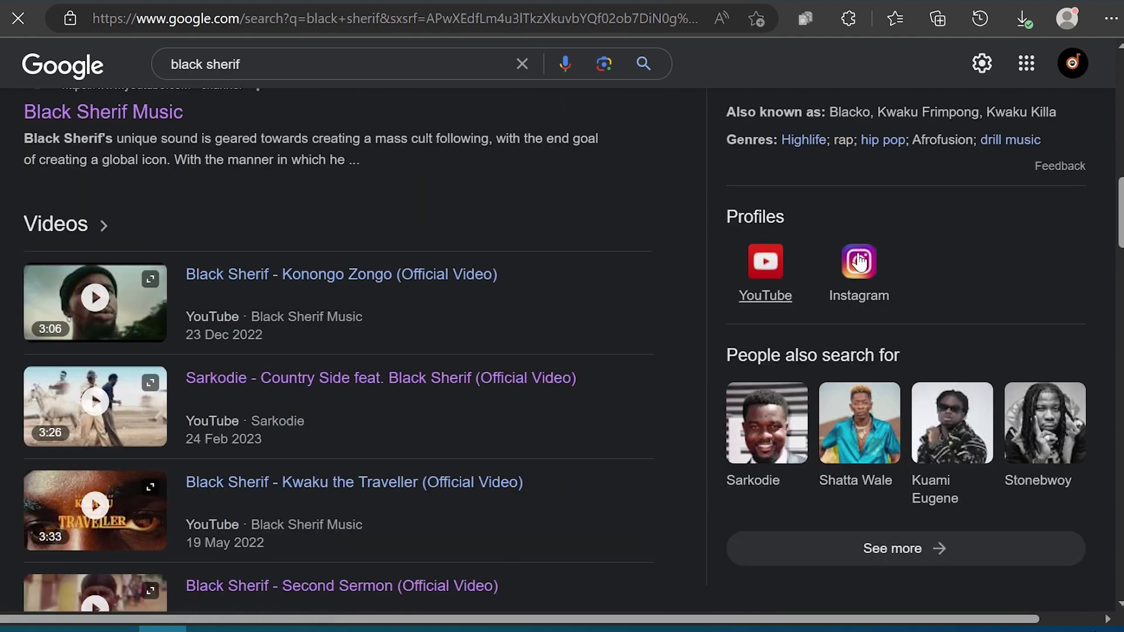
{"action": "scroll", "coordinate": [680, 251], "scroll_direction": "down", "scroll_amount": 5}
{"action": "scroll", "coordinate": [682, 250], "scroll_direction": "up", "scroll_amount": 10}
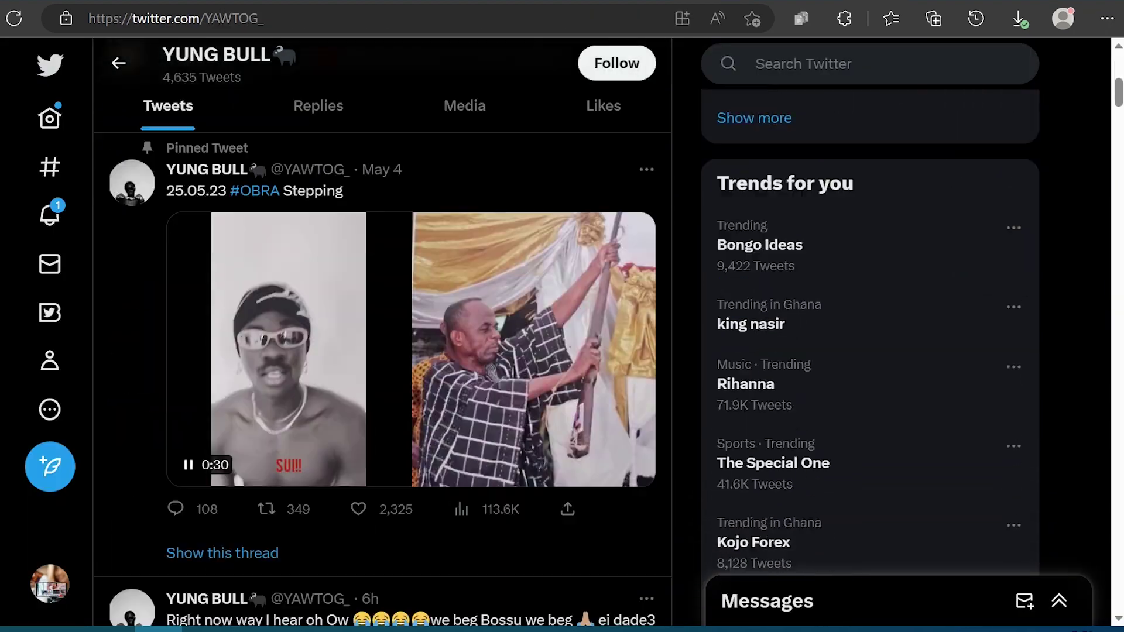
{"action": "scroll", "coordinate": [381, 351], "scroll_direction": "down", "scroll_amount": 8}
{"action": "scroll", "coordinate": [380, 351], "scroll_direction": "up", "scroll_amount": 8}
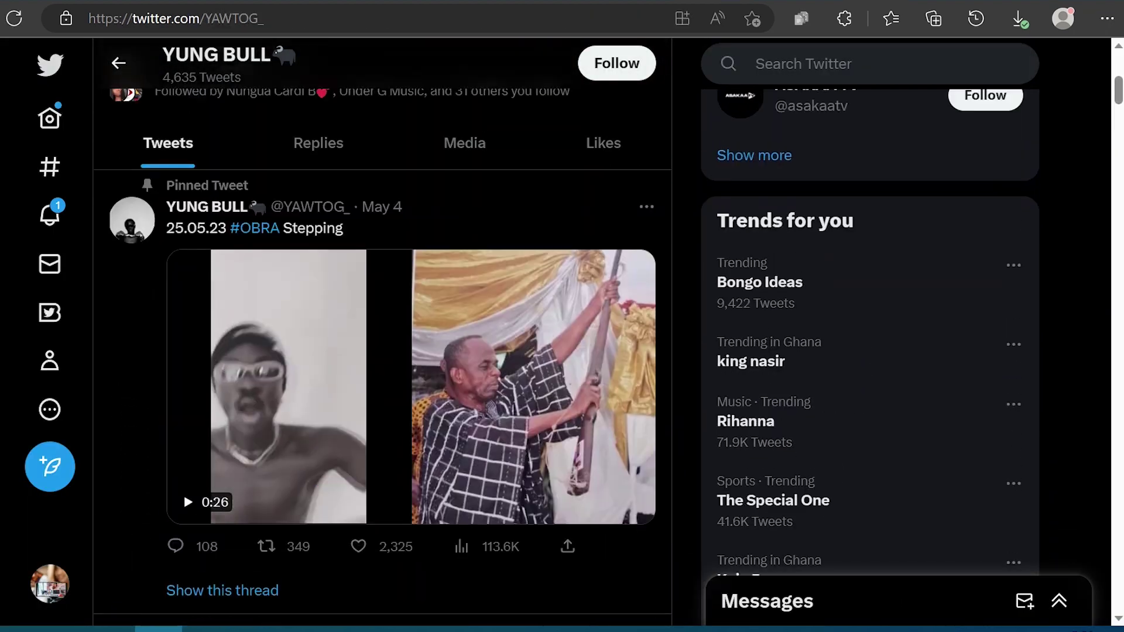
{"action": "scroll", "coordinate": [381, 351], "scroll_direction": "up", "scroll_amount": 1}
{"action": "scroll", "coordinate": [380, 351], "scroll_direction": "down", "scroll_amount": 10}
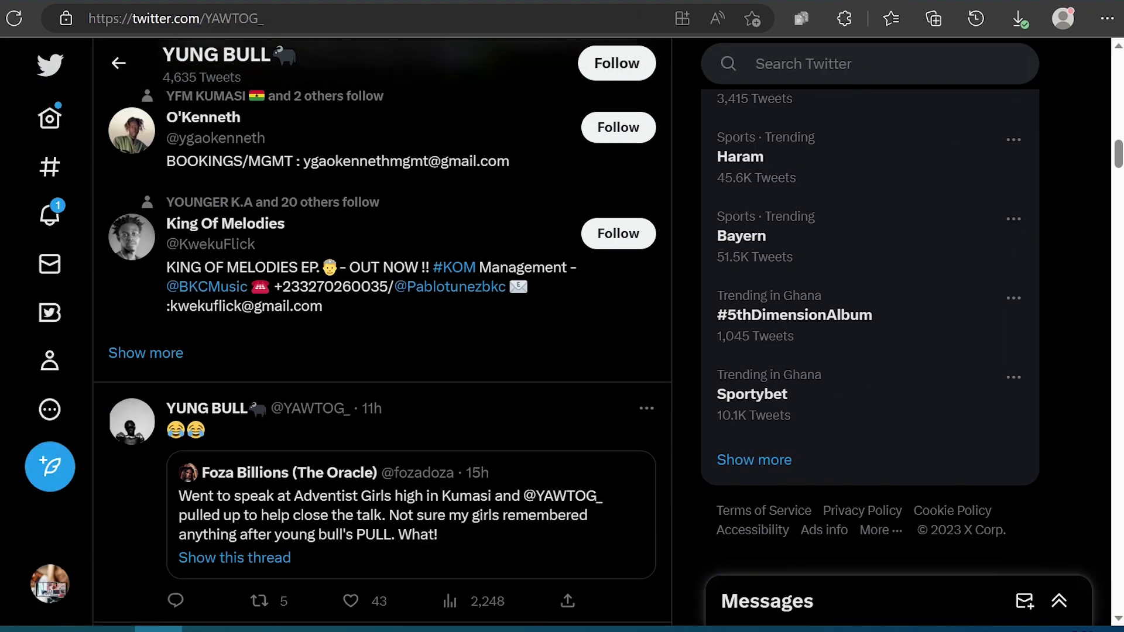
{"action": "scroll", "coordinate": [380, 328], "scroll_direction": "down", "scroll_amount": 10}
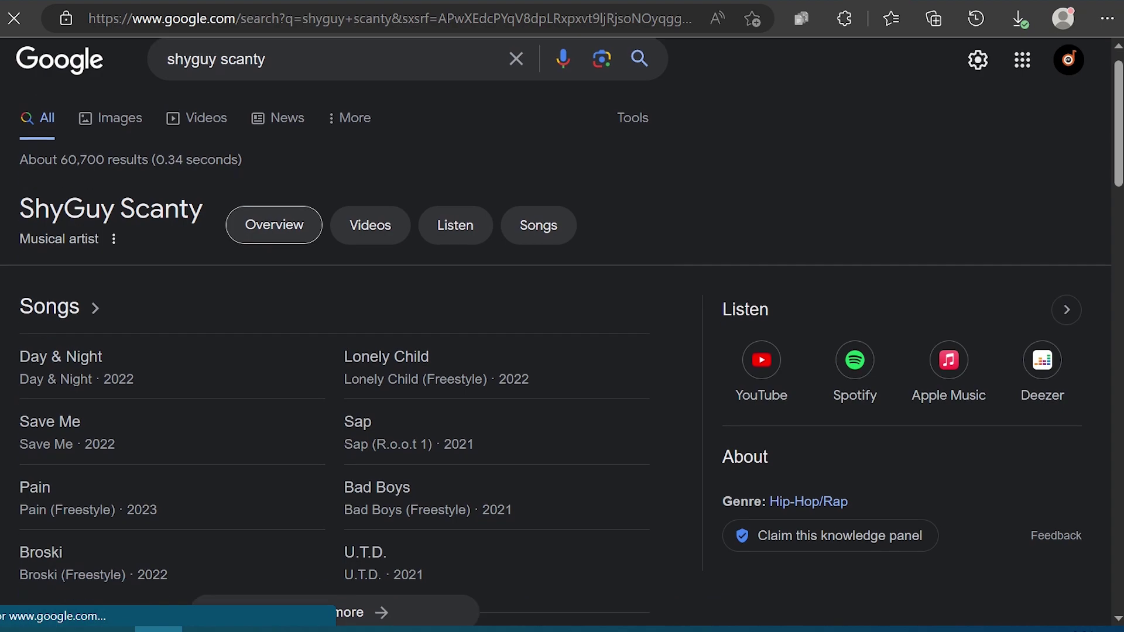
- Scroll to the bottom of the shyguy scanty results and go to page 2
{"action": "scroll", "coordinate": [562, 352], "scroll_direction": "down", "scroll_amount": 10}
{"action": "scroll", "coordinate": [2, 358], "scroll_direction": "down", "scroll_amount": 10}
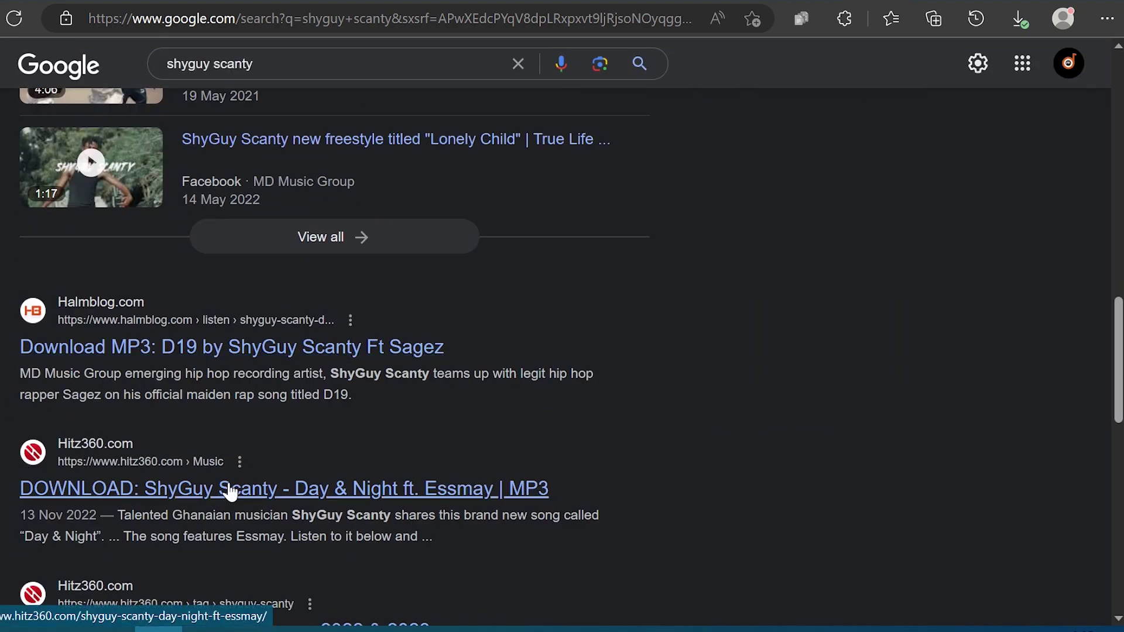
{"action": "scroll", "coordinate": [250, 488], "scroll_direction": "down", "scroll_amount": 6}
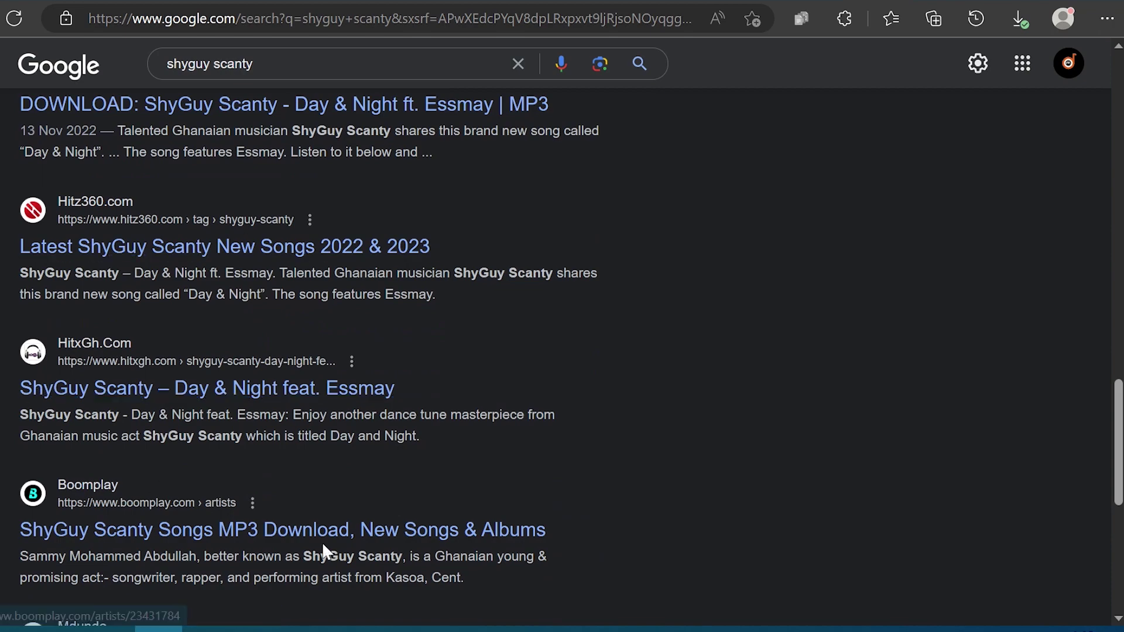
{"action": "scroll", "coordinate": [289, 548], "scroll_direction": "down", "scroll_amount": 5}
{"action": "scroll", "coordinate": [285, 548], "scroll_direction": "down", "scroll_amount": 2}
{"action": "left_click", "coordinate": [276, 535]}
- Continue through the shyguy scanty results to pages 3 and 4
{"action": "scroll", "coordinate": [23, 214], "scroll_direction": "down", "scroll_amount": 6}
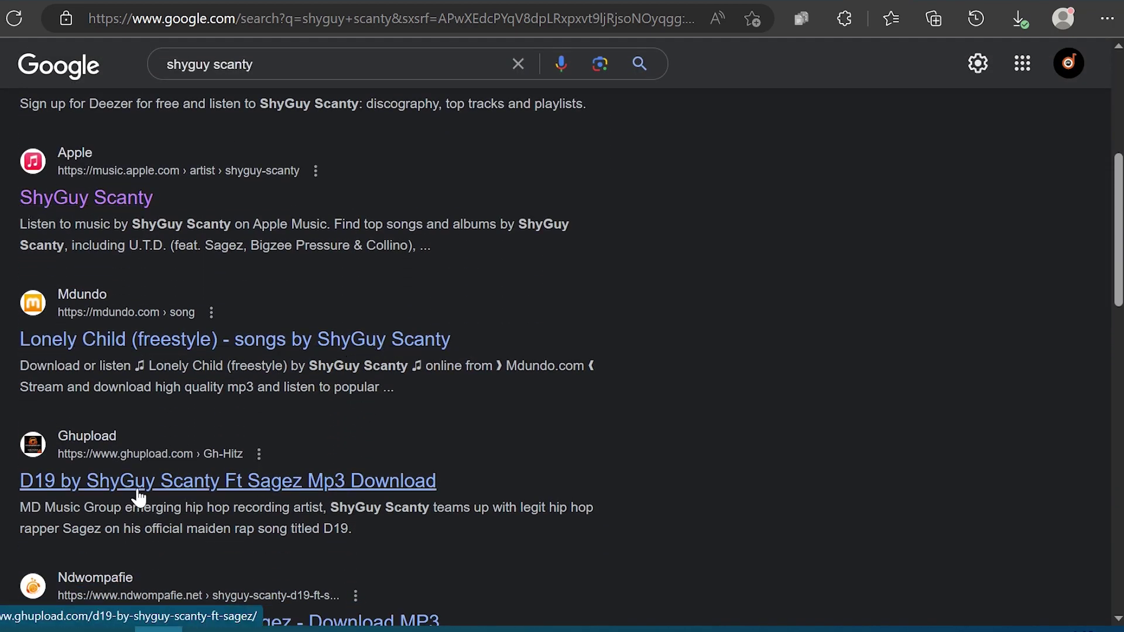
{"action": "scroll", "coordinate": [162, 491], "scroll_direction": "down", "scroll_amount": 3}
{"action": "scroll", "coordinate": [162, 491], "scroll_direction": "down", "scroll_amount": 15}
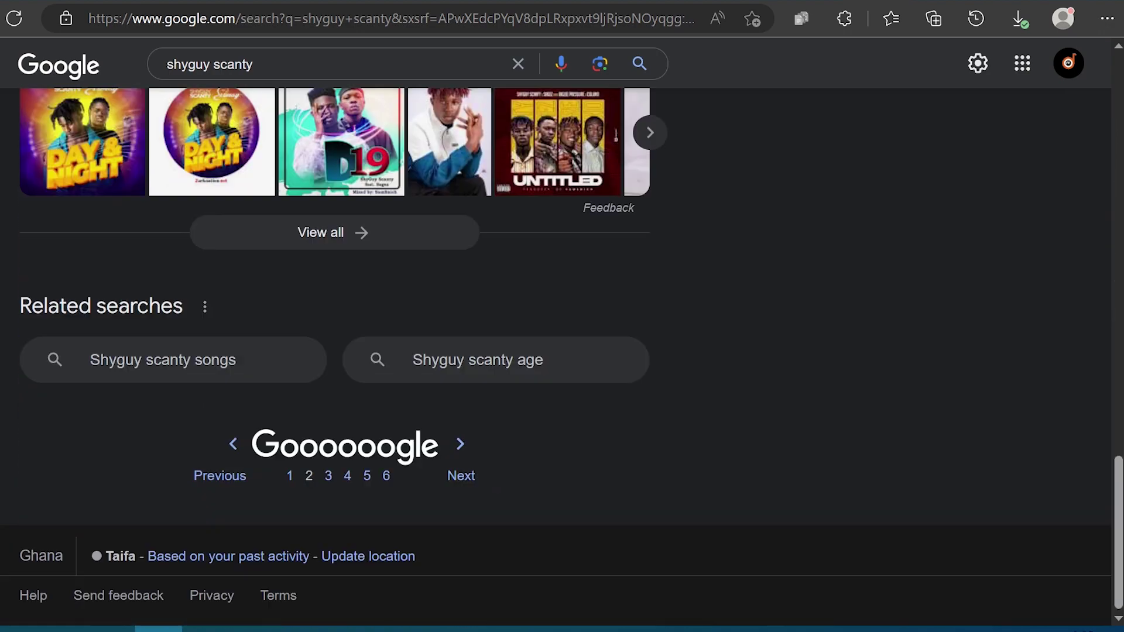
{"action": "left_click", "coordinate": [328, 476]}
{"action": "scroll", "coordinate": [301, 234], "scroll_direction": "down", "scroll_amount": 1}
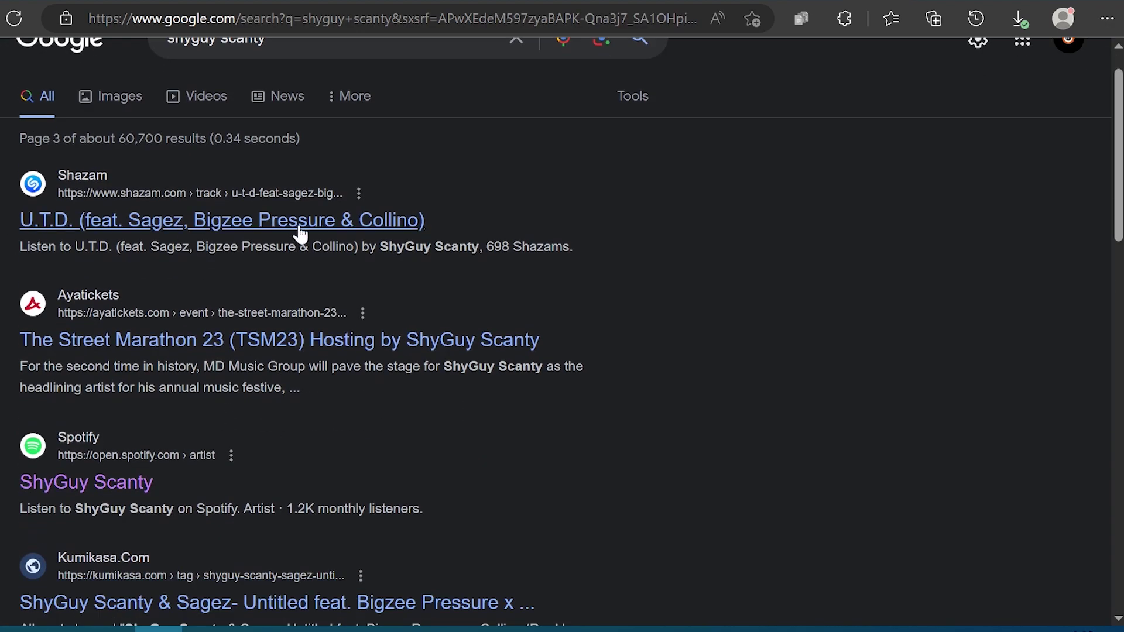
{"action": "scroll", "coordinate": [548, 433], "scroll_direction": "down", "scroll_amount": 13}
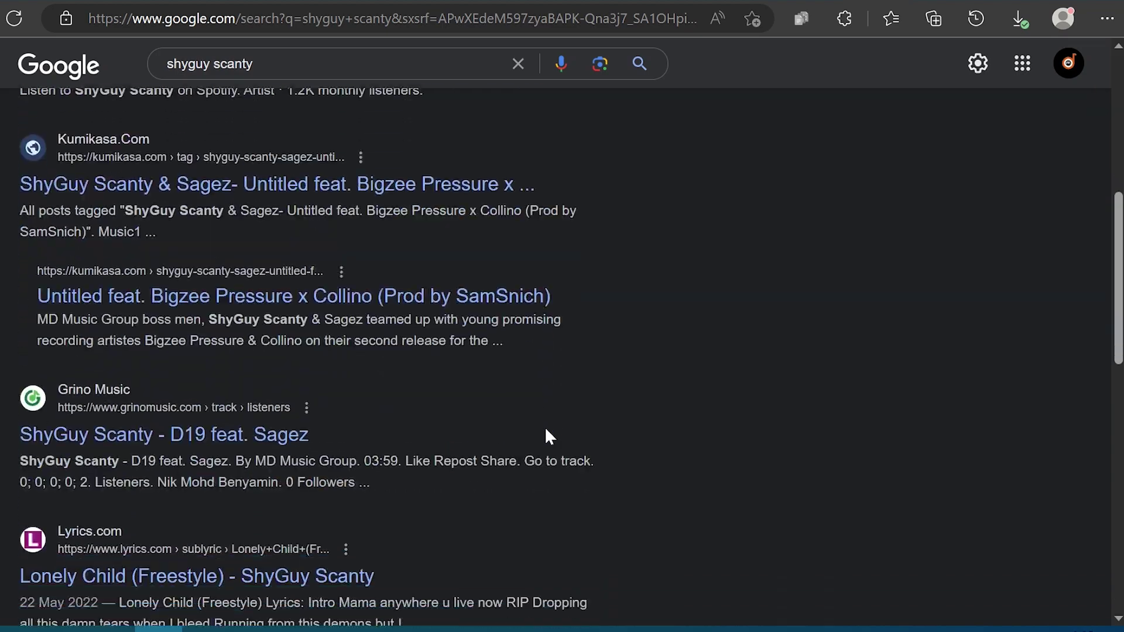
{"action": "scroll", "coordinate": [544, 437], "scroll_direction": "down", "scroll_amount": 5}
{"action": "left_click", "coordinate": [419, 604]}
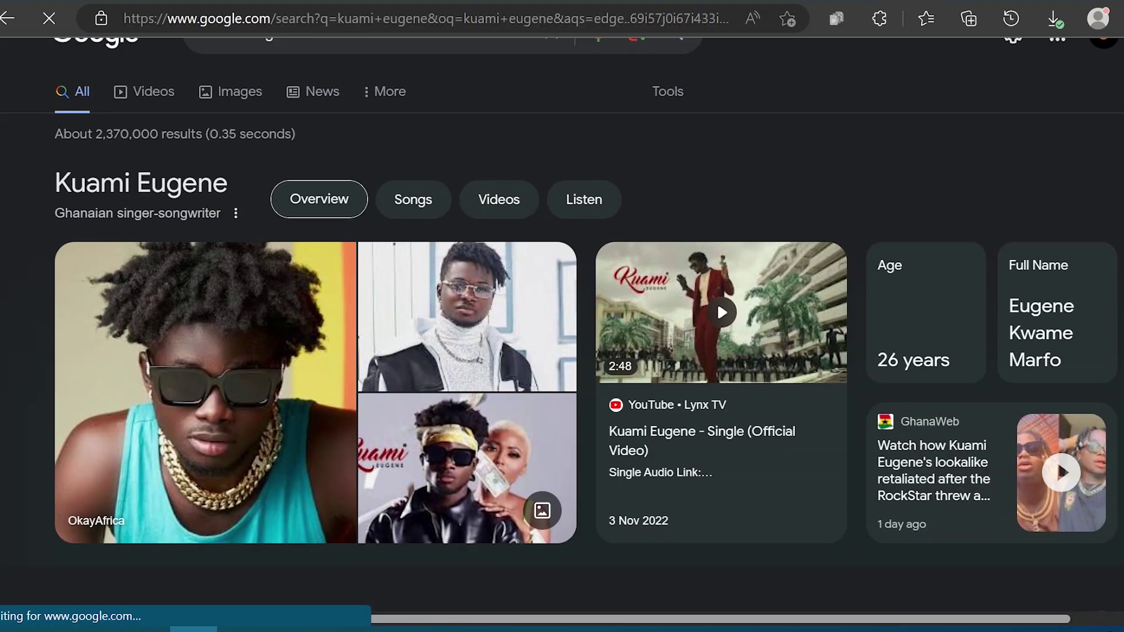
- Open Kuami Eugene's Wikipedia article and highlight its title and part of the infobox
{"action": "scroll", "coordinate": [717, 302], "scroll_direction": "down", "scroll_amount": 8}
{"action": "left_click", "coordinate": [786, 365]}
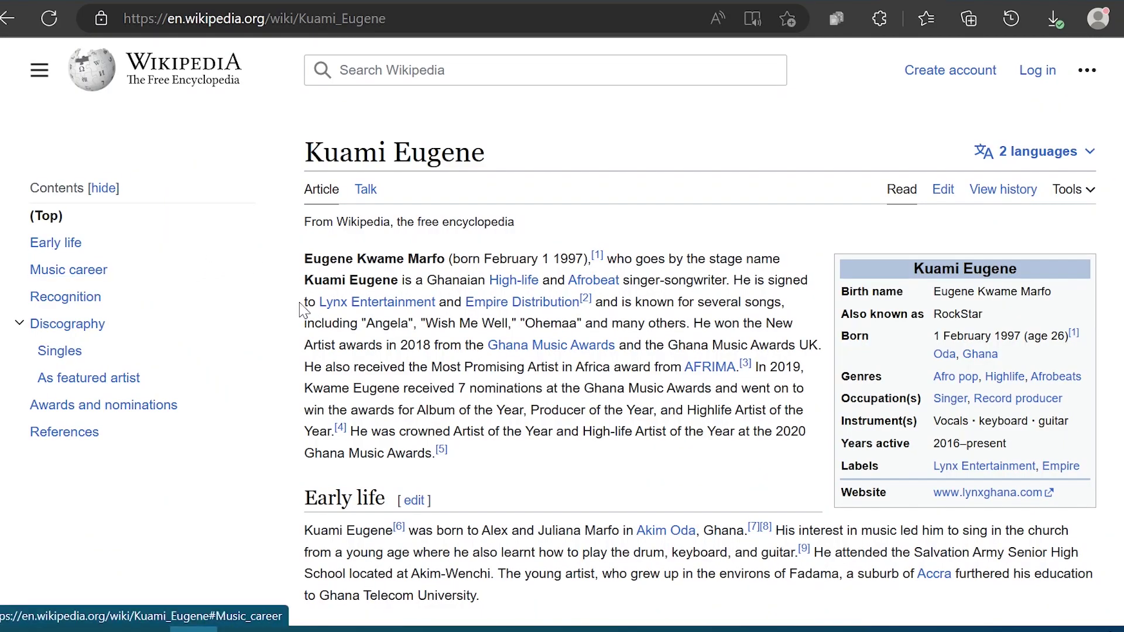
{"action": "double_click", "coordinate": [301, 154]}
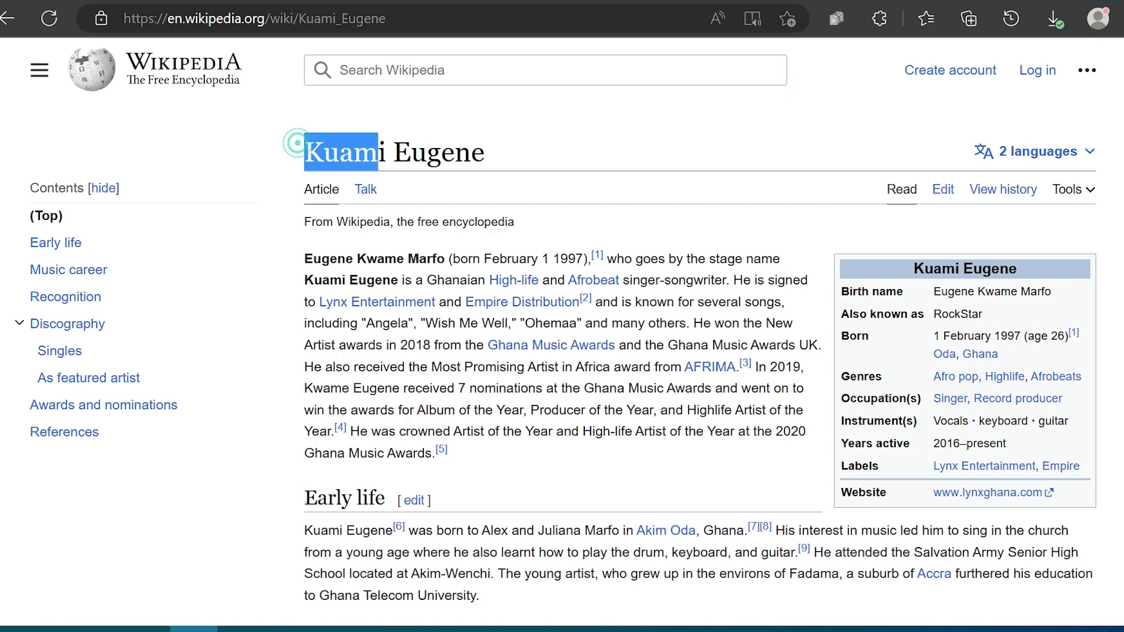
{"action": "left_click_drag", "start_coordinate": [301, 153], "coordinate": [538, 132]}
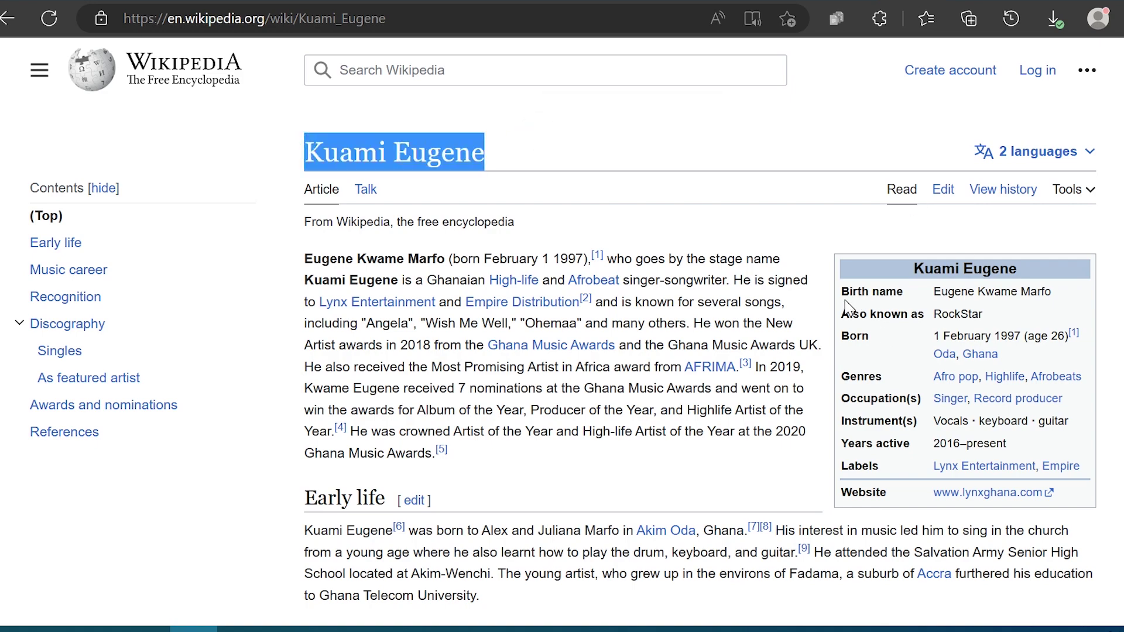
{"action": "left_click_drag", "start_coordinate": [845, 305], "coordinate": [928, 339]}
{"action": "left_click", "coordinate": [923, 354]}
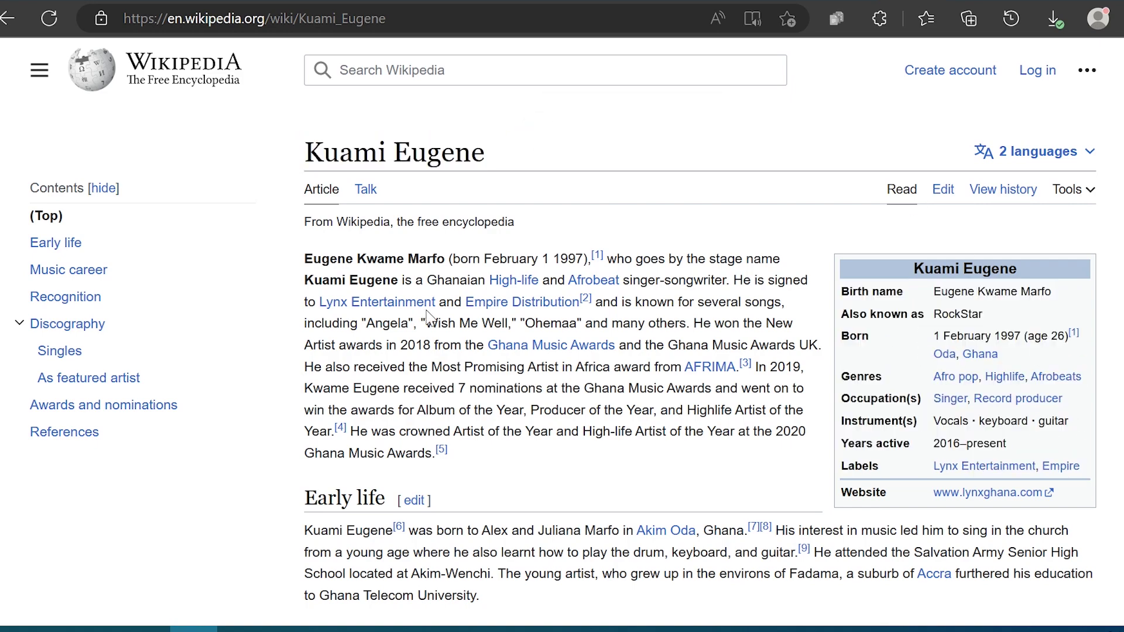
- Scroll down the Kuami Eugene article to the Awards and nominations section
{"action": "scroll", "coordinate": [428, 319], "scroll_direction": "down", "scroll_amount": 13}
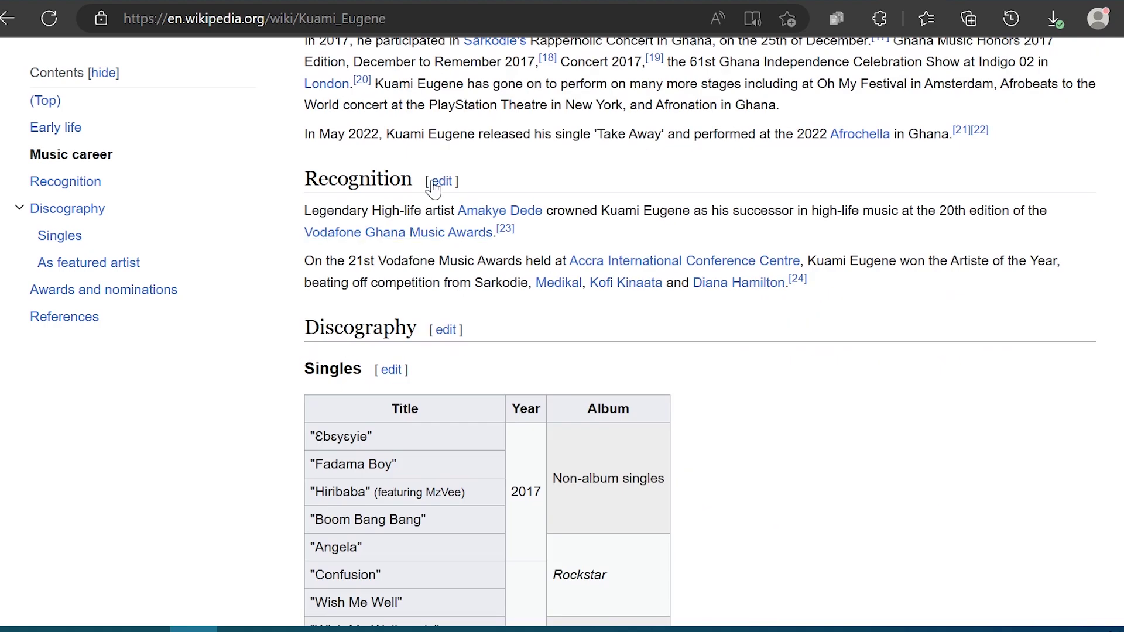
{"action": "scroll", "coordinate": [433, 189], "scroll_direction": "down", "scroll_amount": 13}
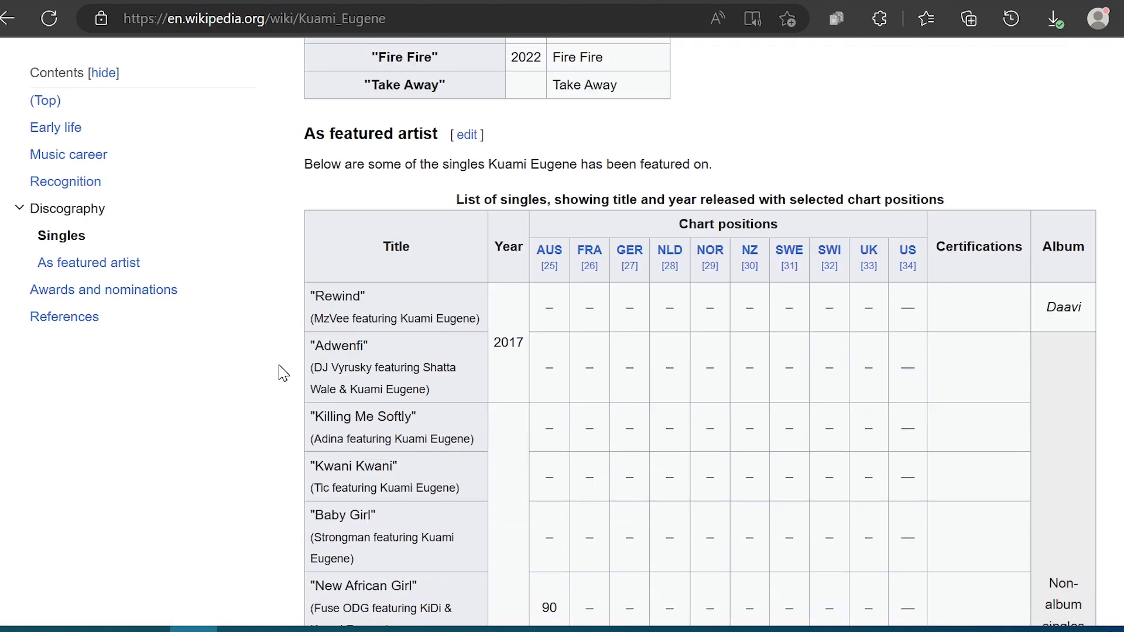
{"action": "scroll", "coordinate": [283, 372], "scroll_direction": "down", "scroll_amount": 20}
{"action": "triple_click", "coordinate": [301, 346]}
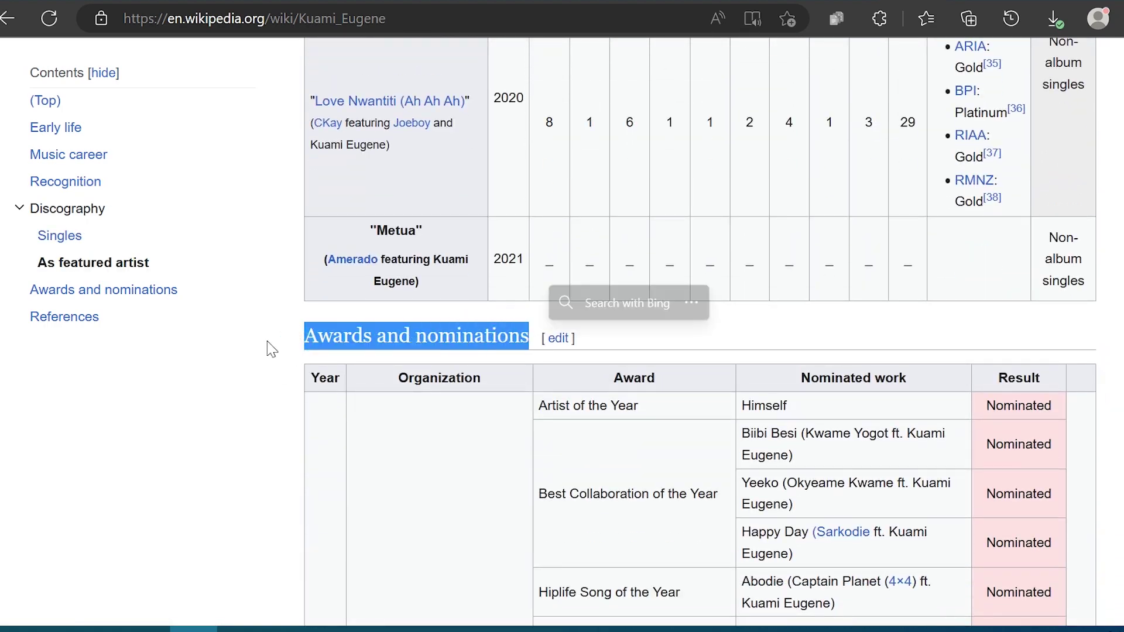
{"action": "scroll", "coordinate": [263, 369], "scroll_direction": "down", "scroll_amount": 20}
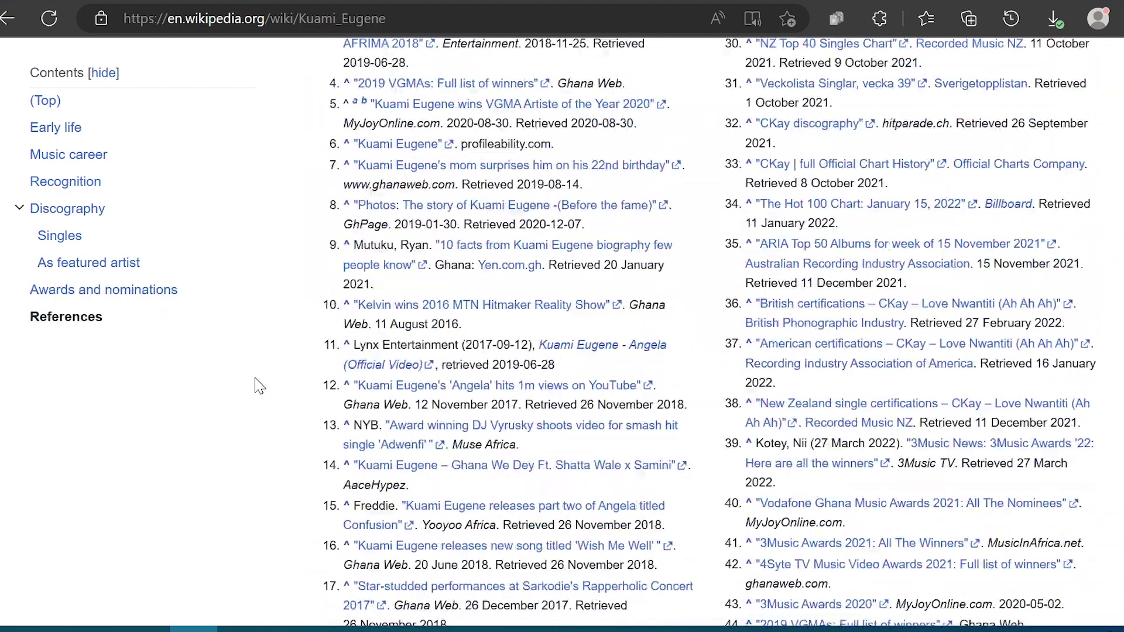
{"action": "scroll", "coordinate": [260, 386], "scroll_direction": "down", "scroll_amount": 10}
{"action": "scroll", "coordinate": [259, 387], "scroll_direction": "up", "scroll_amount": 20}
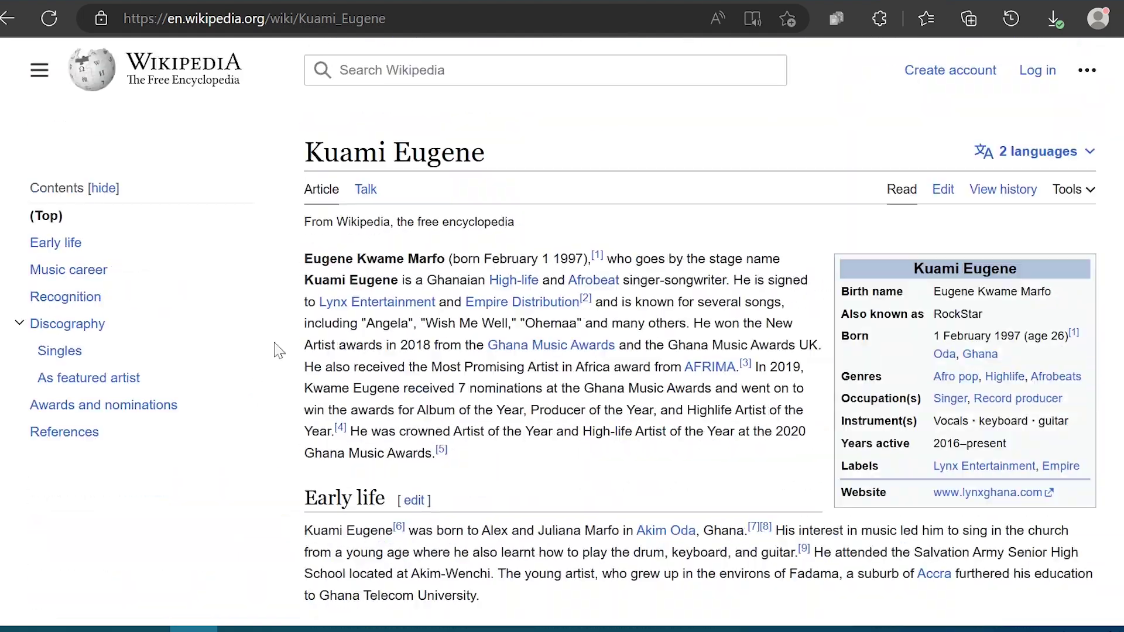
- Search Wikipedia for 'sarkodie' and open the Sarkodie (rapper) article
{"action": "left_click", "coordinate": [394, 70]}
{"action": "type", "text": "sarko"}
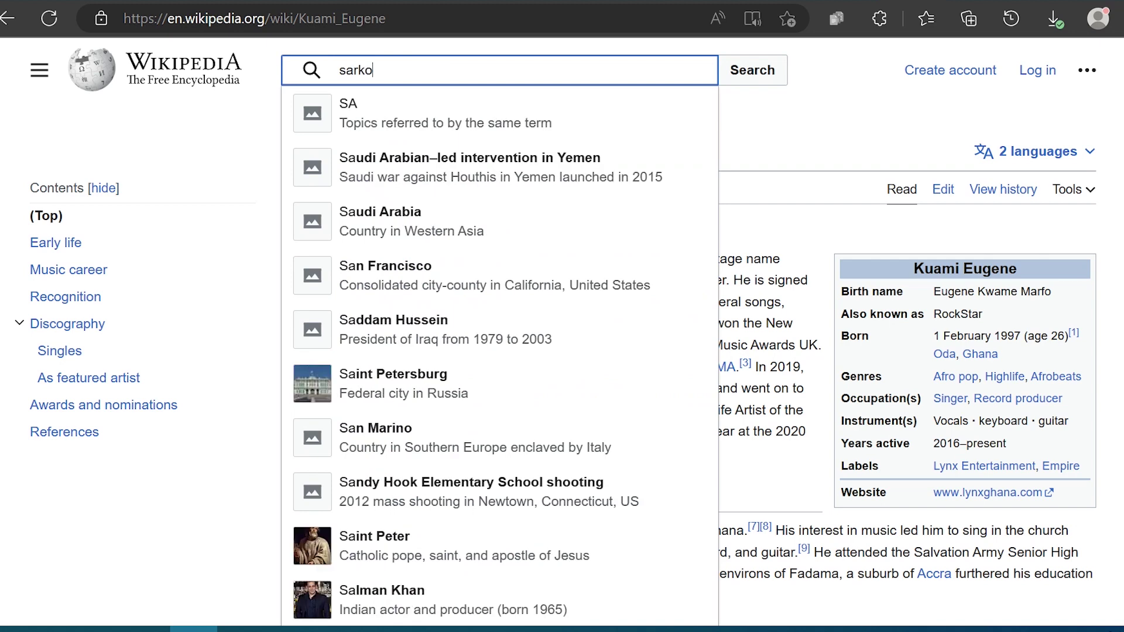
{"action": "type", "text": "die"}
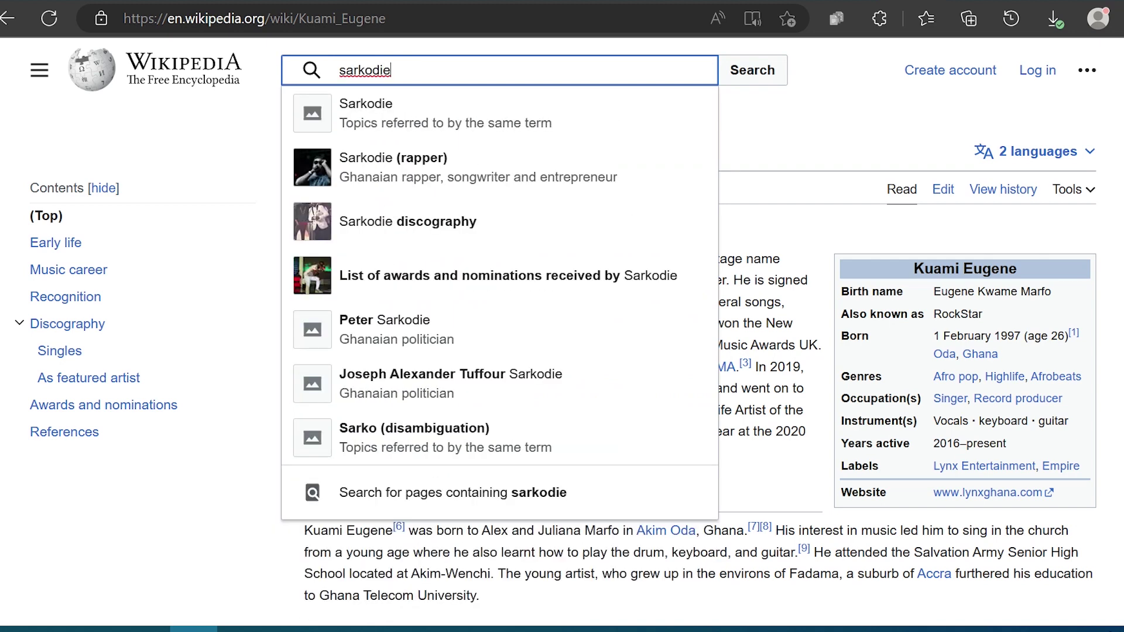
{"action": "left_click", "coordinate": [366, 176]}
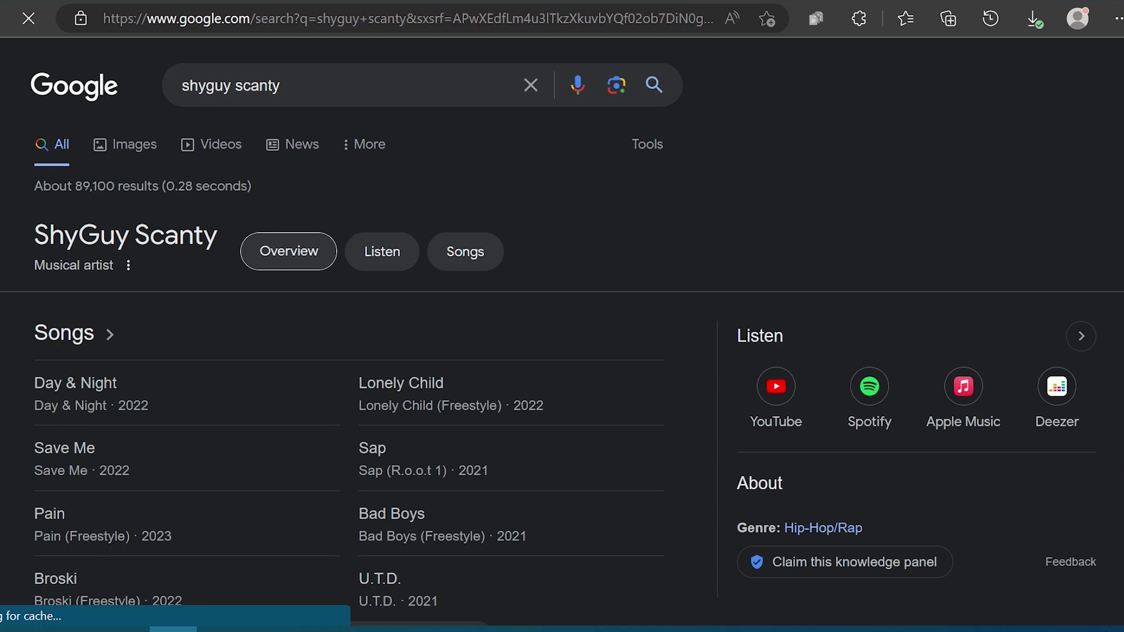
- Show the Listen view of ShyGuy Scanty's panel, then open its 'Claim this knowledge panel' page
{"action": "scroll", "coordinate": [542, 275], "scroll_direction": "down", "scroll_amount": 2}
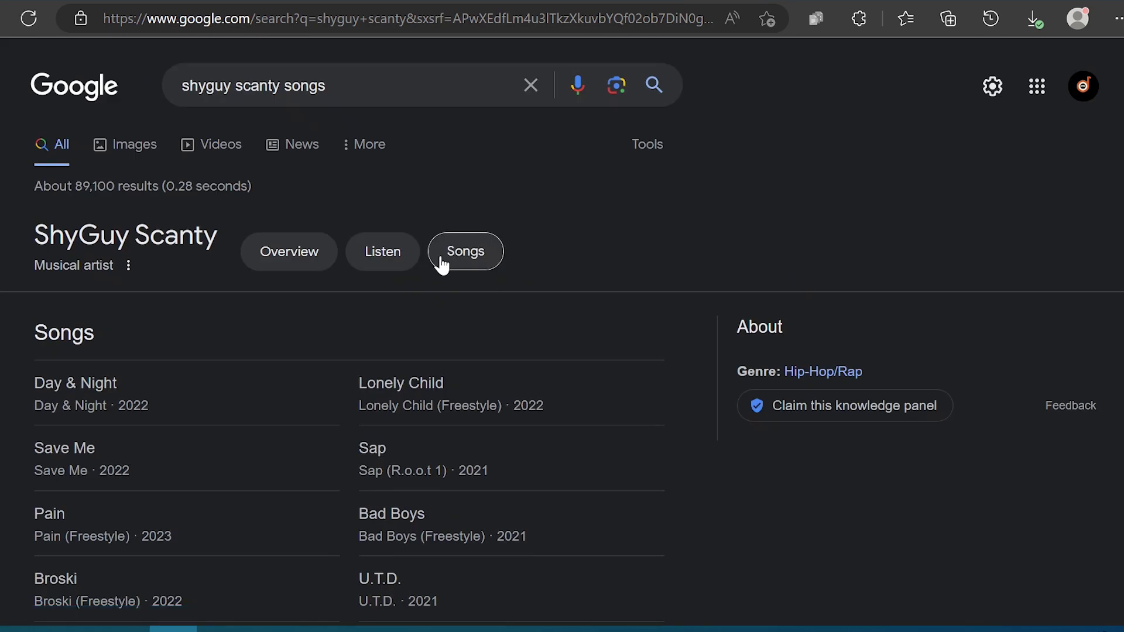
{"action": "left_click", "coordinate": [394, 260]}
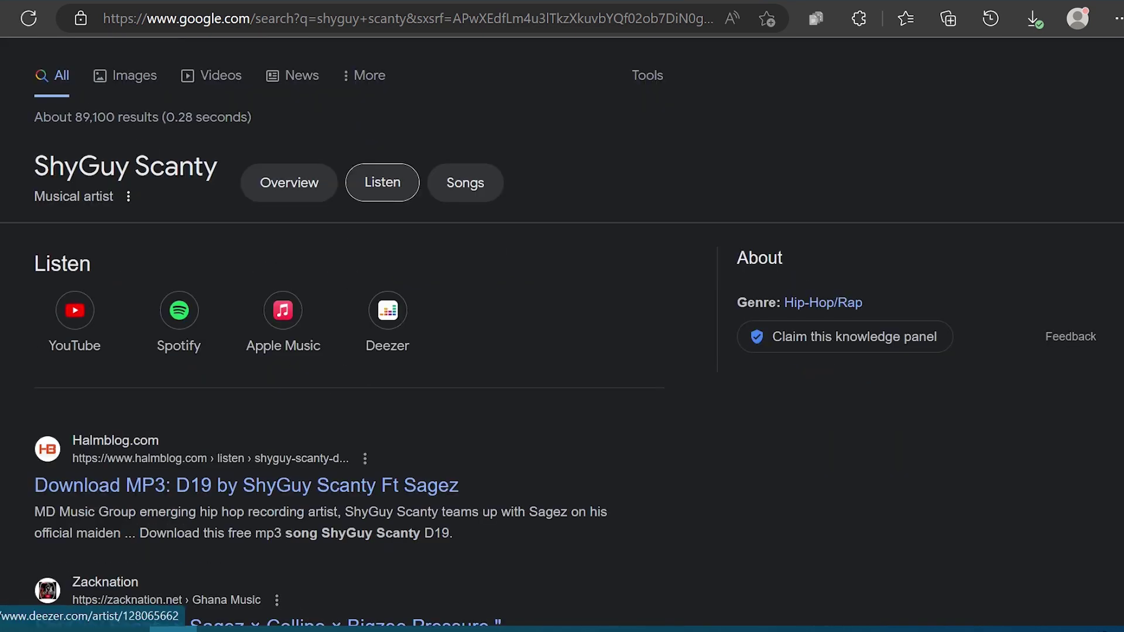
{"action": "left_click", "coordinate": [745, 333]}
{"action": "scroll", "coordinate": [746, 334], "scroll_direction": "down", "scroll_amount": 5}
- Open the Get verified on Google form and briefly check its help page
{"action": "scroll", "coordinate": [814, 329], "scroll_direction": "down", "scroll_amount": 7}
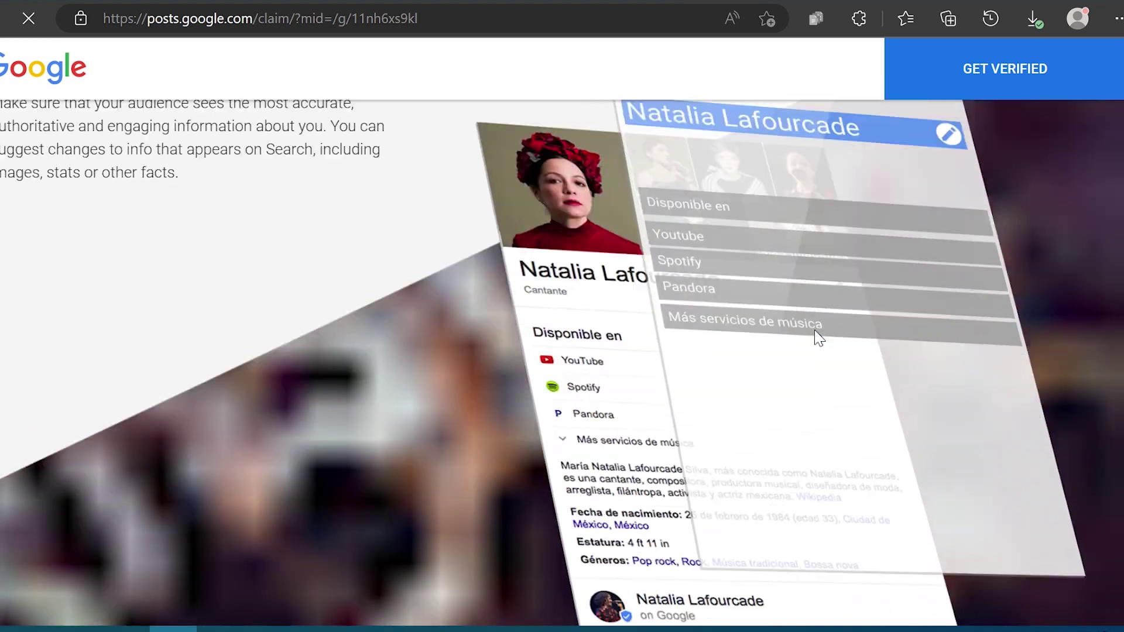
{"action": "scroll", "coordinate": [814, 329], "scroll_direction": "down", "scroll_amount": 10}
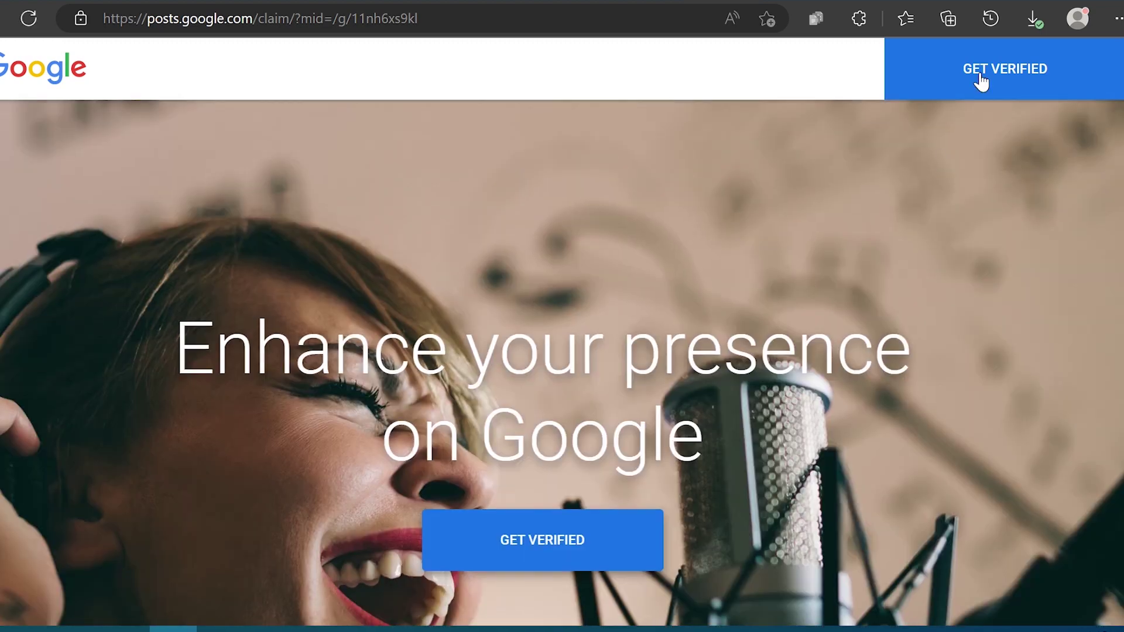
{"action": "left_click", "coordinate": [979, 75]}
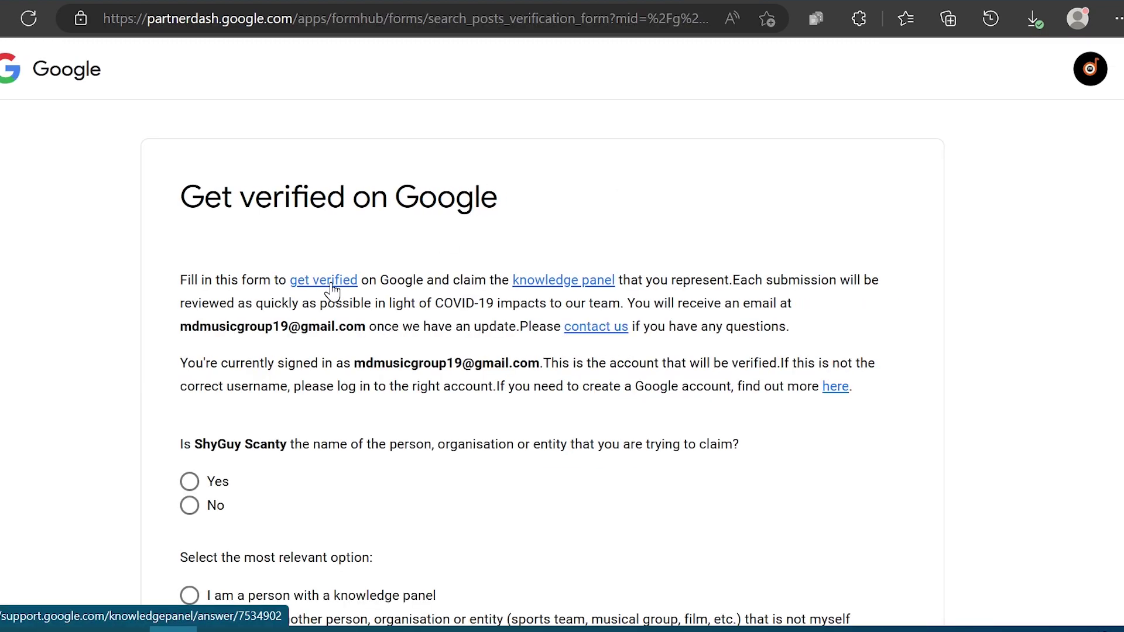
{"action": "left_click", "coordinate": [331, 287]}
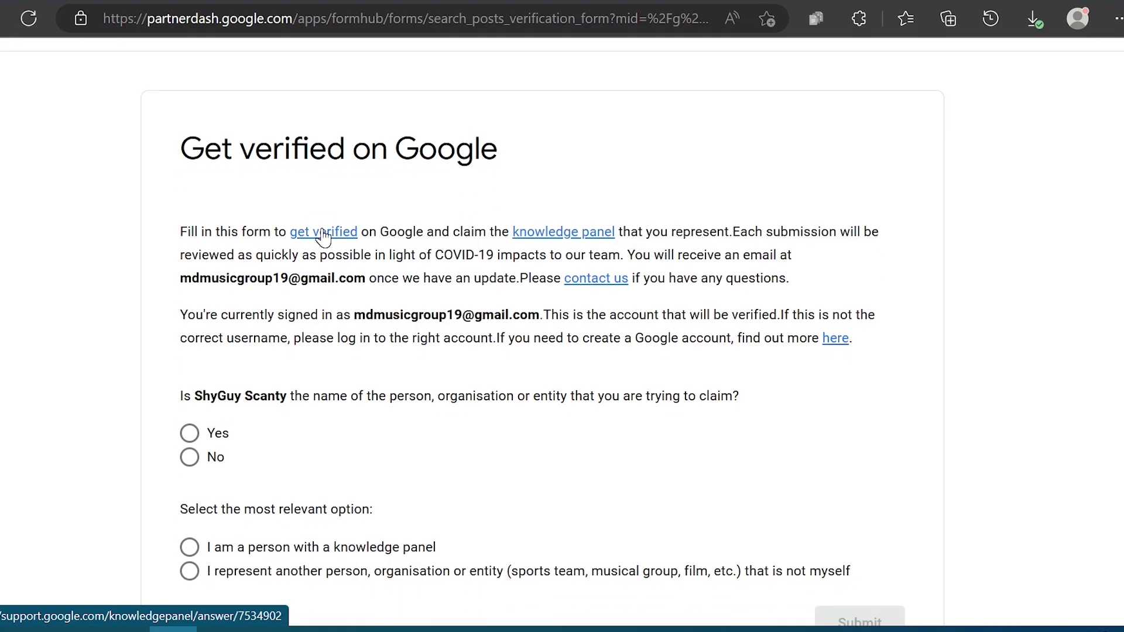
{"action": "key", "text": "ctrl+w"}
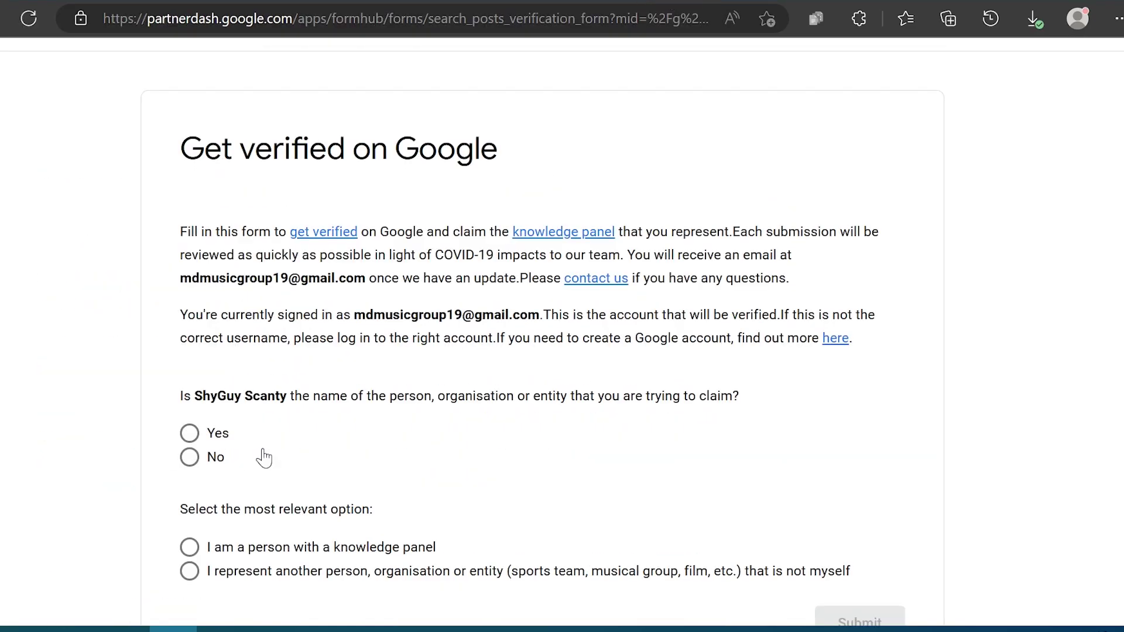
- Confirm ShyGuy Scanty as the claimed name, choose 'I am this person', and begin the claim reason
{"action": "left_click", "coordinate": [188, 418]}
{"action": "scroll", "coordinate": [369, 393], "scroll_direction": "down", "scroll_amount": 1}
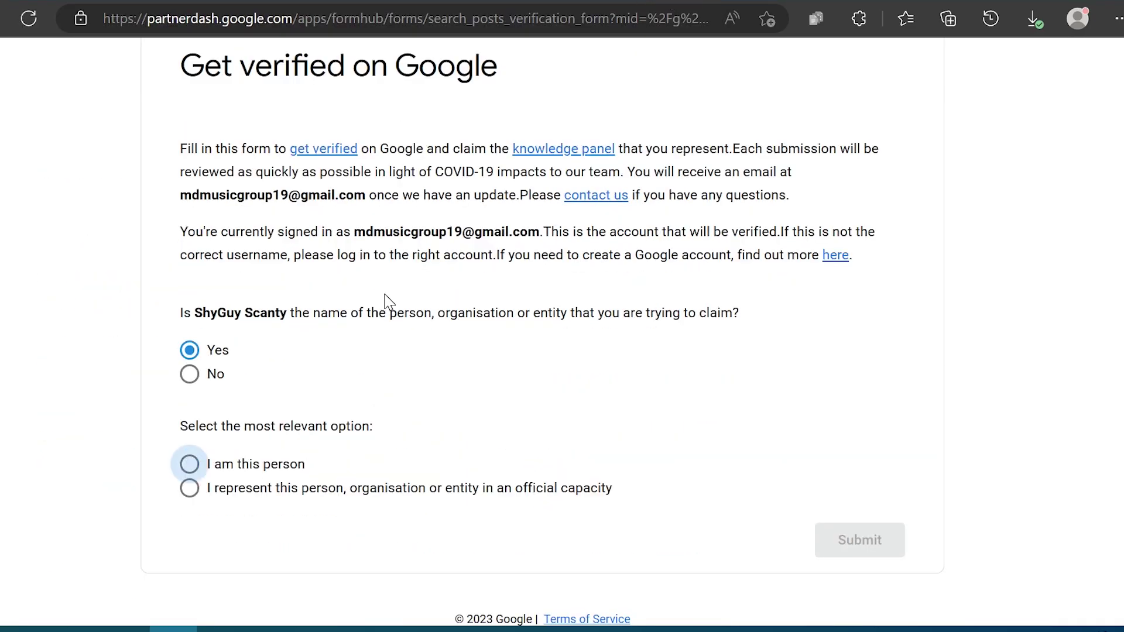
{"action": "key", "text": "space"}
{"action": "scroll", "coordinate": [387, 302], "scroll_direction": "down", "scroll_amount": 4}
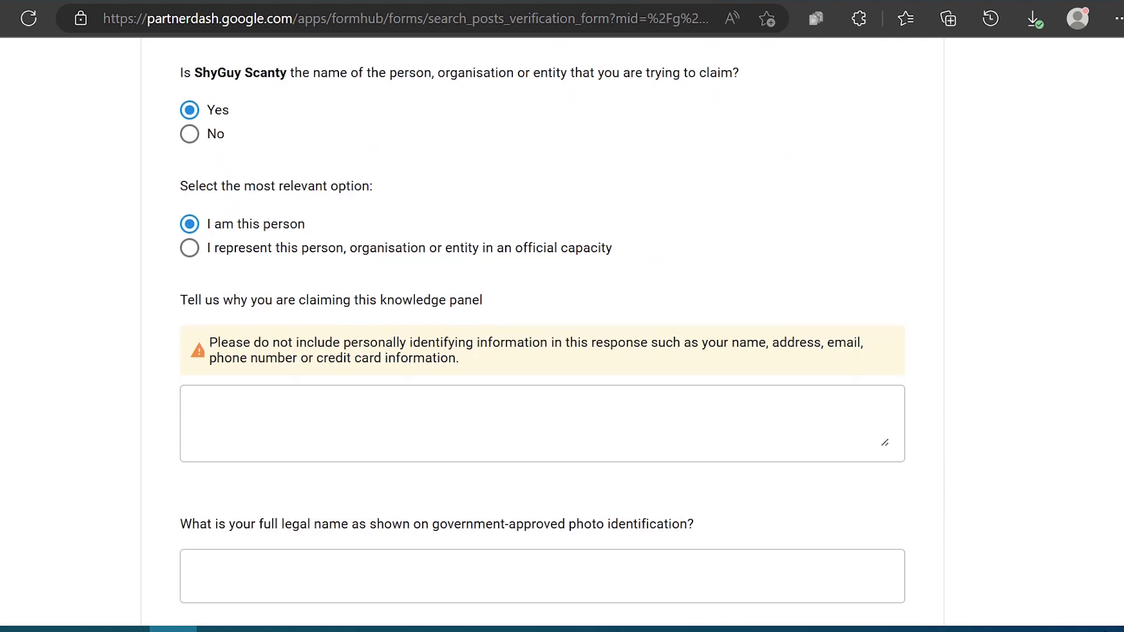
{"action": "scroll", "coordinate": [542, 328], "scroll_direction": "down", "scroll_amount": 2}
{"action": "left_click_drag", "start_coordinate": [179, 176], "coordinate": [462, 199]}
{"action": "left_click", "coordinate": [193, 284]}
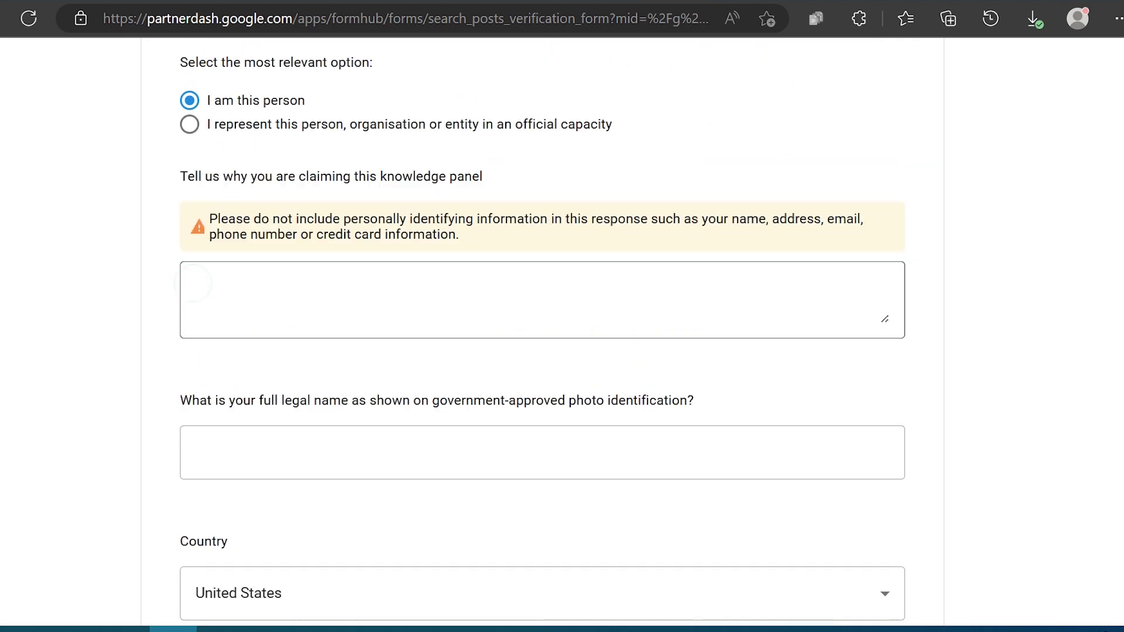
{"action": "left_click_drag", "start_coordinate": [180, 404], "coordinate": [697, 398]}
{"action": "left_click", "coordinate": [720, 394]}
- Keep United States as the country and English (United States) as the language, and add an optional selfie upload
{"action": "scroll", "coordinate": [659, 404], "scroll_direction": "down", "scroll_amount": 3}
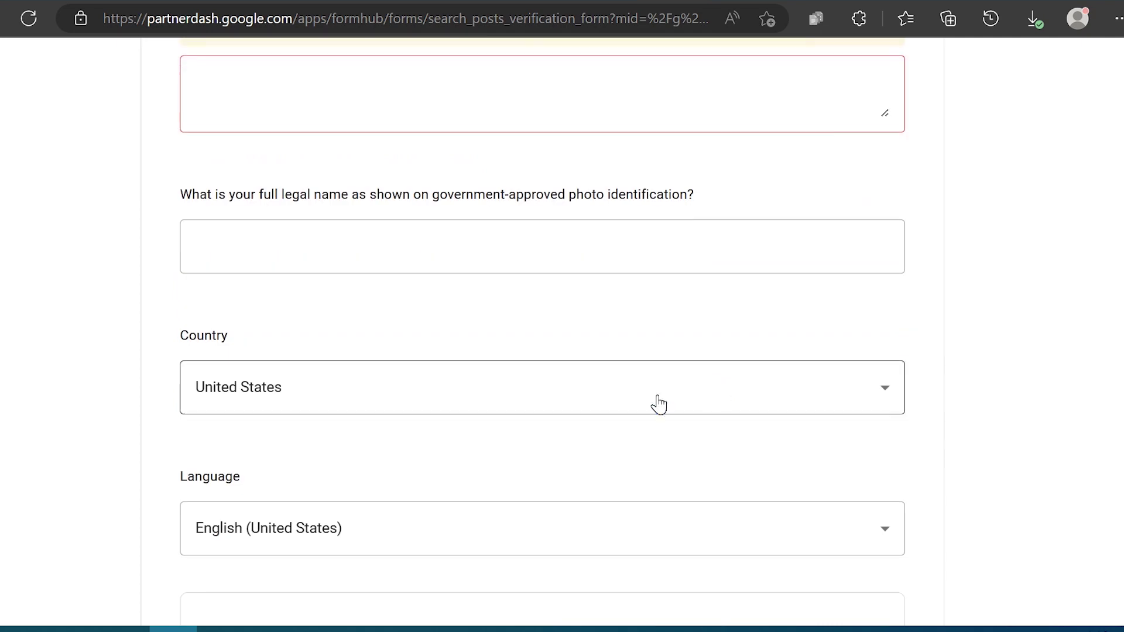
{"action": "left_click", "coordinate": [659, 404]}
{"action": "left_click", "coordinate": [151, 394]}
{"action": "scroll", "coordinate": [238, 213], "scroll_direction": "down", "scroll_amount": 3}
{"action": "left_click", "coordinate": [238, 344]}
{"action": "left_click", "coordinate": [239, 343]}
{"action": "scroll", "coordinate": [386, 186], "scroll_direction": "down", "scroll_amount": 4}
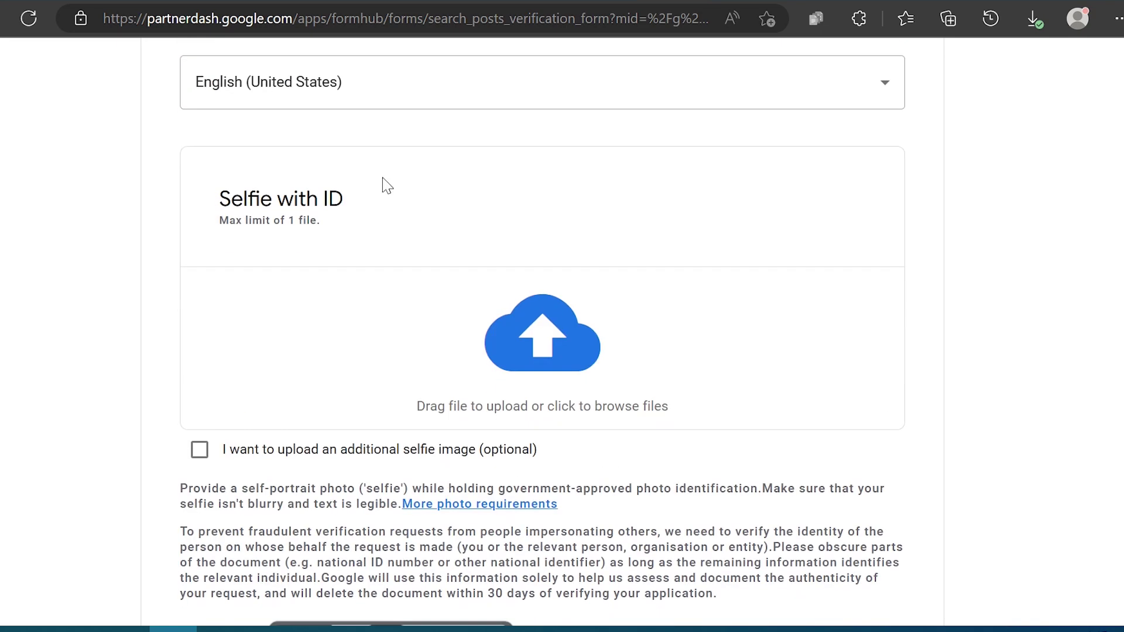
{"action": "left_click", "coordinate": [199, 449]}
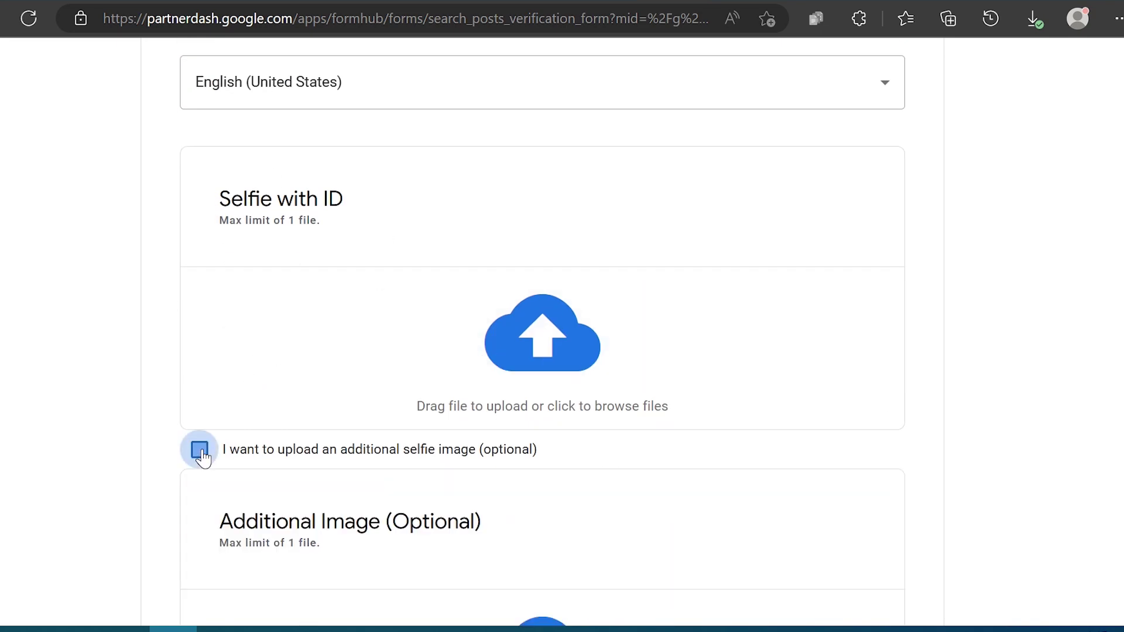
- Clear the identification list selection and start entering Web profile 1's URL
{"action": "scroll", "coordinate": [201, 456], "scroll_direction": "down", "scroll_amount": 4}
{"action": "scroll", "coordinate": [527, 281], "scroll_direction": "down", "scroll_amount": 9}
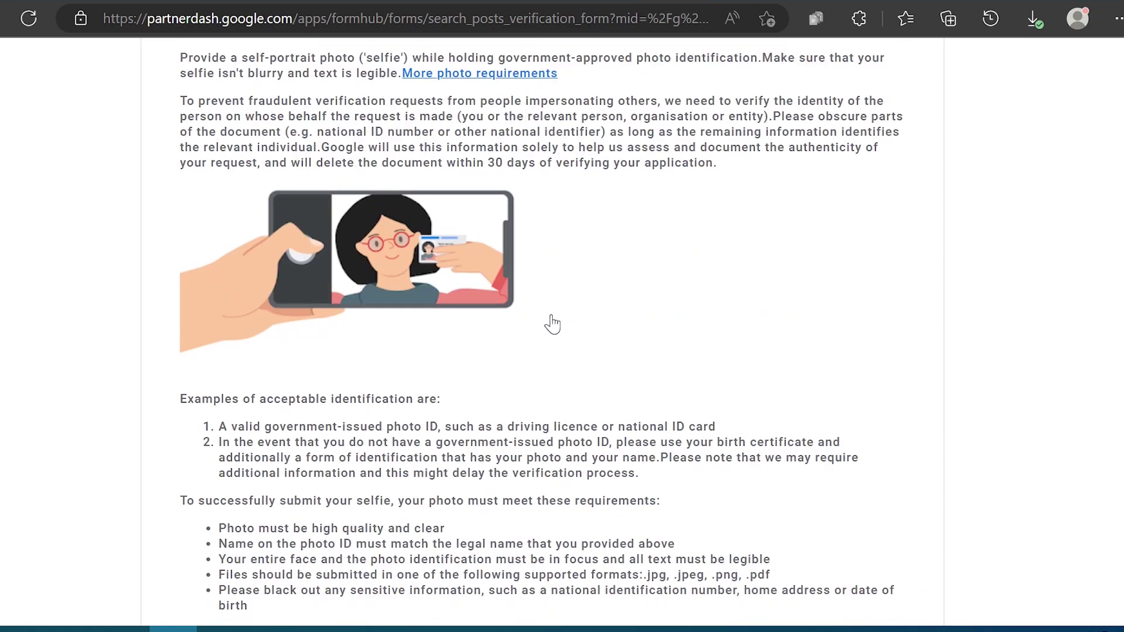
{"action": "scroll", "coordinate": [554, 322], "scroll_direction": "up", "scroll_amount": 2}
{"action": "scroll", "coordinate": [587, 313], "scroll_direction": "down", "scroll_amount": 5}
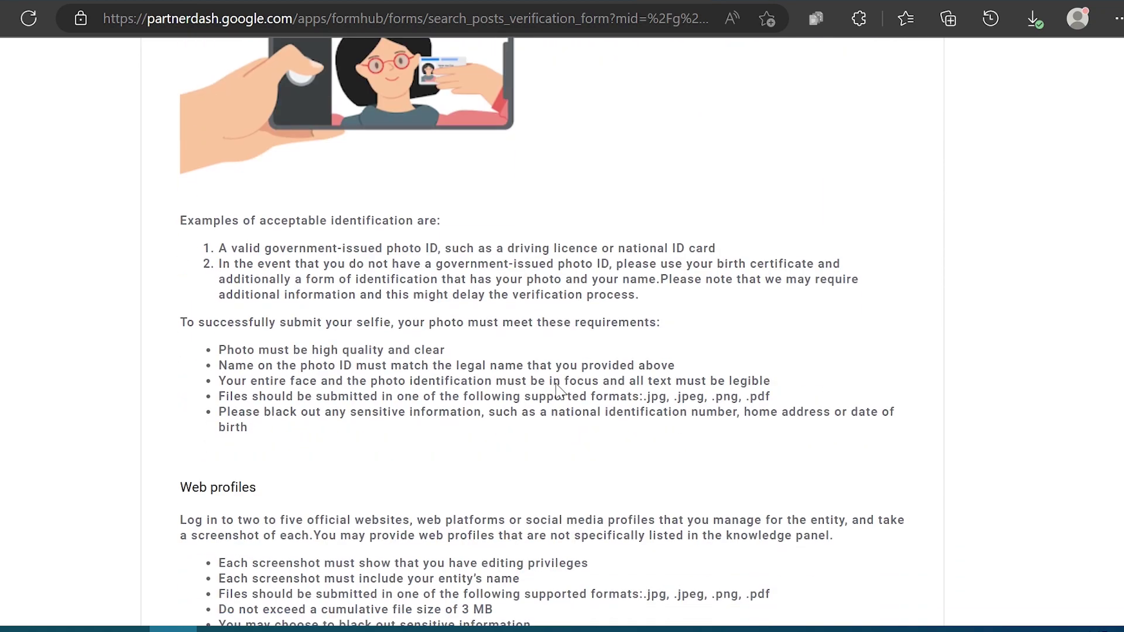
{"action": "left_click_drag", "start_coordinate": [176, 213], "coordinate": [644, 290]}
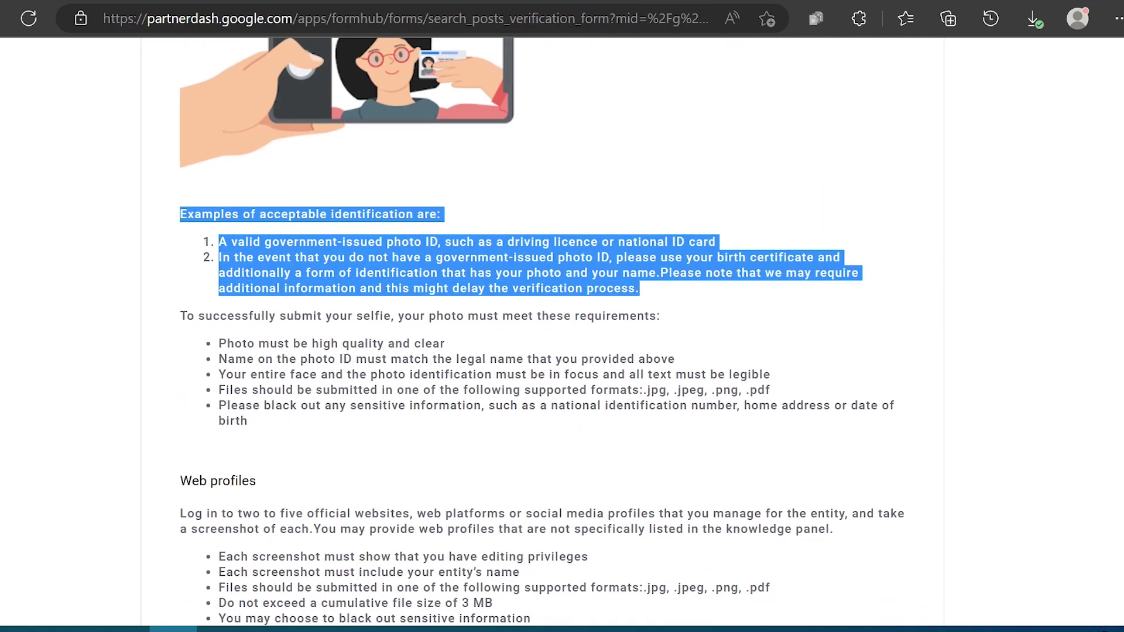
{"action": "left_click", "coordinate": [677, 315]}
{"action": "scroll", "coordinate": [458, 307], "scroll_direction": "down", "scroll_amount": 3}
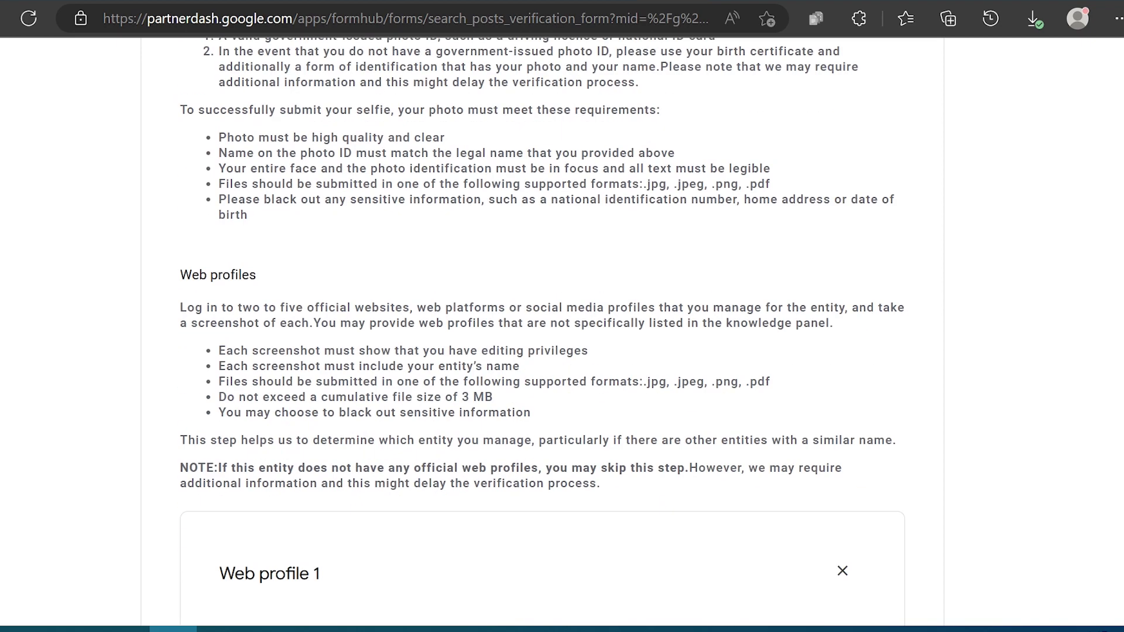
{"action": "scroll", "coordinate": [515, 404], "scroll_direction": "down", "scroll_amount": 4}
{"action": "left_click", "coordinate": [530, 450]}
- Enter the profile URL and agree to the consent statement
{"action": "scroll", "coordinate": [591, 322], "scroll_direction": "down", "scroll_amount": 7}
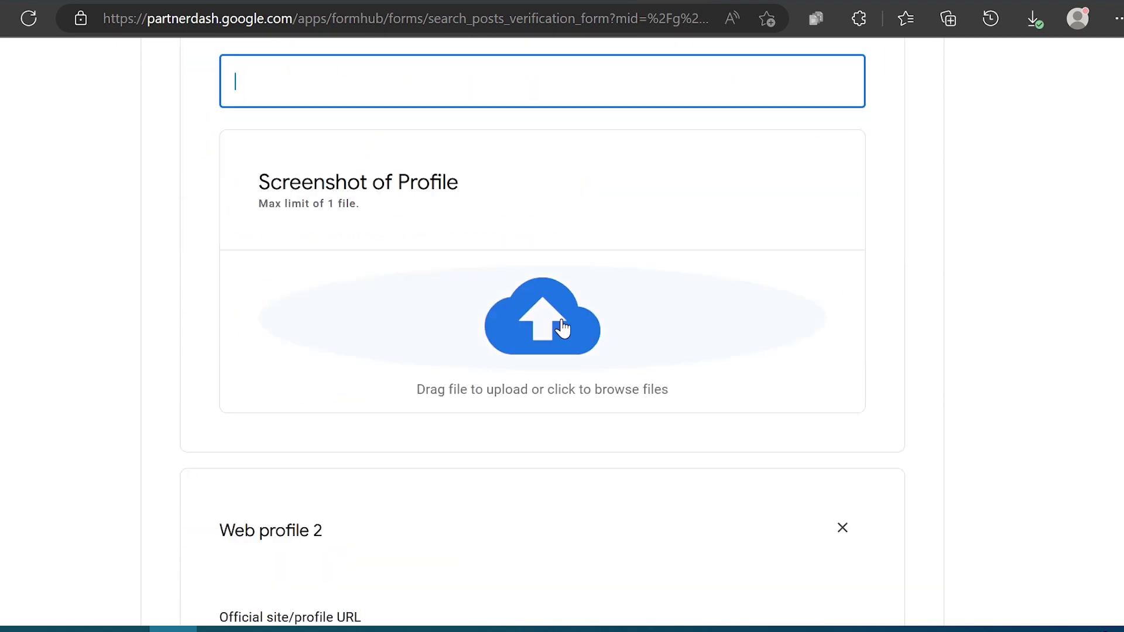
{"action": "scroll", "coordinate": [591, 322], "scroll_direction": "down", "scroll_amount": 6}
{"action": "left_click", "coordinate": [445, 264]}
{"action": "scroll", "coordinate": [410, 375], "scroll_direction": "down", "scroll_amount": 6}
{"action": "left_click", "coordinate": [296, 354]}
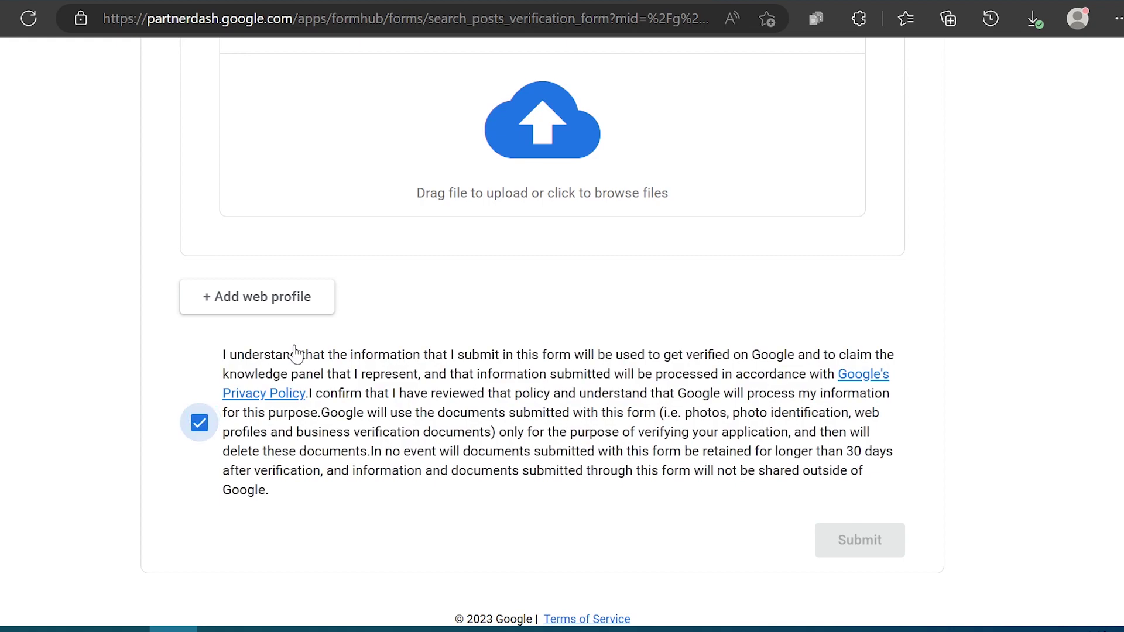
- Answer No to the name question as another entity's official representative, and start naming the panel
{"action": "scroll", "coordinate": [668, 334], "scroll_direction": "up", "scroll_amount": 20}
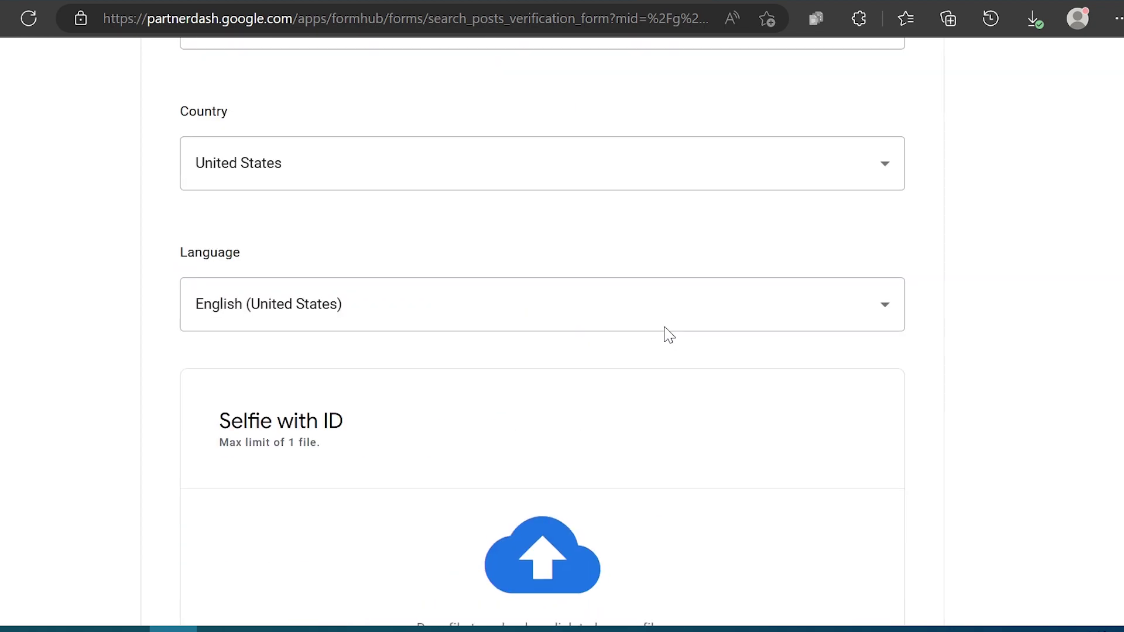
{"action": "scroll", "coordinate": [188, 238], "scroll_direction": "down", "scroll_amount": 5}
{"action": "left_click", "coordinate": [189, 238]}
{"action": "left_click", "coordinate": [189, 355]}
{"action": "scroll", "coordinate": [189, 409], "scroll_direction": "down", "scroll_amount": 1}
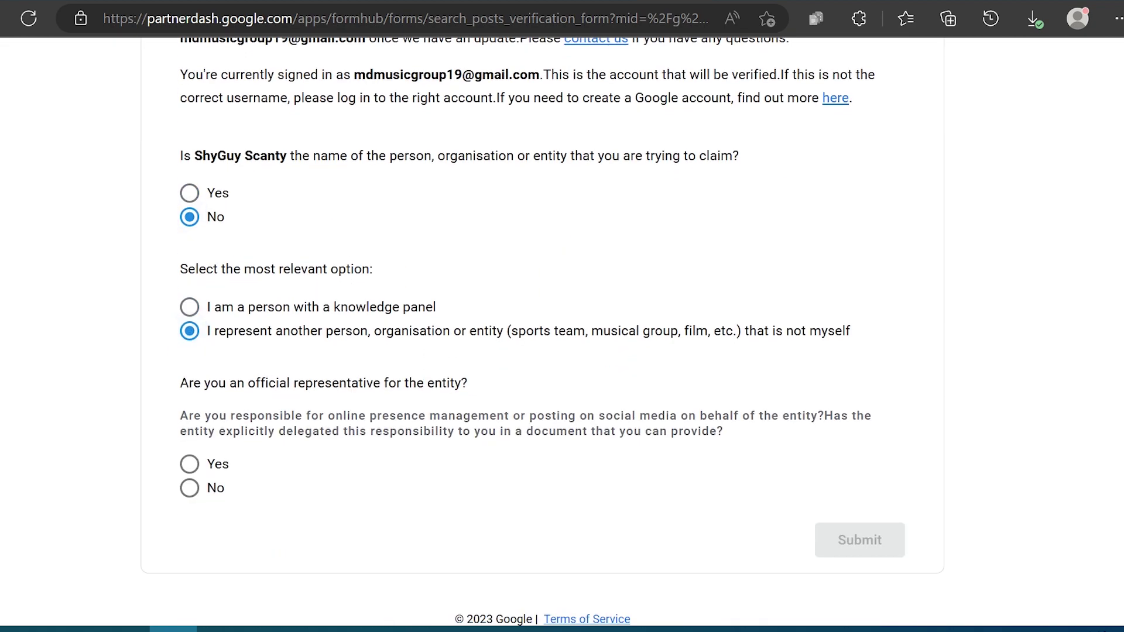
{"action": "left_click", "coordinate": [189, 465]}
{"action": "scroll", "coordinate": [193, 472], "scroll_direction": "down", "scroll_amount": 4}
{"action": "left_click", "coordinate": [417, 393]}
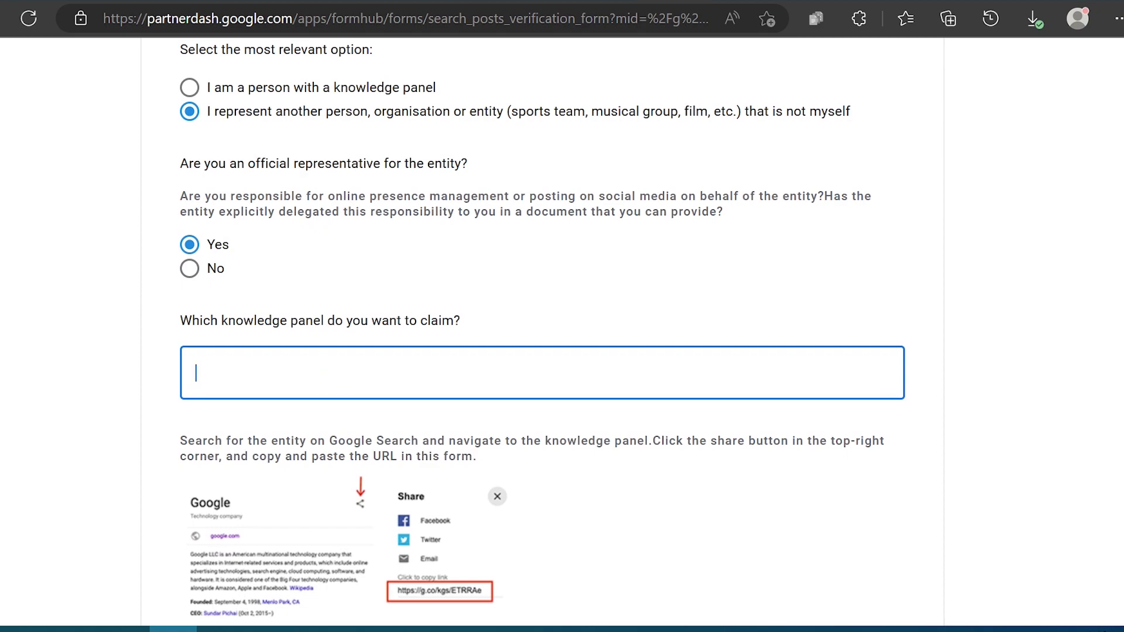
{"action": "scroll", "coordinate": [619, 382], "scroll_direction": "down", "scroll_amount": 14}
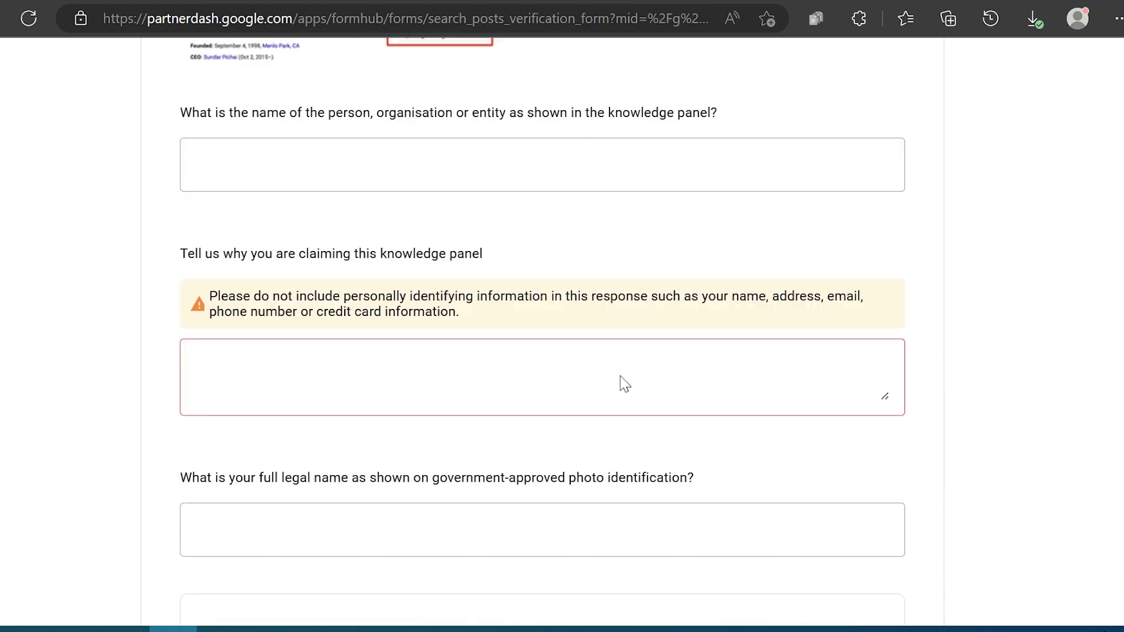
{"action": "scroll", "coordinate": [620, 380], "scroll_direction": "down", "scroll_amount": 20}
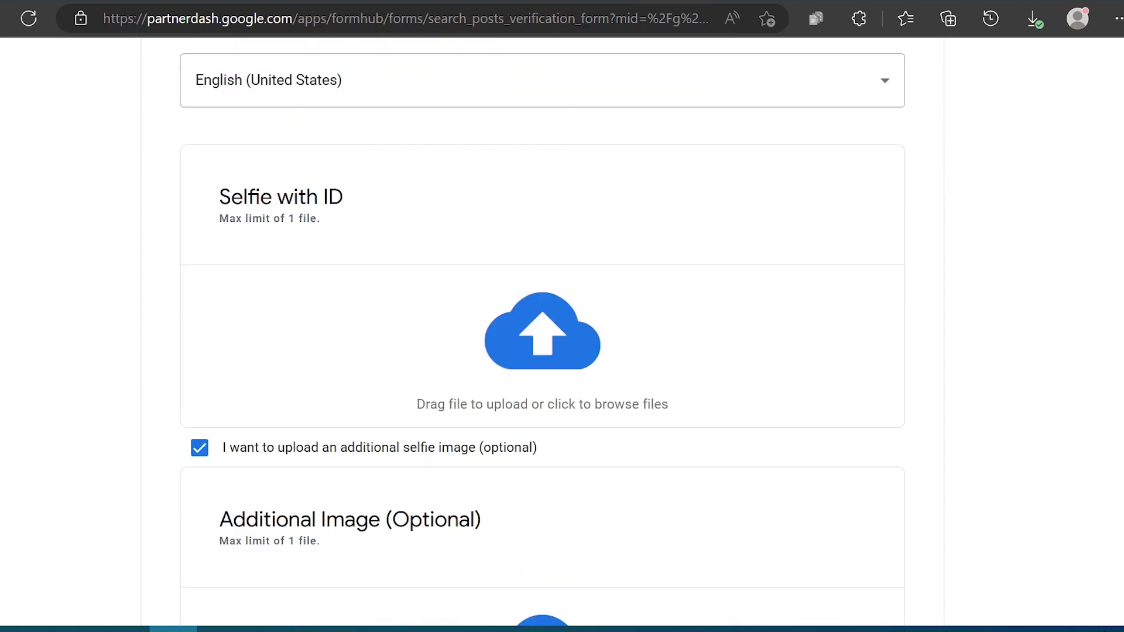
{"action": "scroll", "coordinate": [617, 384], "scroll_direction": "down", "scroll_amount": 10}
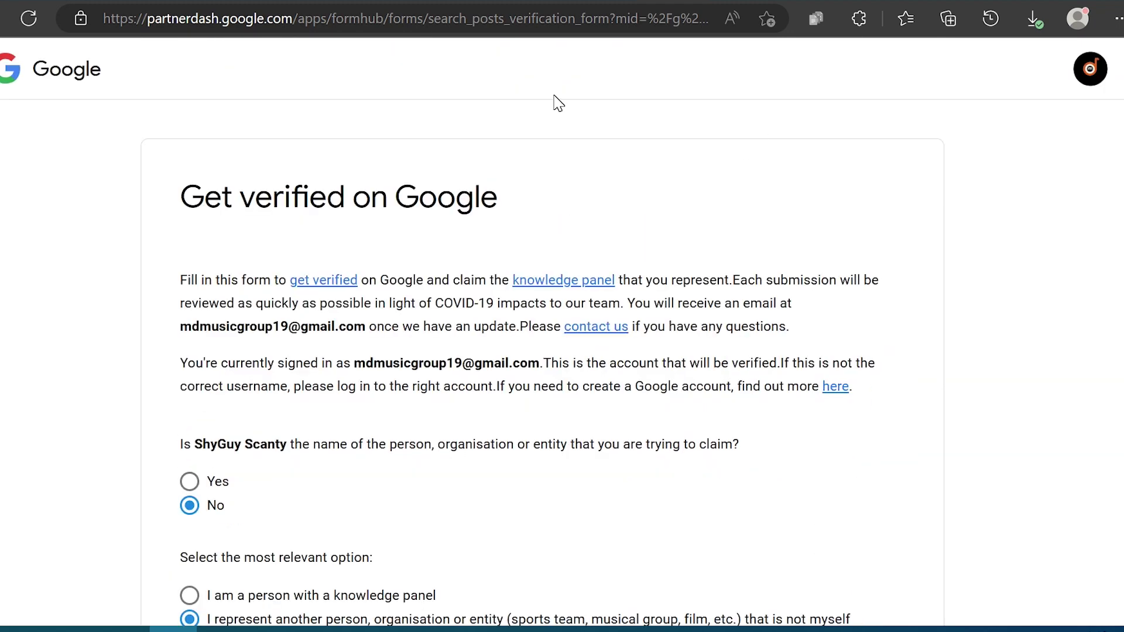
{"action": "key", "text": "ctrl+l"}
- Search for sarkodie from the 'sarko' suggestion and scroll through the rapper's knowledge panel
{"action": "type", "text": "sarko"}
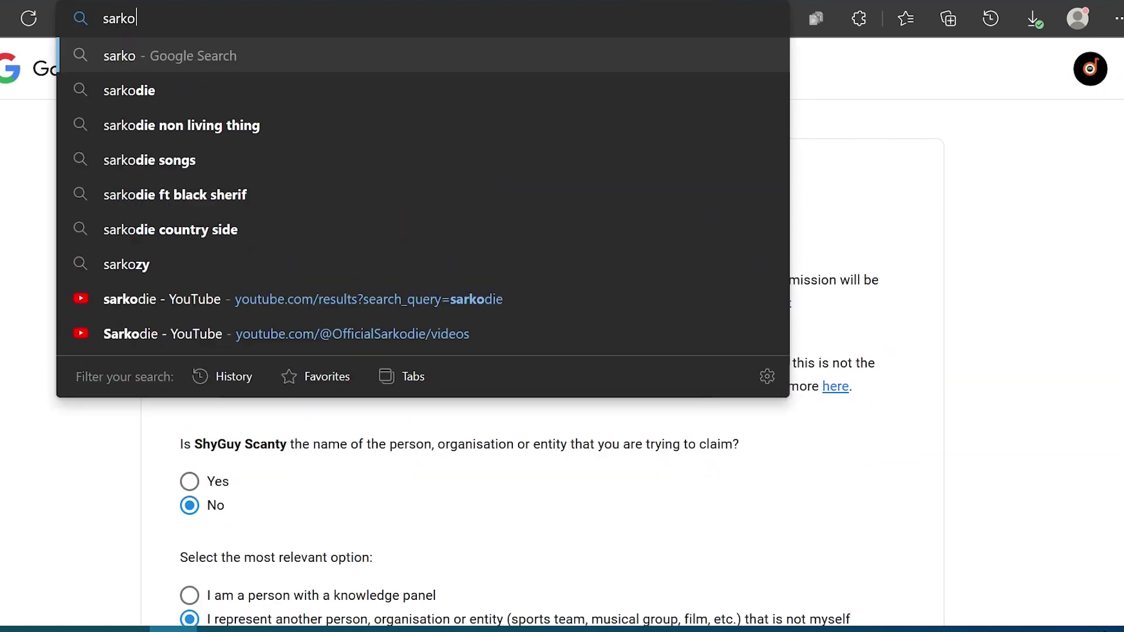
{"action": "left_click", "coordinate": [151, 95]}
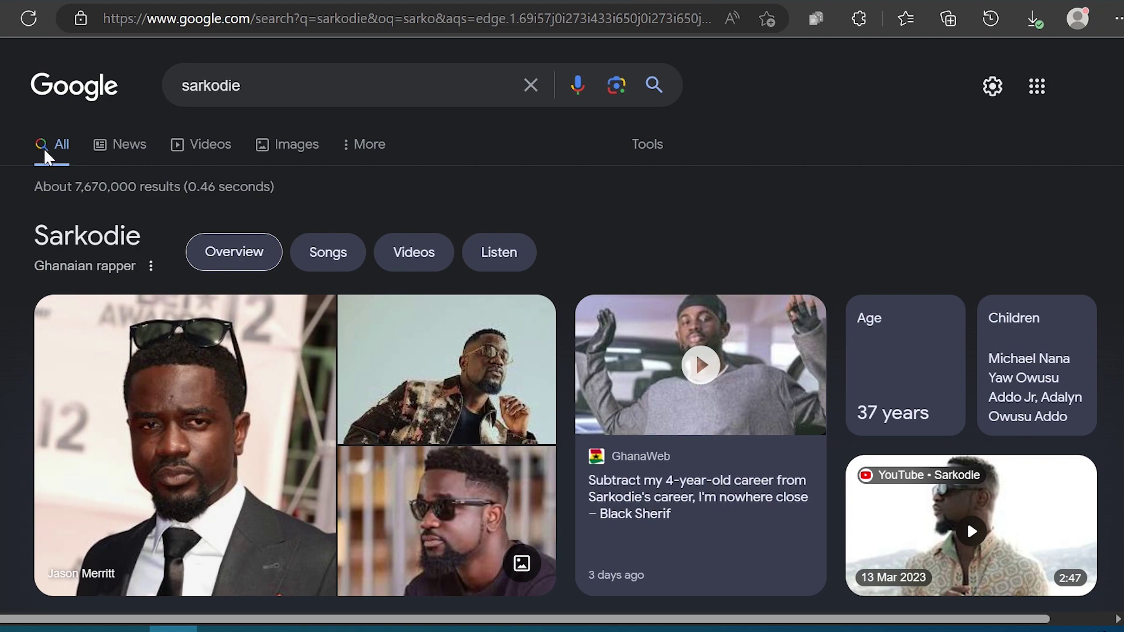
{"action": "scroll", "coordinate": [47, 155], "scroll_direction": "down", "scroll_amount": 2}
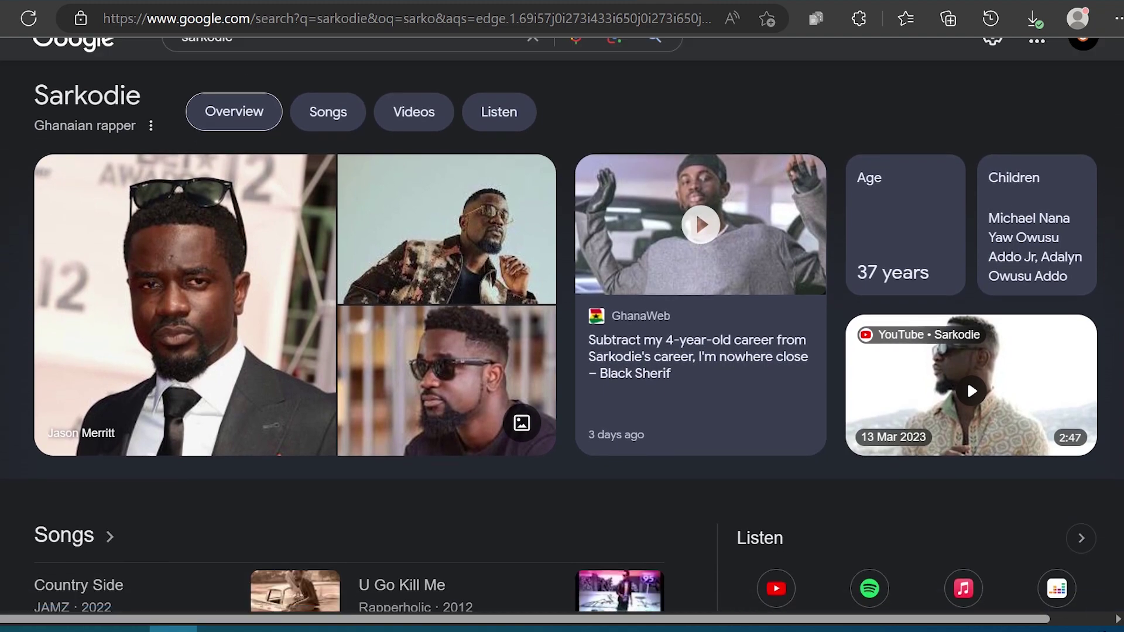
{"action": "scroll", "coordinate": [562, 316], "scroll_direction": "down", "scroll_amount": 7}
{"action": "scroll", "coordinate": [178, 326], "scroll_direction": "down", "scroll_amount": 3}
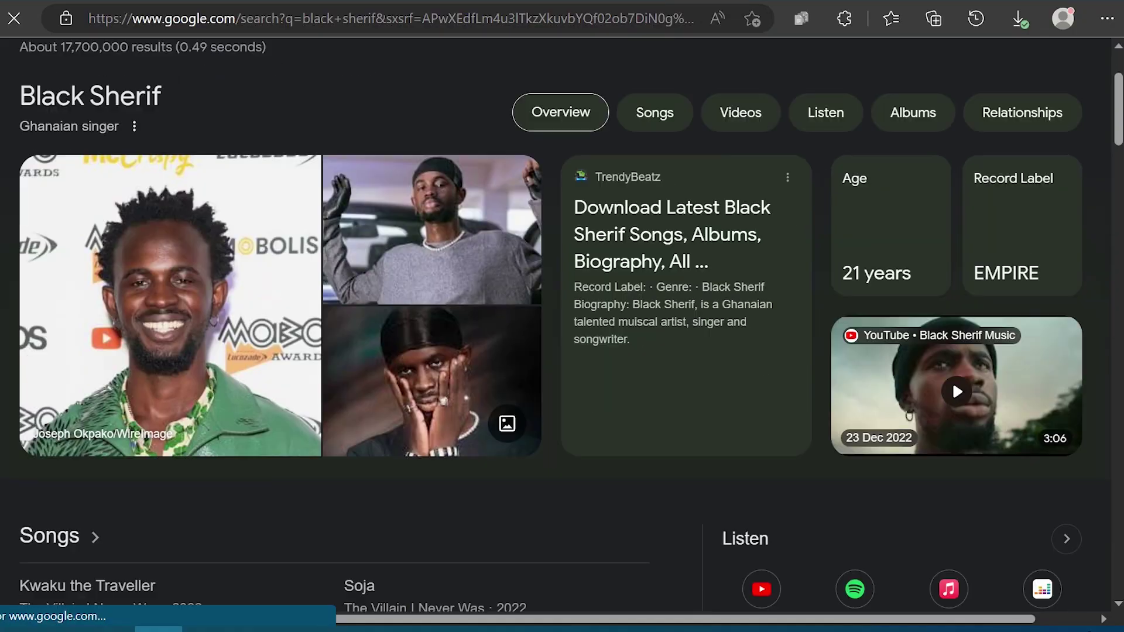
- Scroll down the Black Sherif results and reload the Black Sherif search
{"action": "scroll", "coordinate": [563, 328], "scroll_direction": "down", "scroll_amount": 5}
{"action": "scroll", "coordinate": [562, 328], "scroll_direction": "down", "scroll_amount": 3}
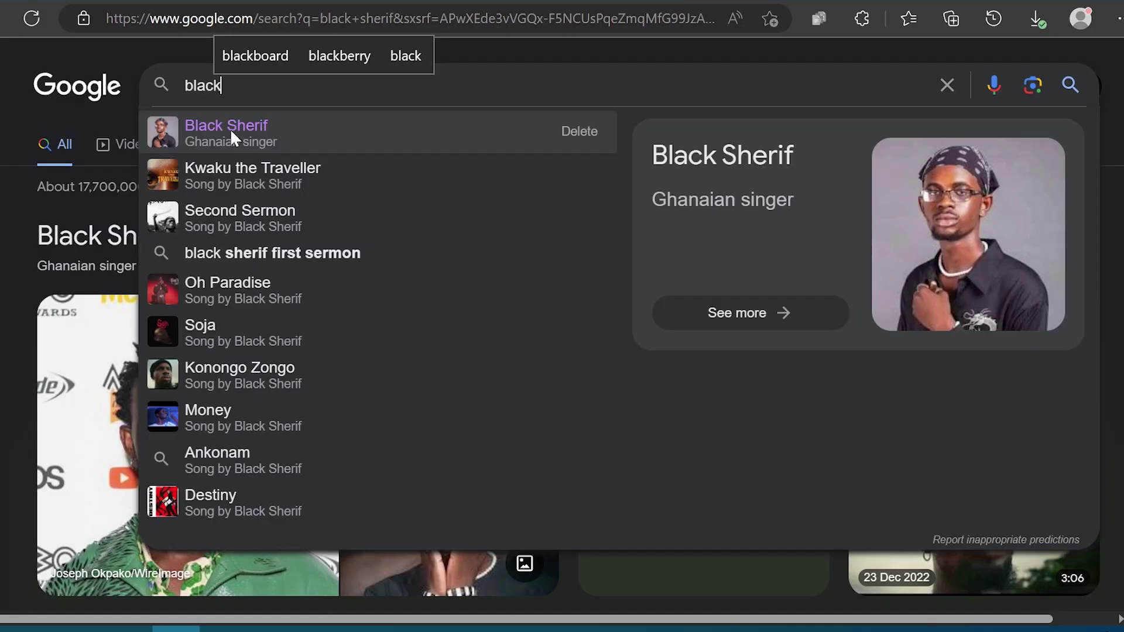
{"action": "left_click", "coordinate": [230, 129]}
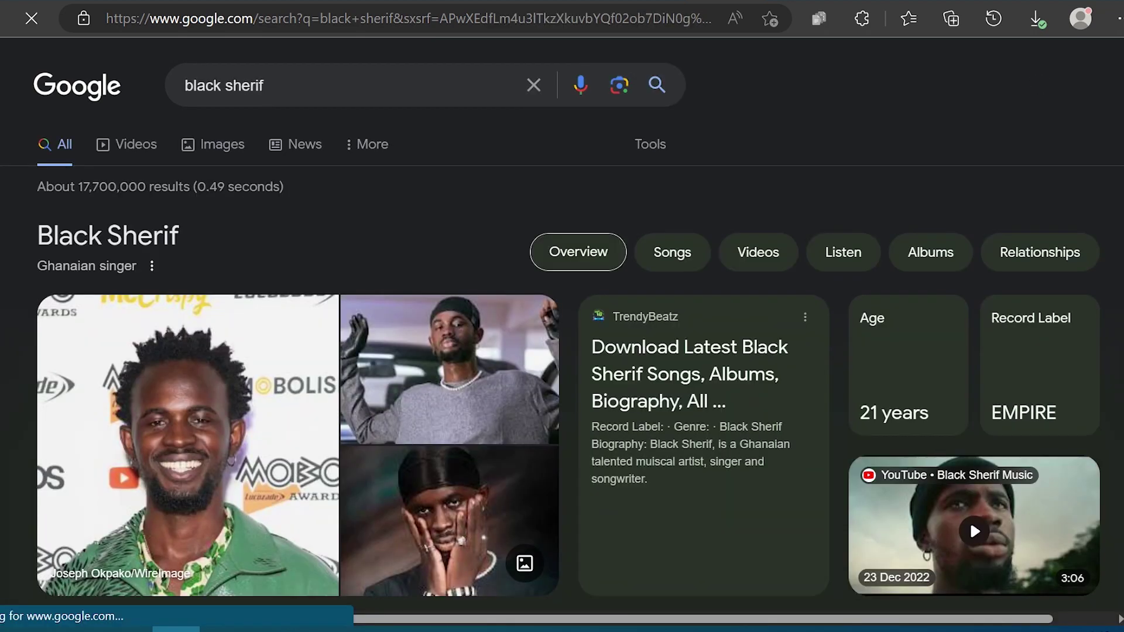
- Scroll up and down through Black Sherif's knowledge panel to review his overview
{"action": "scroll", "coordinate": [562, 317], "scroll_direction": "down", "scroll_amount": 2}
{"action": "scroll", "coordinate": [562, 316], "scroll_direction": "down", "scroll_amount": 5}
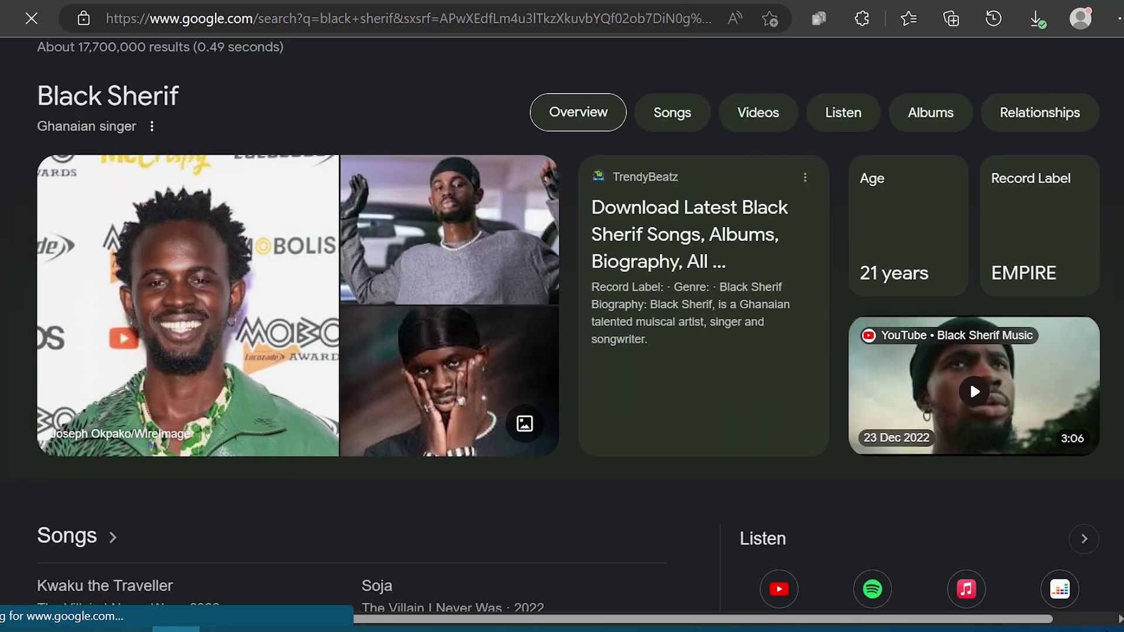
{"action": "scroll", "coordinate": [23, 218], "scroll_direction": "down", "scroll_amount": 3}
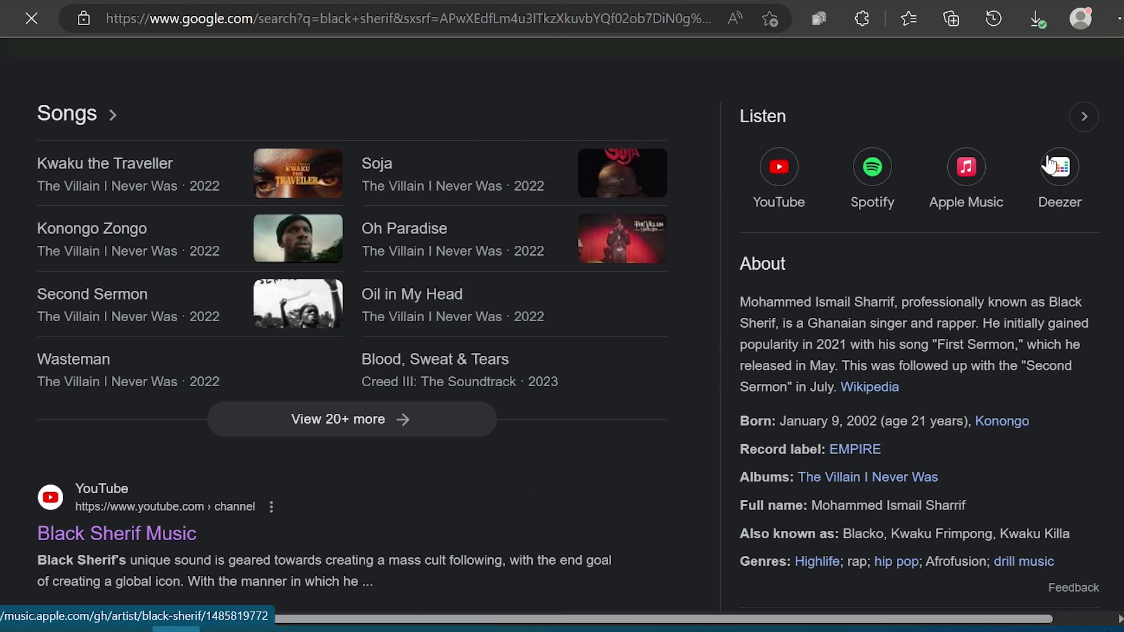
{"action": "scroll", "coordinate": [726, 220], "scroll_direction": "down", "scroll_amount": 3}
{"action": "scroll", "coordinate": [723, 214], "scroll_direction": "up", "scroll_amount": 1}
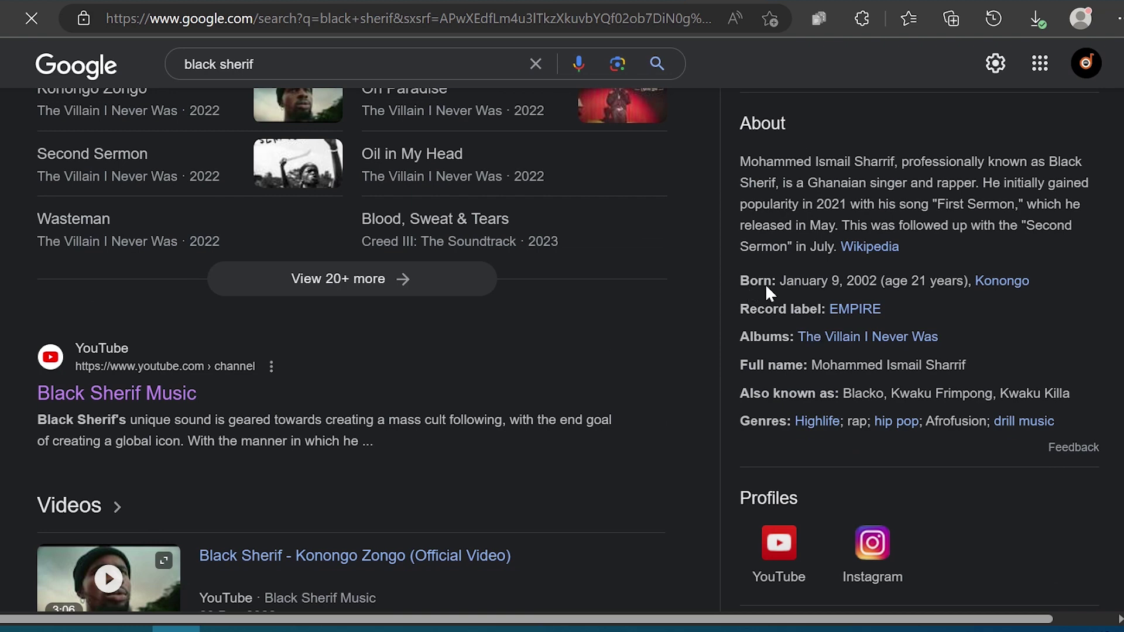
{"action": "scroll", "coordinate": [562, 351], "scroll_direction": "down", "scroll_amount": 5}
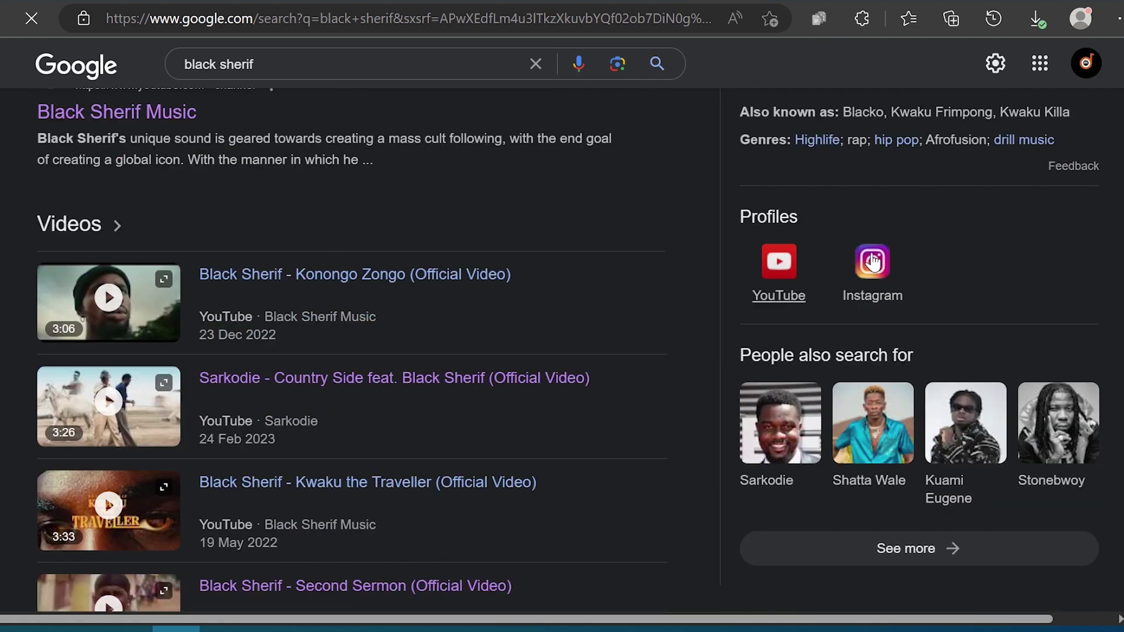
{"action": "scroll", "coordinate": [696, 249], "scroll_direction": "down", "scroll_amount": 7}
{"action": "scroll", "coordinate": [697, 252], "scroll_direction": "up", "scroll_amount": 11}
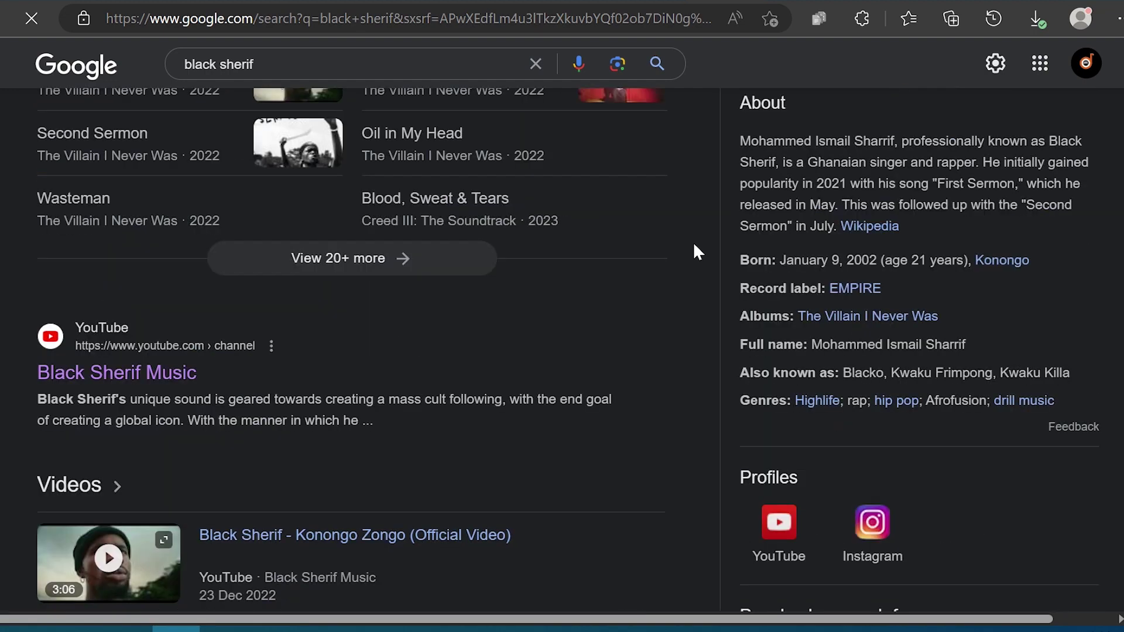
{"action": "scroll", "coordinate": [695, 252], "scroll_direction": "up", "scroll_amount": 6}
{"action": "scroll", "coordinate": [694, 252], "scroll_direction": "up", "scroll_amount": 2}
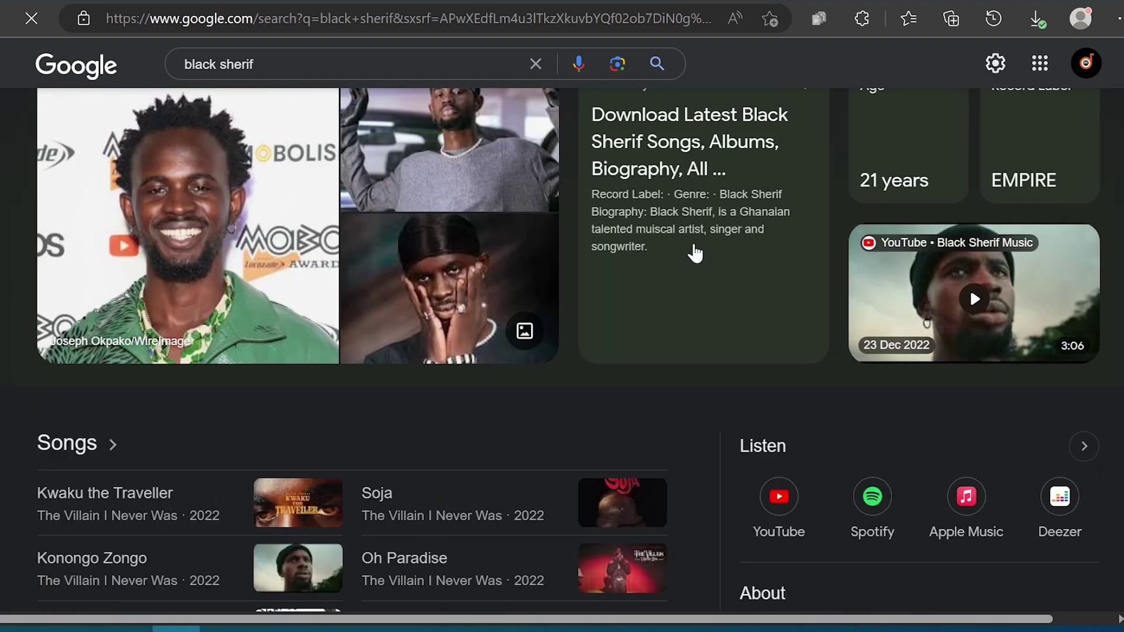
{"action": "scroll", "coordinate": [695, 253], "scroll_direction": "up", "scroll_amount": 2}
- Show Black Sherif's full song list, then replace the query with 'shyguy'
{"action": "left_click", "coordinate": [669, 160]}
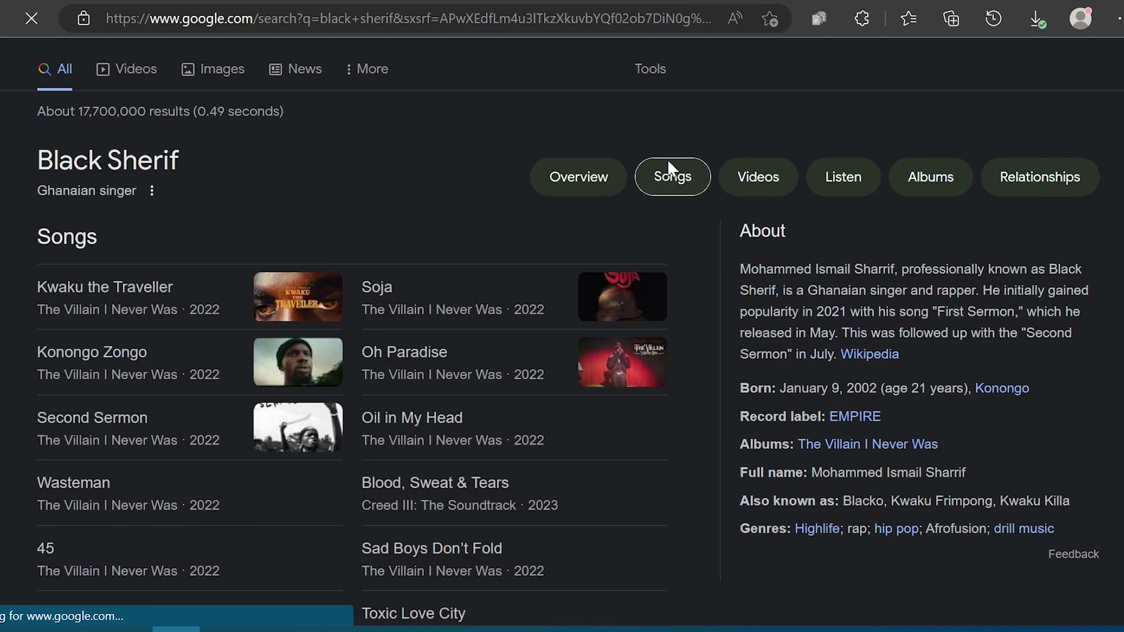
{"action": "scroll", "coordinate": [668, 160], "scroll_direction": "down", "scroll_amount": 5}
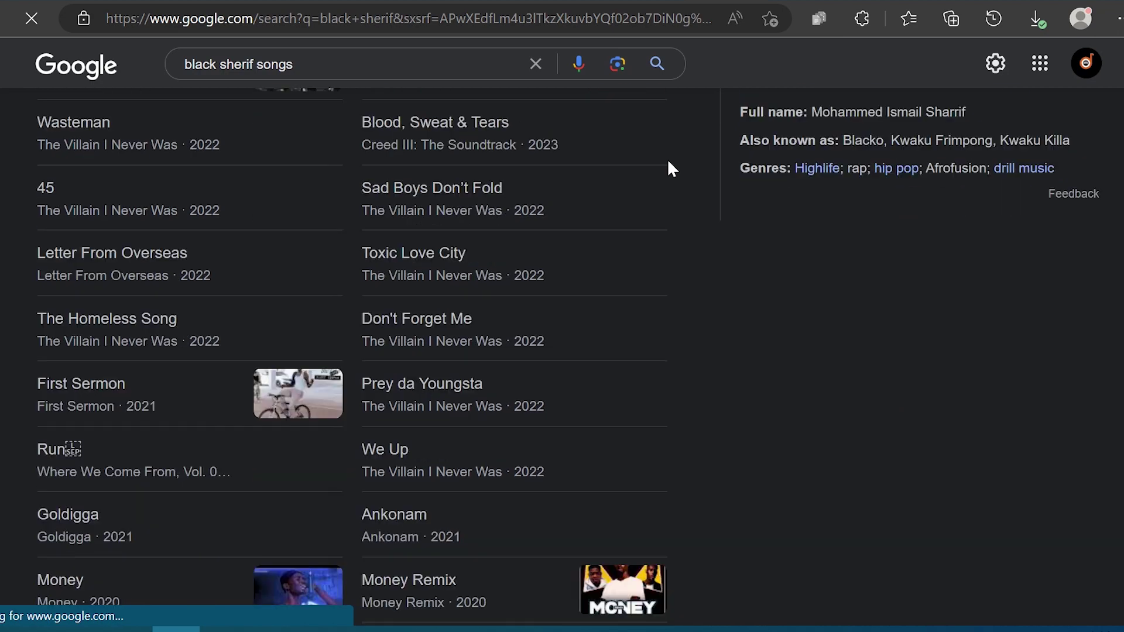
{"action": "scroll", "coordinate": [668, 159], "scroll_direction": "down", "scroll_amount": 4}
{"action": "scroll", "coordinate": [667, 160], "scroll_direction": "up", "scroll_amount": 8}
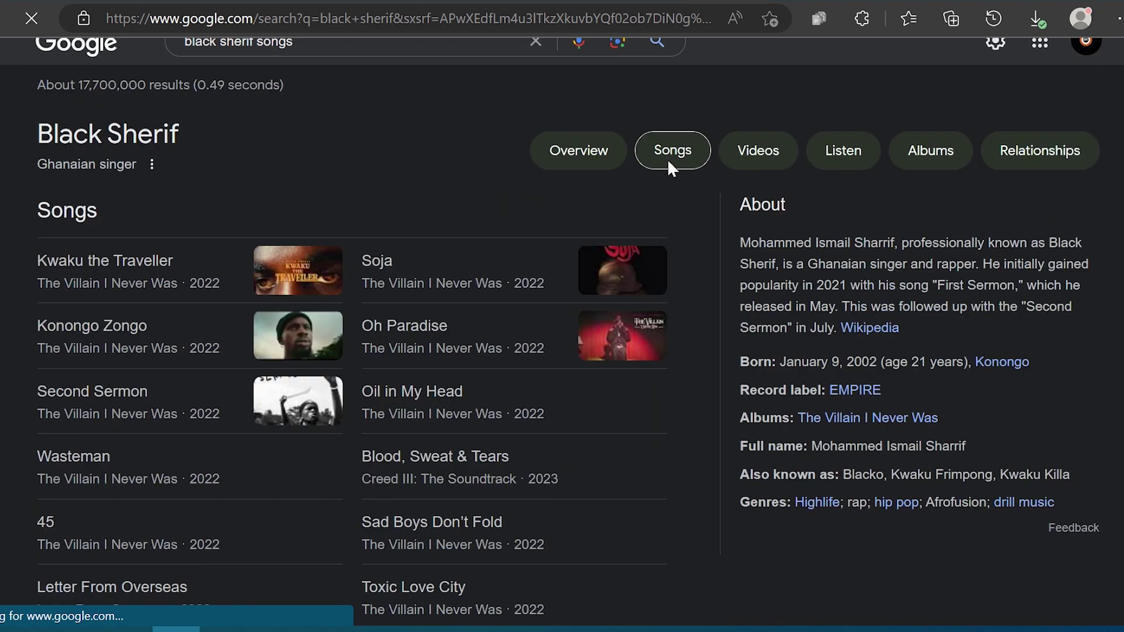
{"action": "scroll", "coordinate": [669, 164], "scroll_direction": "up", "scroll_amount": 2}
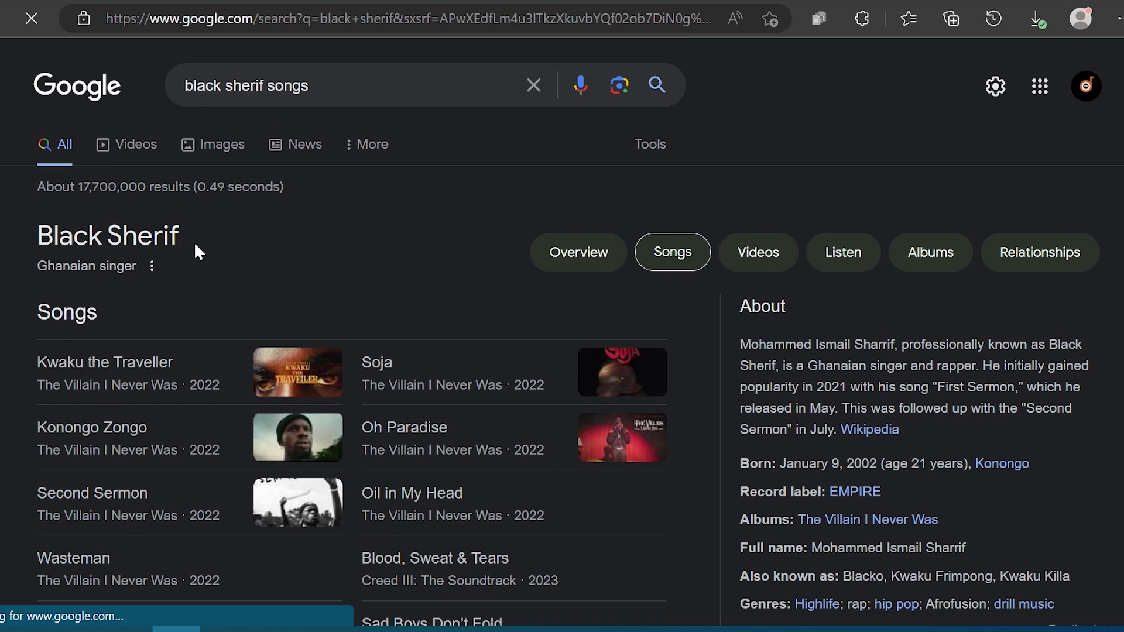
{"action": "left_click", "coordinate": [151, 266]}
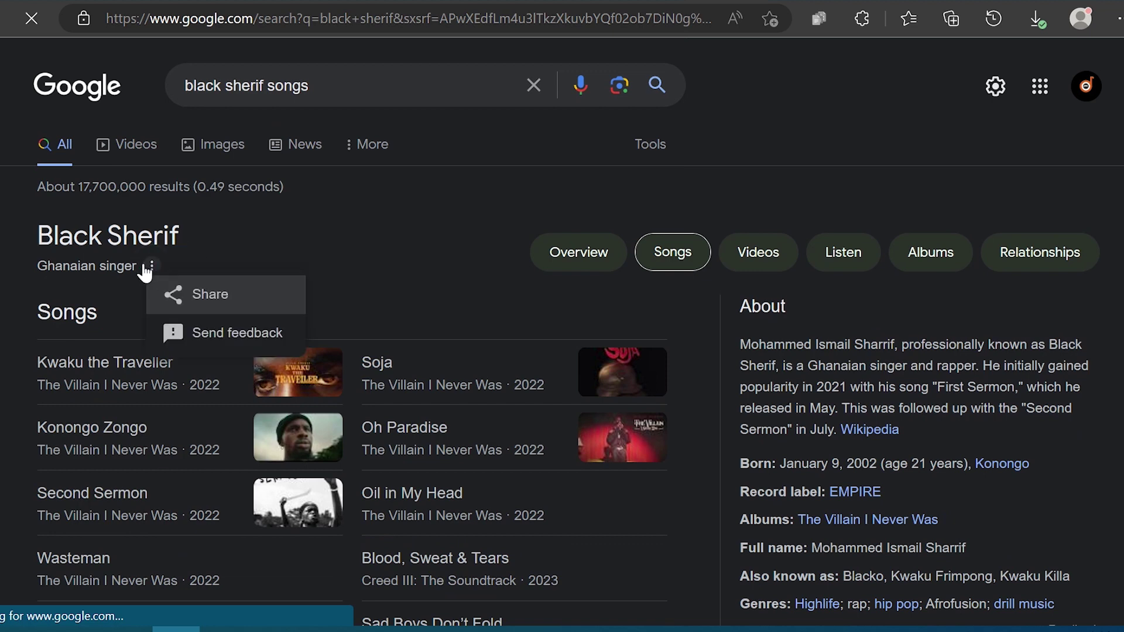
{"action": "left_click", "coordinate": [22, 261]}
{"action": "left_click_drag", "start_coordinate": [319, 86], "coordinate": [133, 100]}
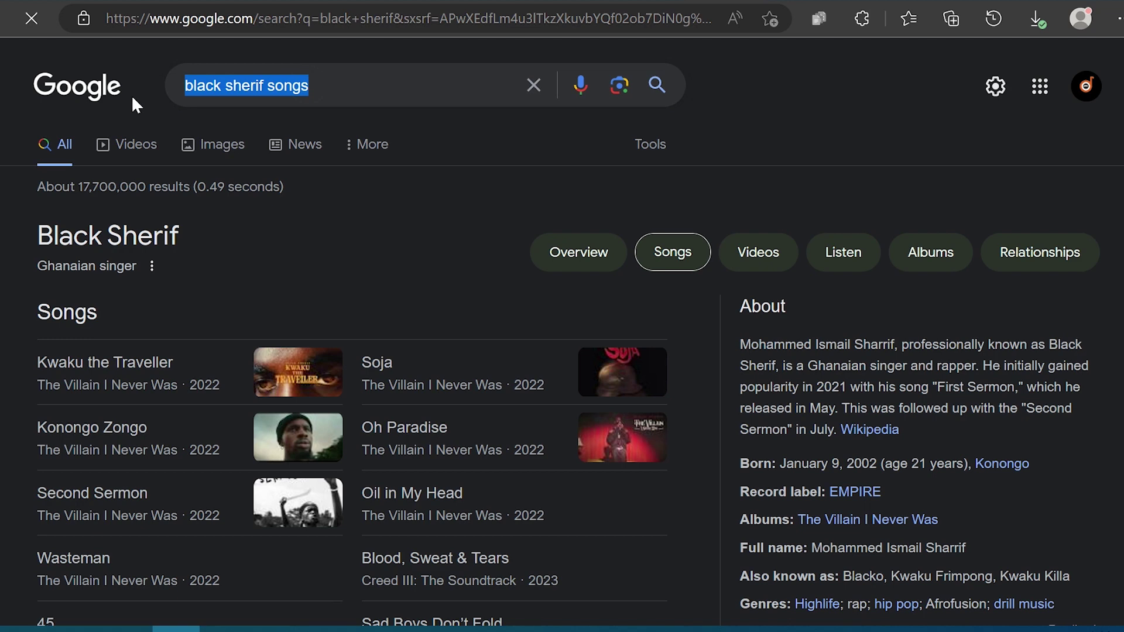
{"action": "type", "text": "shyguy"}
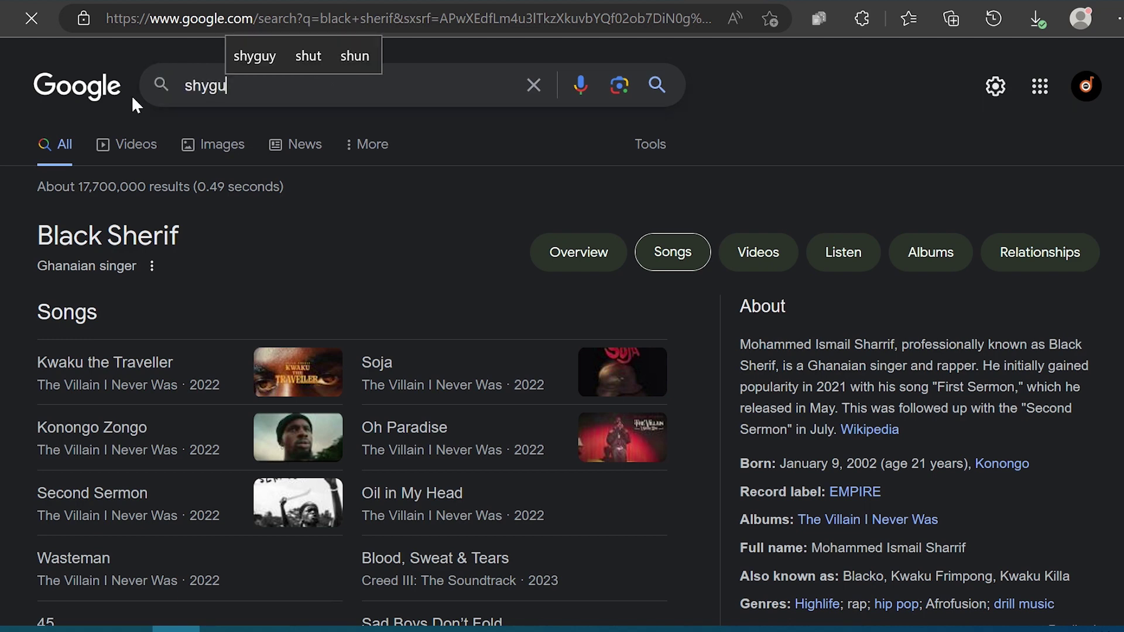
- Search shyguy scanty, view its song list, then show its Listen streaming links
{"action": "left_click", "coordinate": [200, 123]}
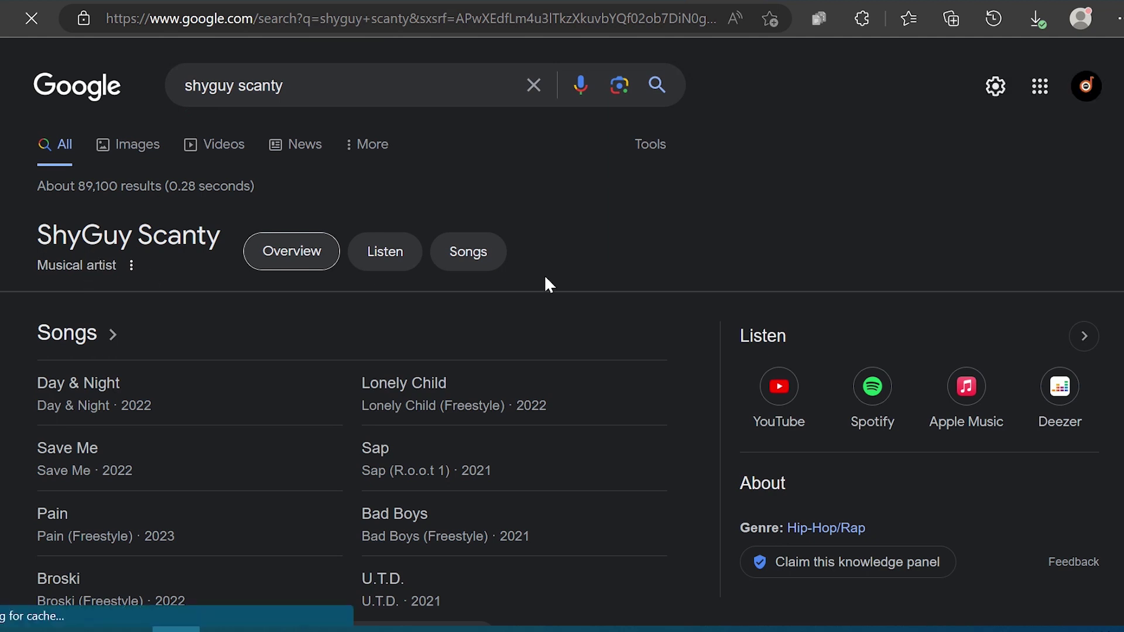
{"action": "scroll", "coordinate": [545, 284], "scroll_direction": "down", "scroll_amount": 2}
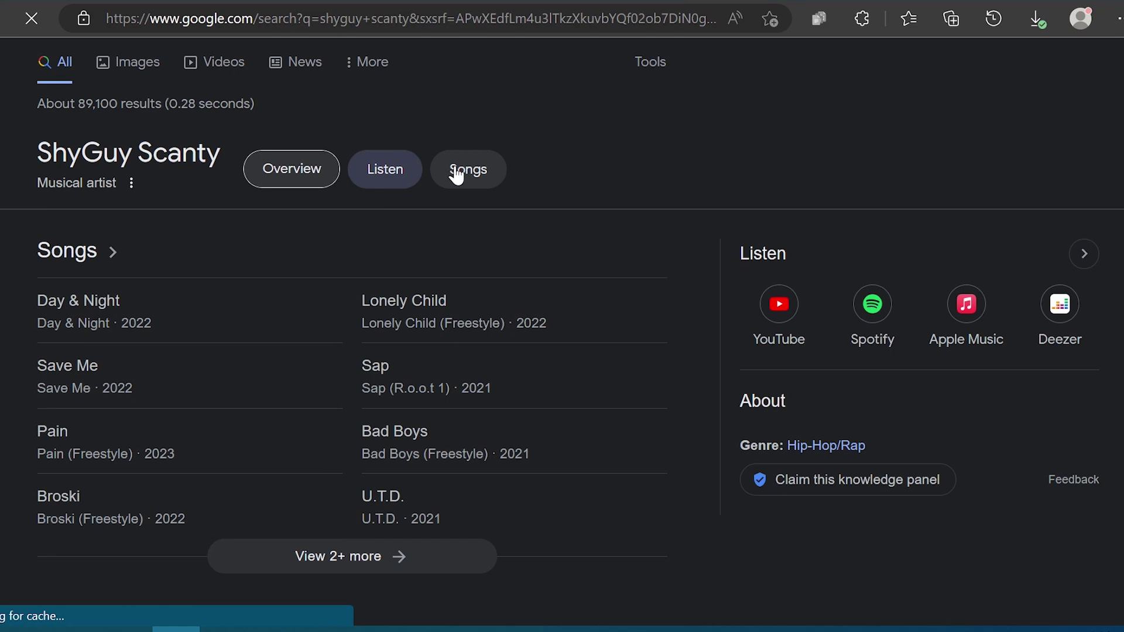
{"action": "left_click", "coordinate": [475, 170]}
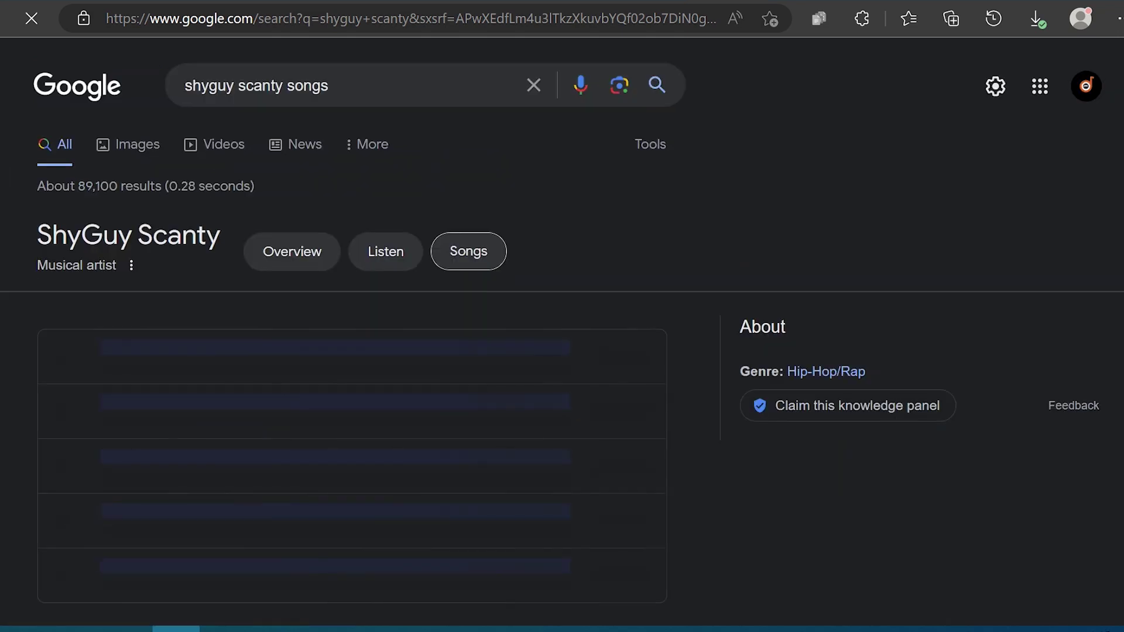
{"action": "scroll", "coordinate": [562, 351], "scroll_direction": "down", "scroll_amount": 5}
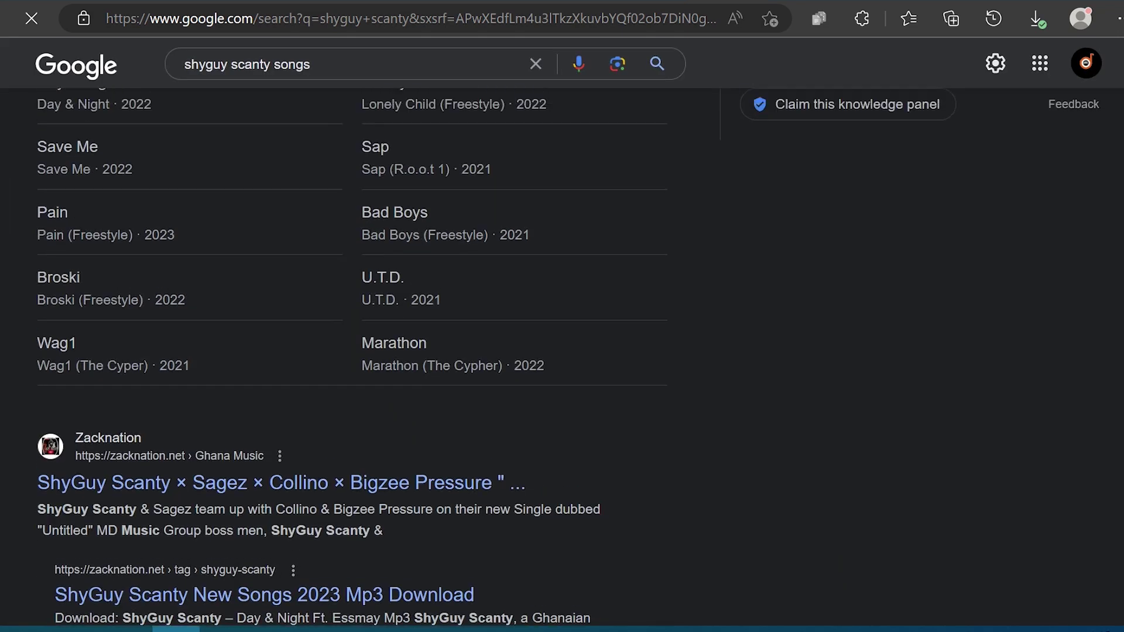
{"action": "scroll", "coordinate": [562, 351], "scroll_direction": "up", "scroll_amount": 3}
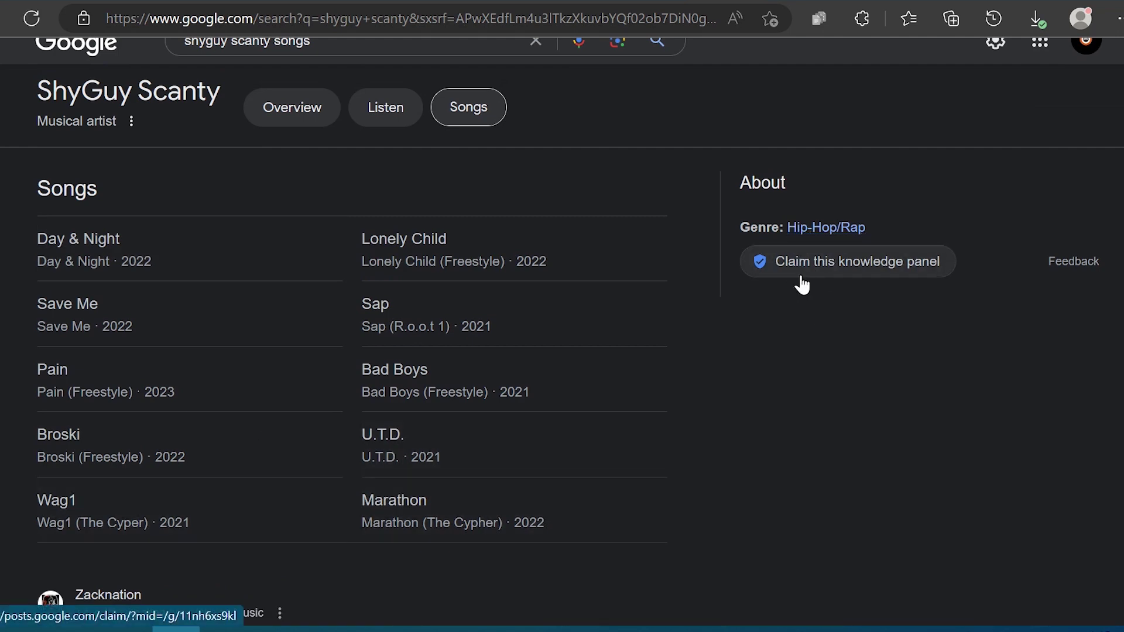
{"action": "scroll", "coordinate": [798, 283], "scroll_direction": "up", "scroll_amount": 3}
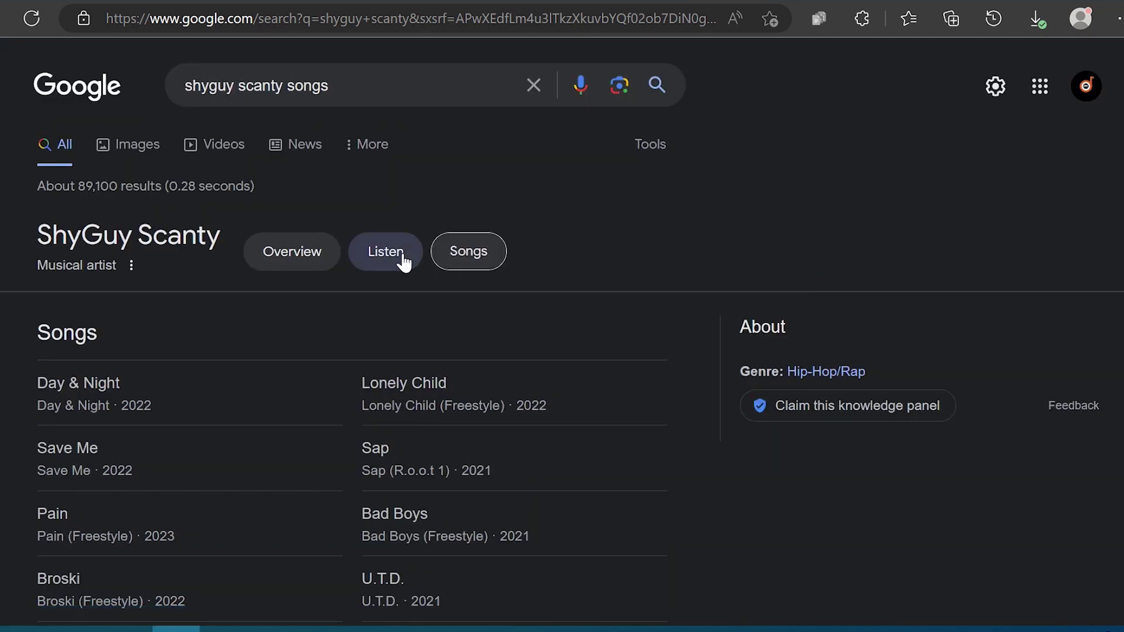
{"action": "left_click", "coordinate": [403, 261]}
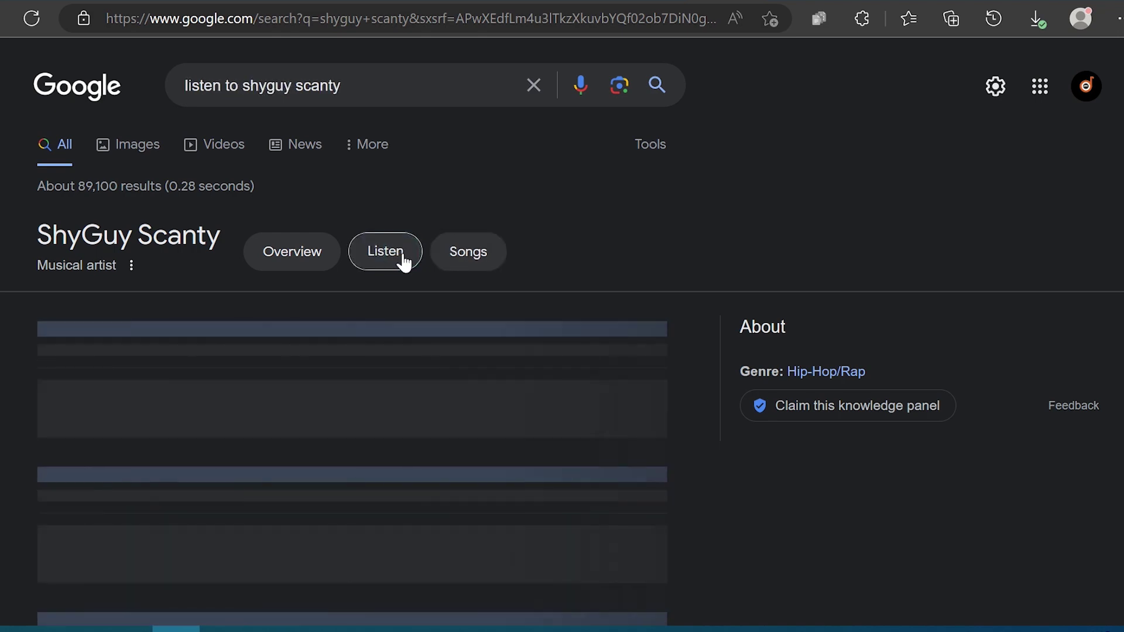
{"action": "scroll", "coordinate": [404, 264], "scroll_direction": "down", "scroll_amount": 1}
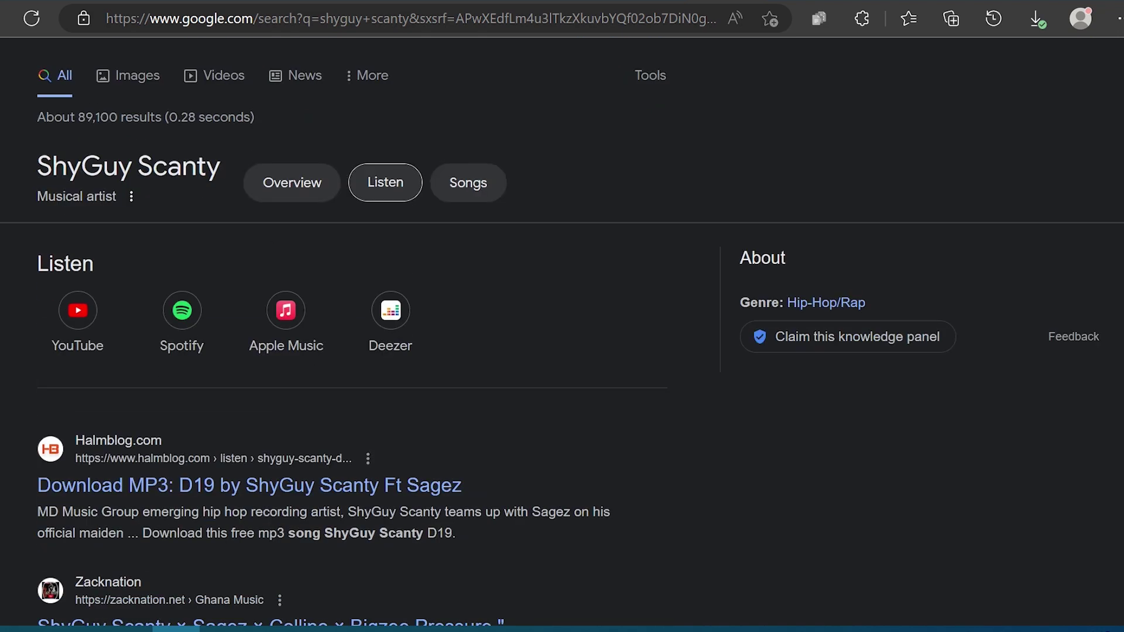